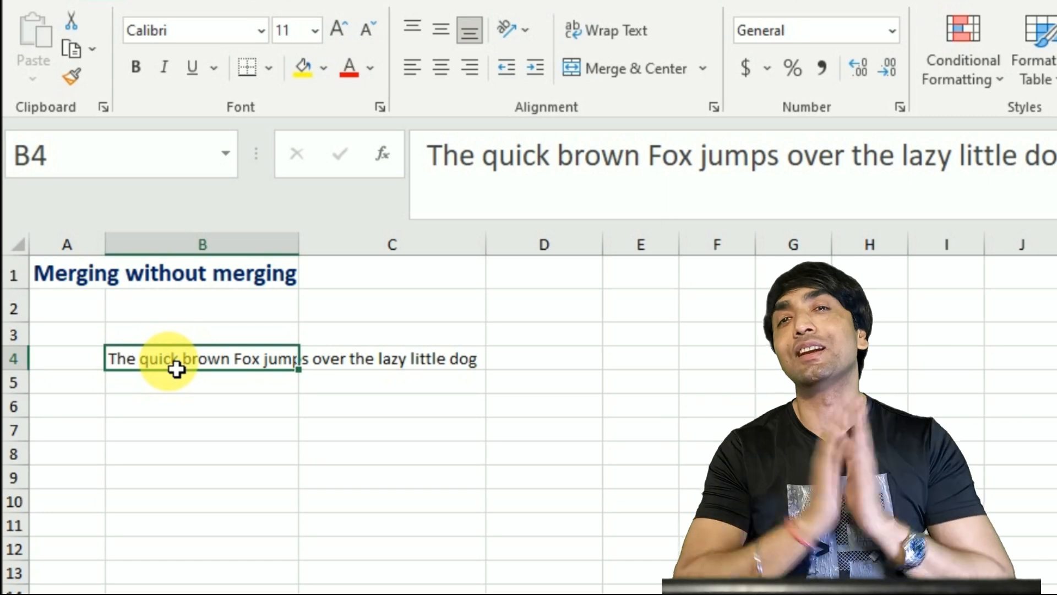
# Step: Merge and center the sentence in B4 across the adjacent cells of row 4, and undo that merge
pyautogui.hotkey('shift', 'Right')
pyautogui.hotkey('shift', 'Right')
pyautogui.hotkey('shift', 'Right')
pyautogui.hotkey('shift', 'Right')
pyautogui.hotkey('shift', 'Right')
pyautogui.hotkey('shift', 'Right')
pyautogui.hotkey('shift', 'Right')
pyautogui.hotkey('shift', 'Right')
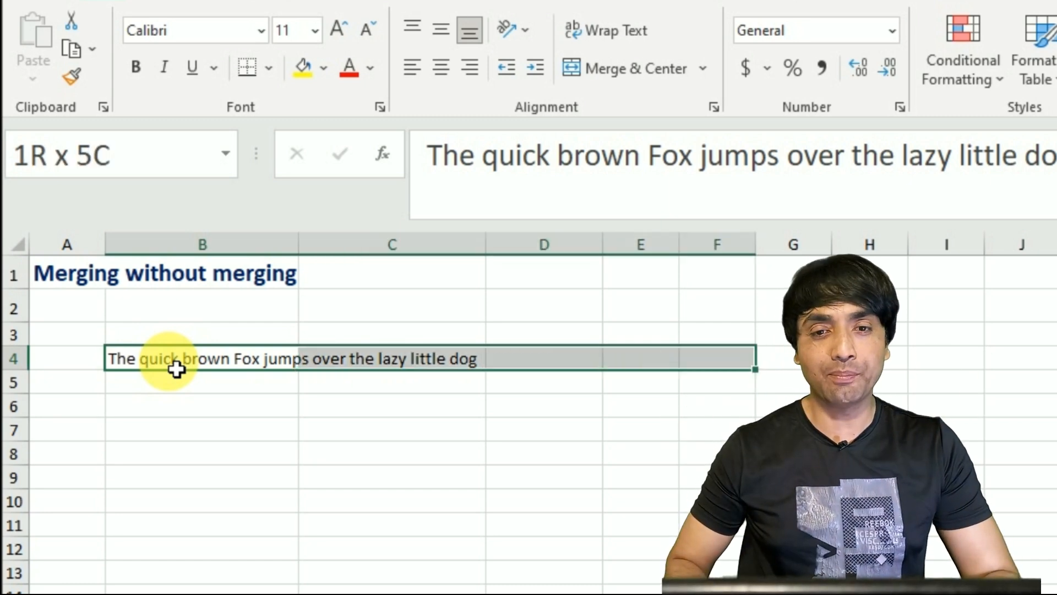
pyautogui.hotkey('shift', 'Right')
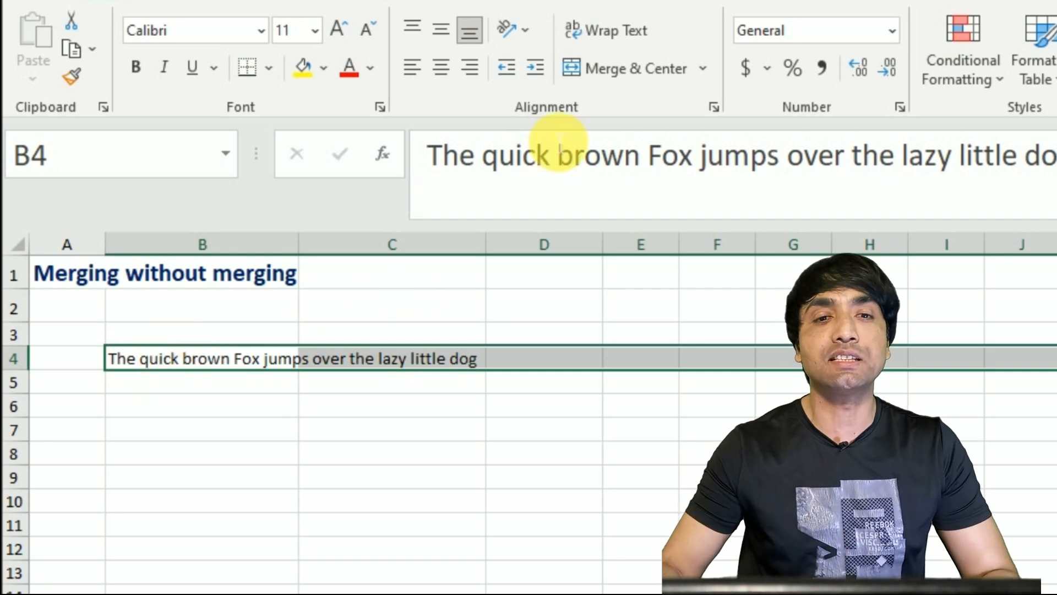
pyautogui.click(605, 74)
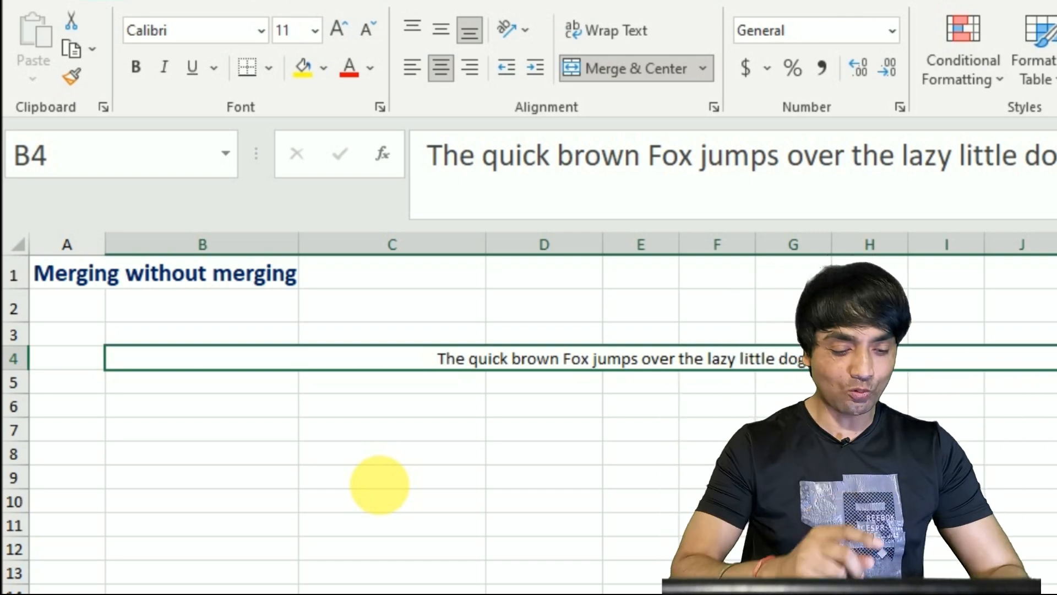
pyautogui.hotkey('ctrl', 'z')
pyautogui.click(495, 430)
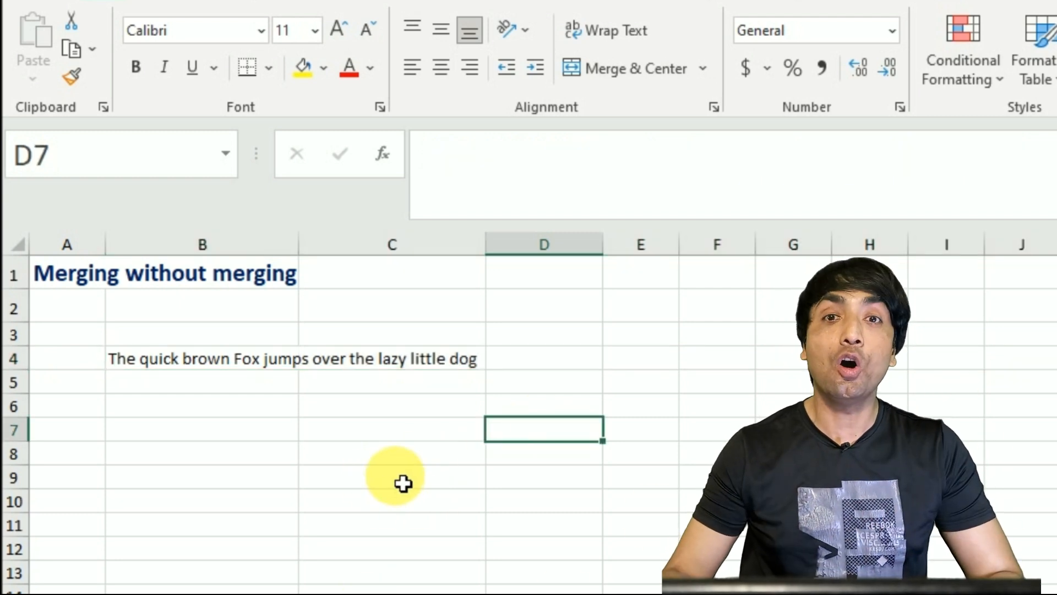
# Step: Center the B4 sentence over B4:J4 without merging by setting its horizontal alignment to Center Across Selection
pyautogui.moveTo(154, 365); pyautogui.dragTo(1034, 355)
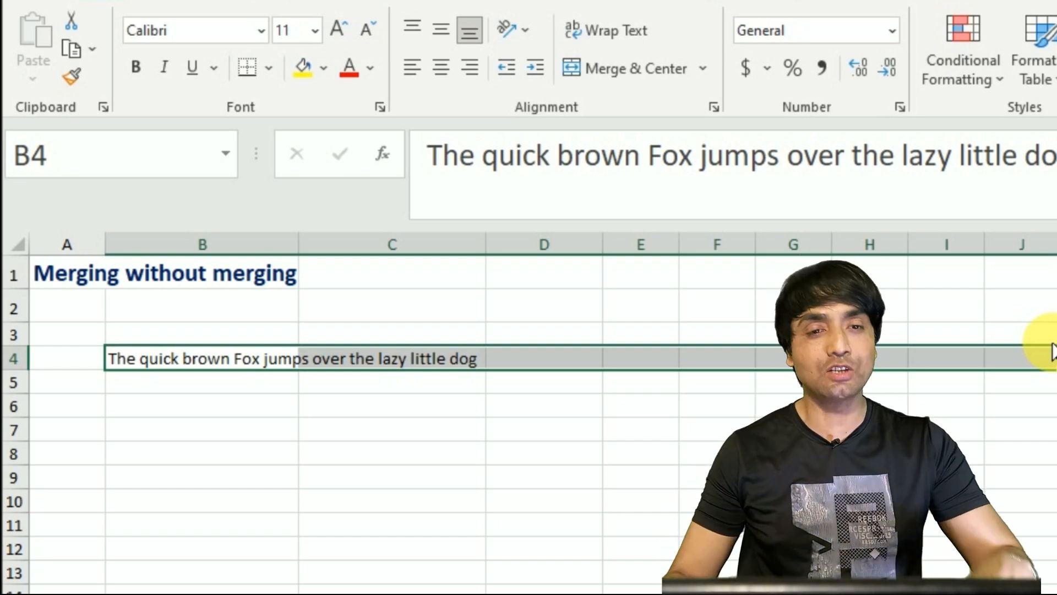
pyautogui.hotkey('ctrl', '1')
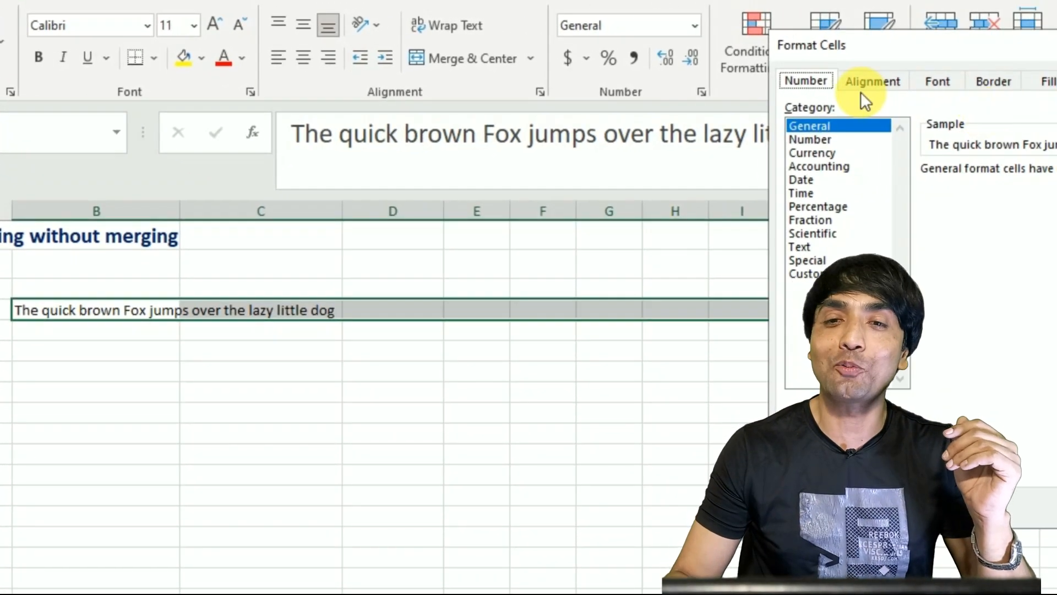
pyautogui.click(863, 83)
pyautogui.moveTo(852, 45); pyautogui.dragTo(719, 62)
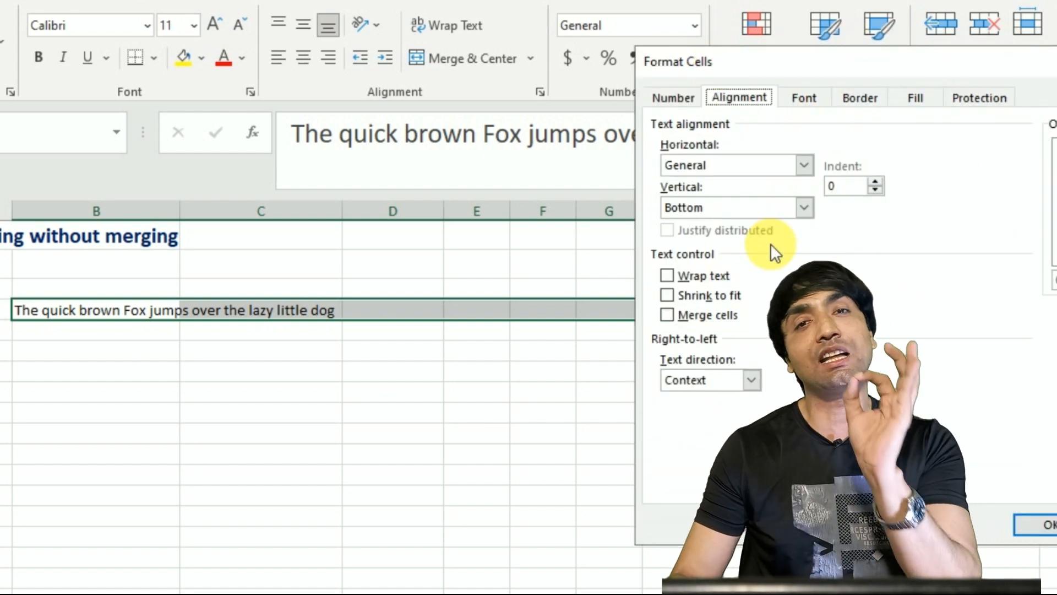
pyautogui.click(760, 165)
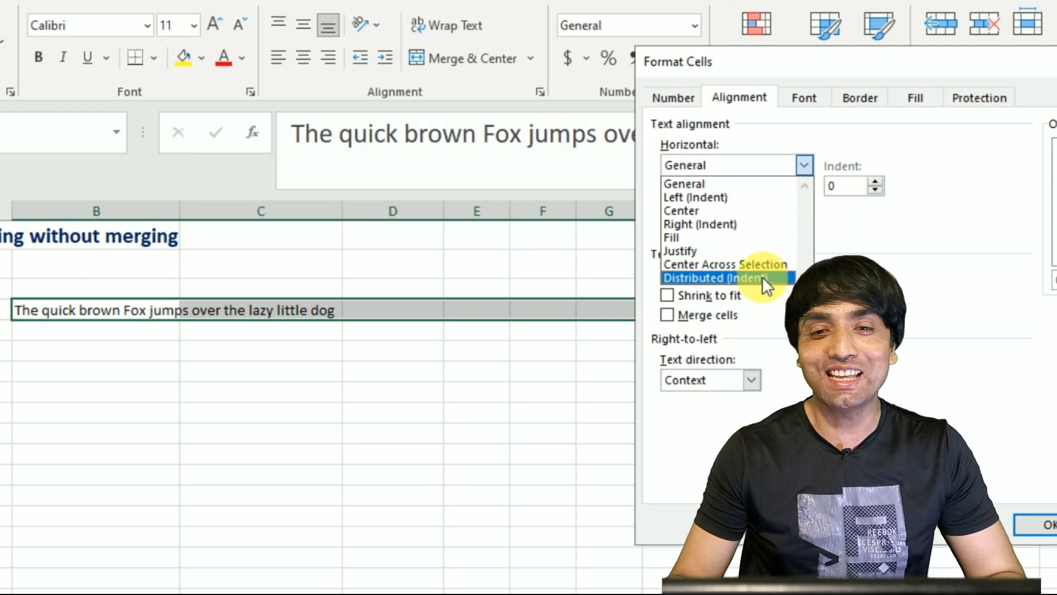
pyautogui.click(744, 265)
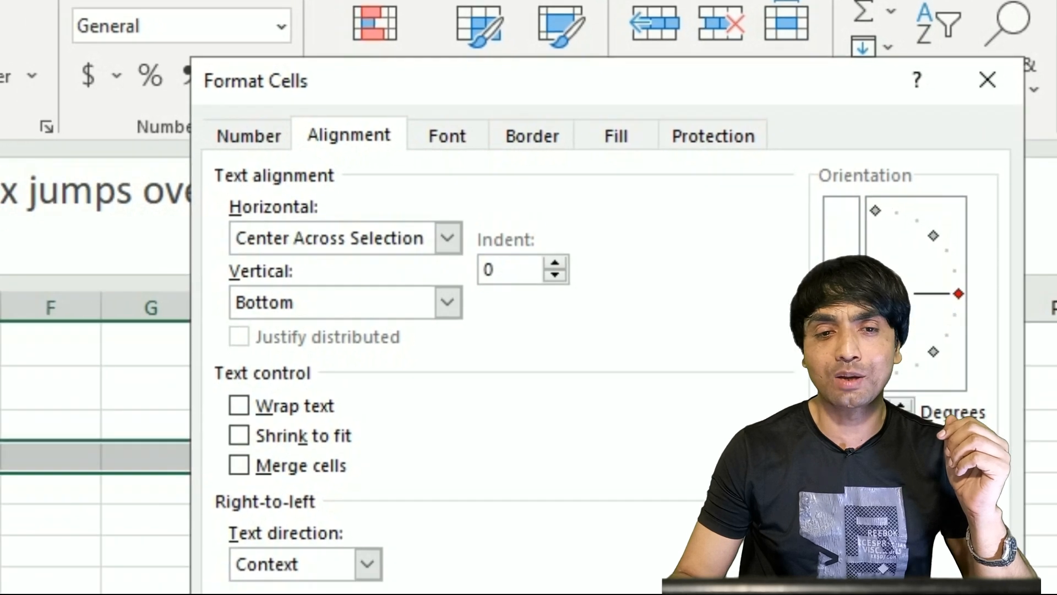
pyautogui.press('Return')
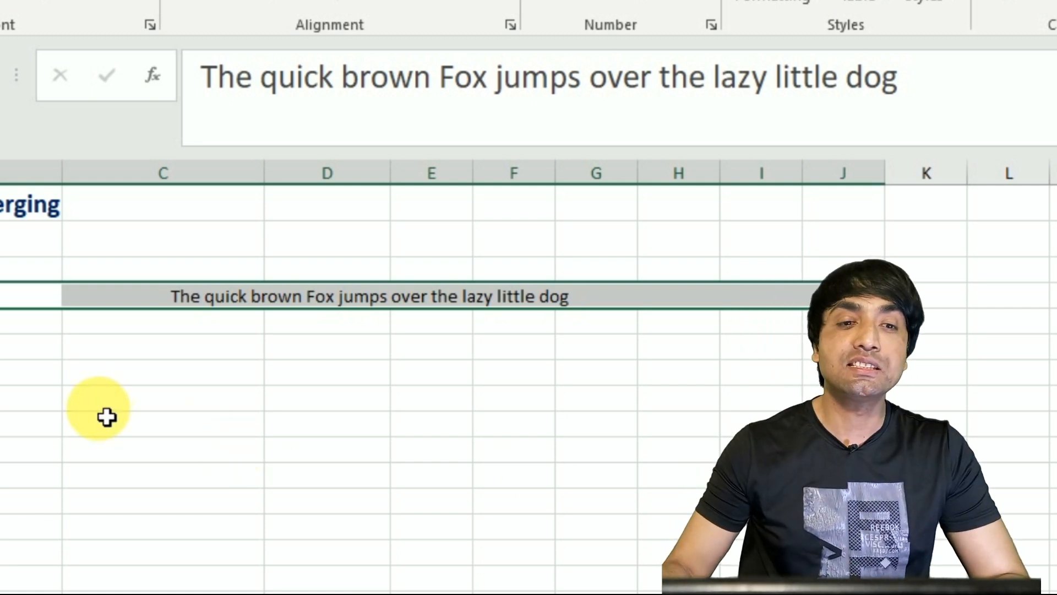
# Step: Step through the cells of row 4 from column B to check whether each one is still separate
pyautogui.click(102, 397)
pyautogui.click(66, 300)
pyautogui.press('Right')
pyautogui.press('Right')
pyautogui.press('Right')
pyautogui.press('Right')
pyautogui.press('Right')
pyautogui.press('Right')
pyautogui.press('Right')
pyautogui.press('Right')
pyautogui.press('Right')
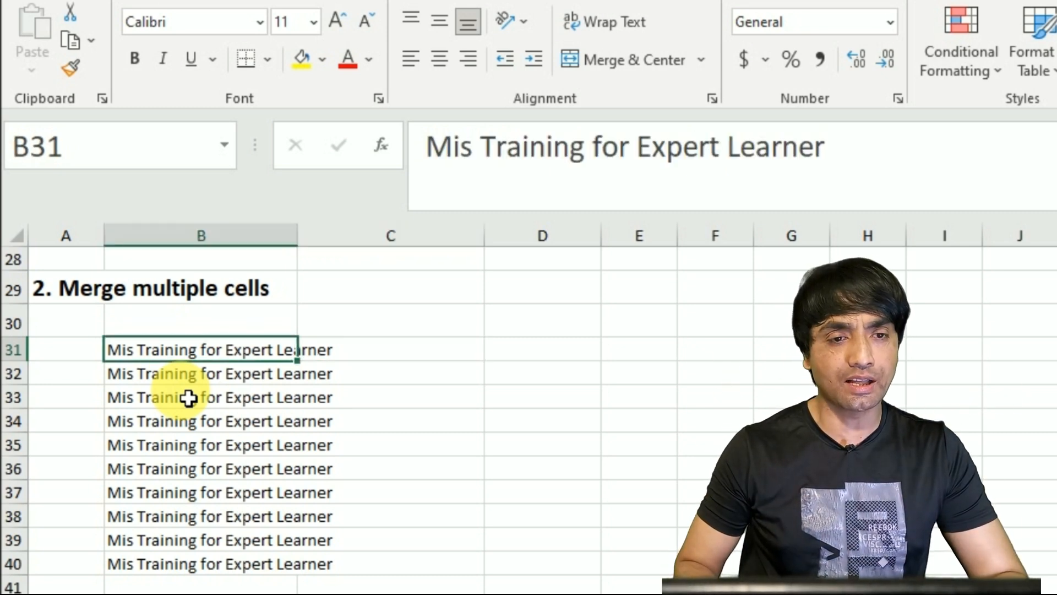
pyautogui.press('Right')
pyautogui.press('Left')
pyautogui.press('Left')
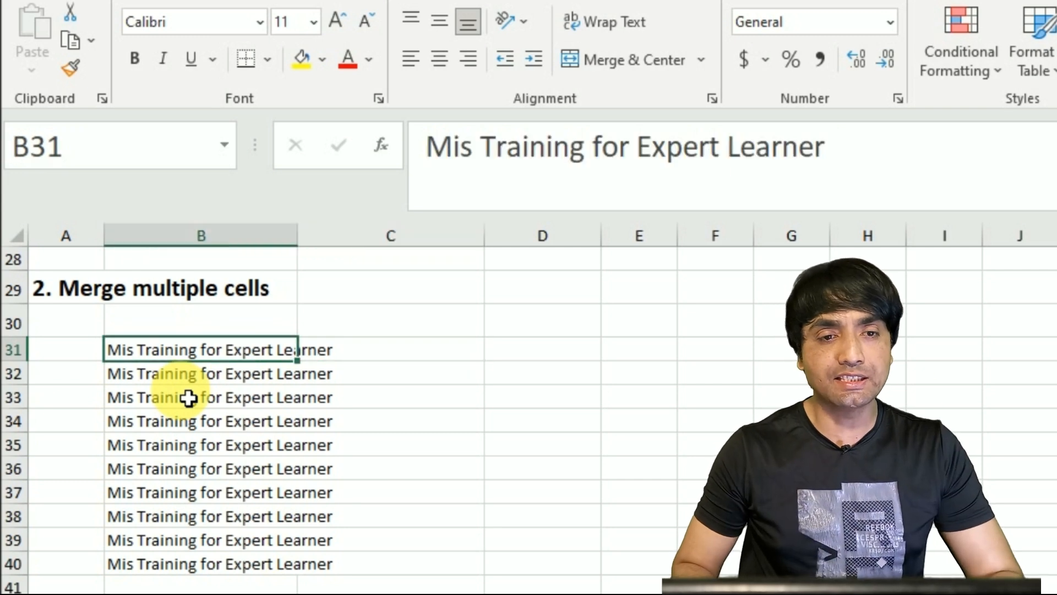
pyautogui.press('Right')
pyautogui.press('Right')
pyautogui.press('Left')
# Step: Try to merge and center the text rows in B31:C40 as one block
pyautogui.hotkey('shift', 'Right')
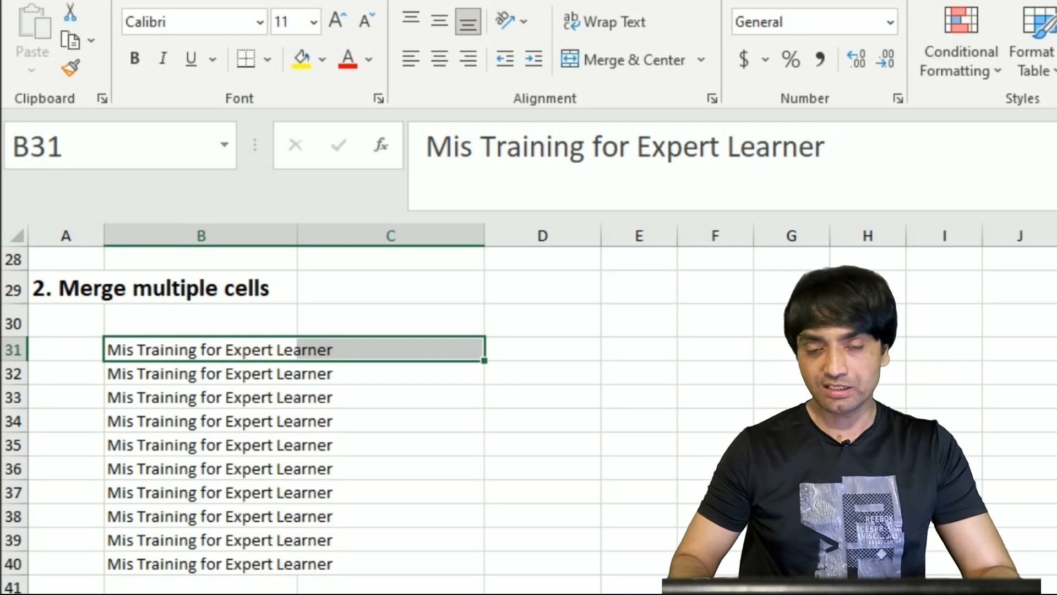
pyautogui.hotkey('shift', 'Down')
pyautogui.hotkey('shift', 'Down')
pyautogui.hotkey('shift', 'Down')
pyautogui.hotkey('shift', 'Down')
pyautogui.hotkey('shift', 'Down')
pyautogui.hotkey('shift', 'Down')
pyautogui.hotkey('shift', 'Down')
pyautogui.hotkey('shift', 'Down')
pyautogui.hotkey('shift', 'Down')
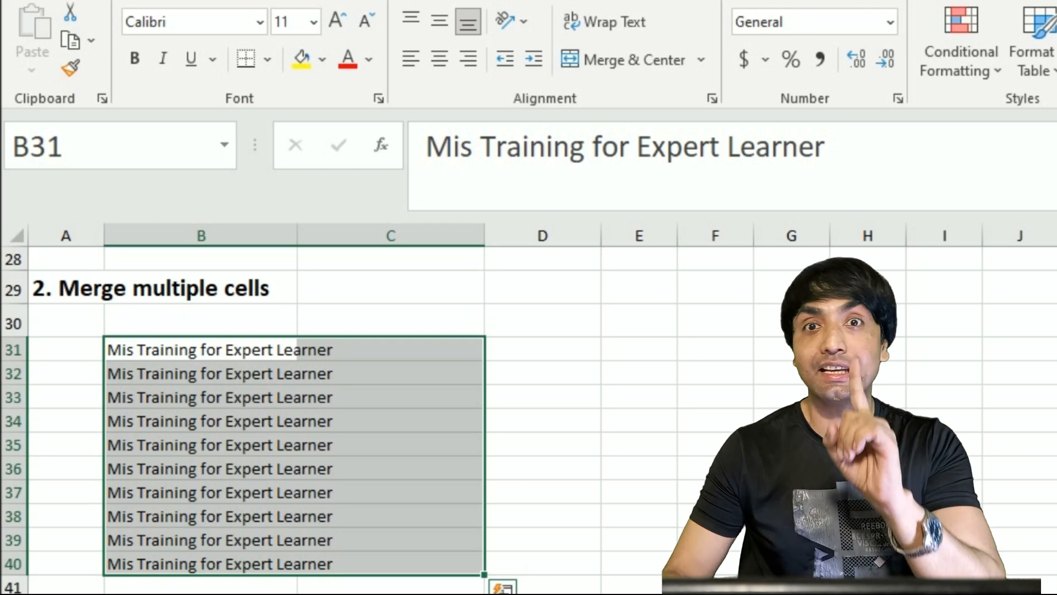
pyautogui.moveTo(184, 354); pyautogui.dragTo(380, 356)
pyautogui.moveTo(174, 378); pyautogui.dragTo(352, 380)
pyautogui.moveTo(137, 415); pyautogui.dragTo(378, 417)
pyautogui.moveTo(172, 359); pyautogui.dragTo(434, 574)
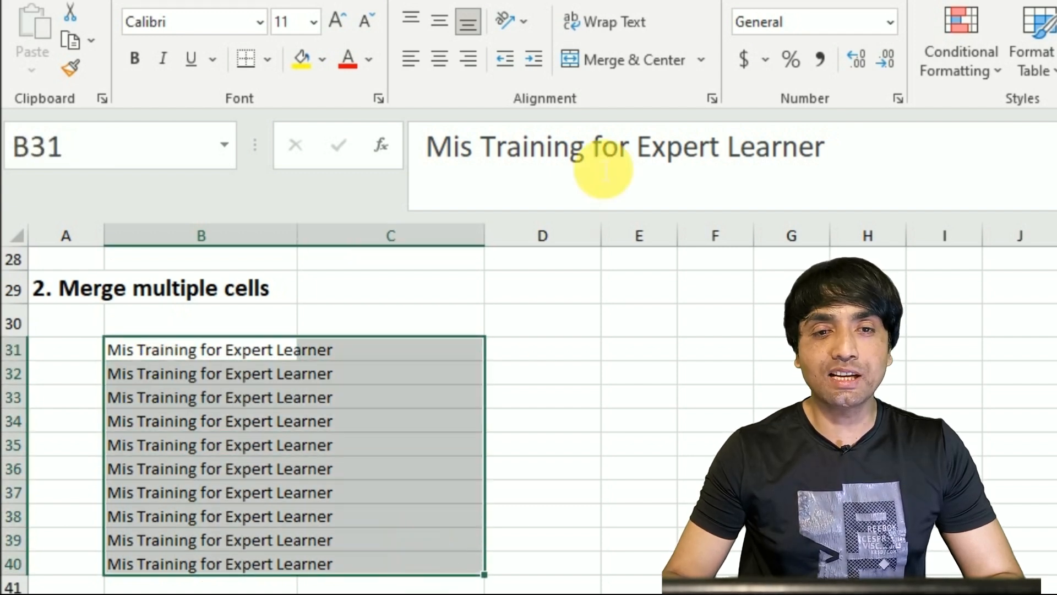
pyautogui.click(627, 62)
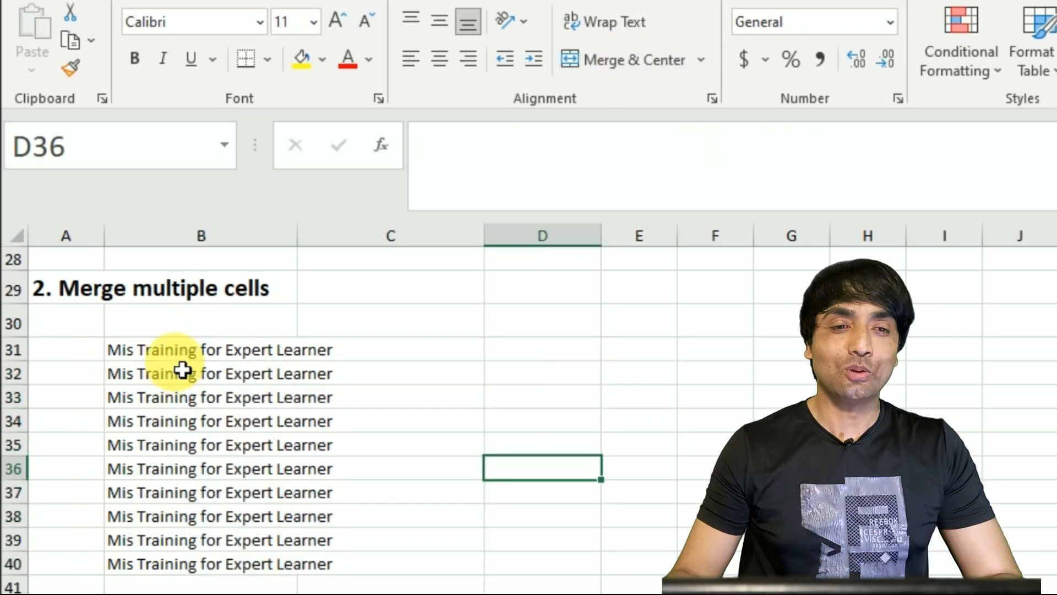
# Step: Merge columns B and C row by row in B31:C40 using Merge Across
pyautogui.moveTo(184, 352); pyautogui.dragTo(402, 567)
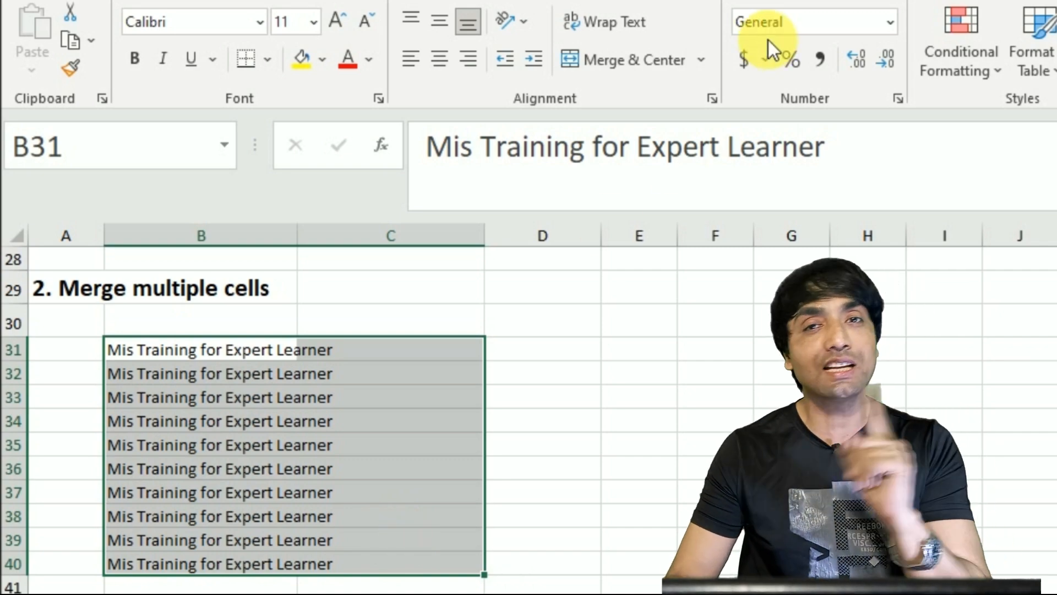
pyautogui.click(702, 60)
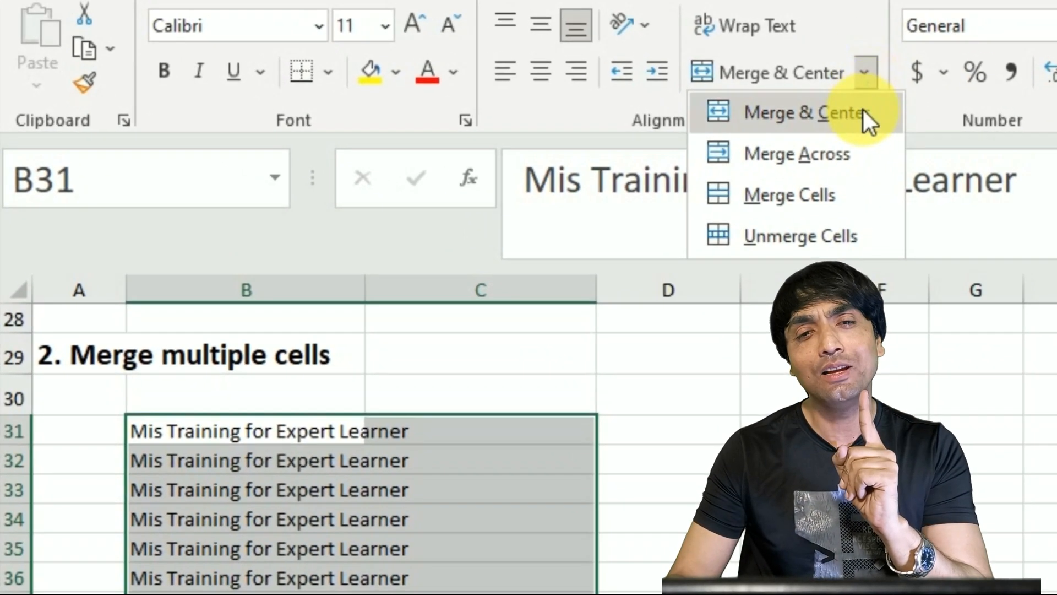
pyautogui.click(791, 157)
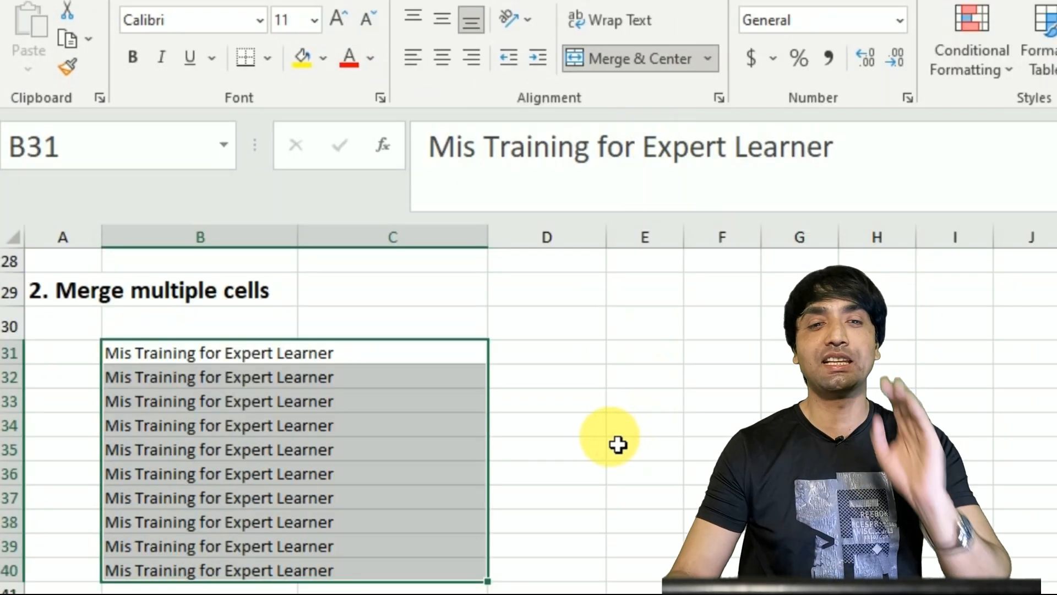
pyautogui.click(618, 435)
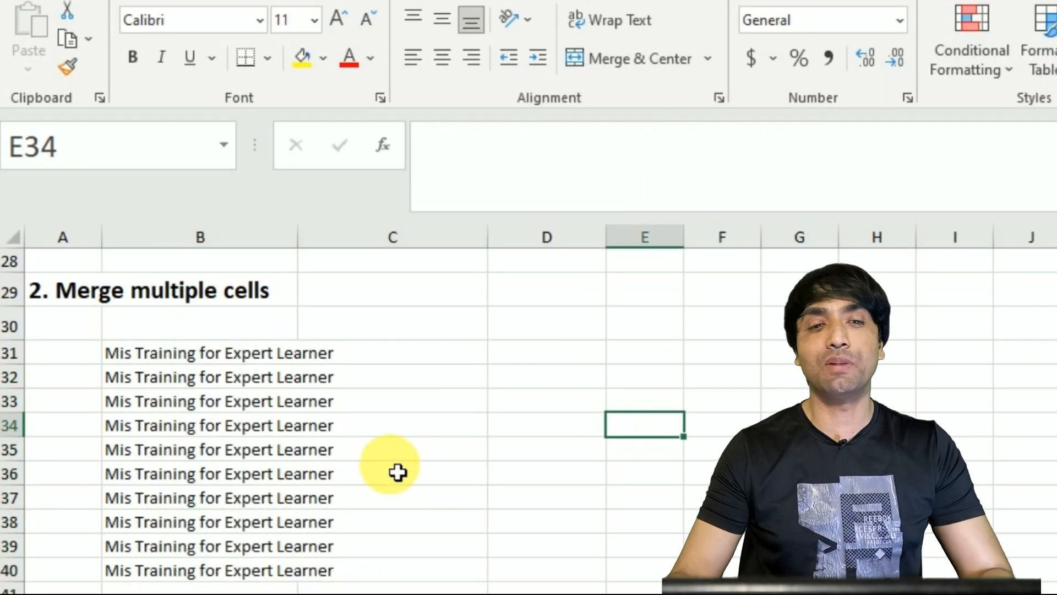
# Step: Step through rows 31 to 40 to check that each row is merged individually across columns B and C
pyautogui.click(279, 362)
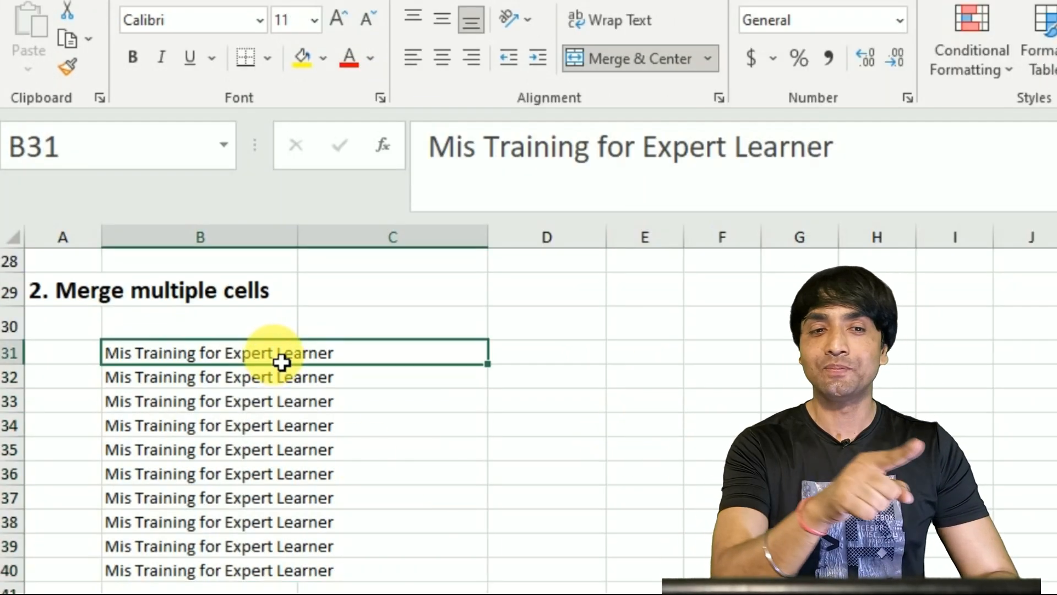
pyautogui.press('Down')
pyautogui.press('Down')
pyautogui.press('Down')
pyautogui.press('Down')
pyautogui.press('Down')
pyautogui.press('Down')
pyautogui.press('Down')
pyautogui.press('Down')
pyautogui.press('Down')
pyautogui.press('Down')
pyautogui.press('Up')
pyautogui.press('Up')
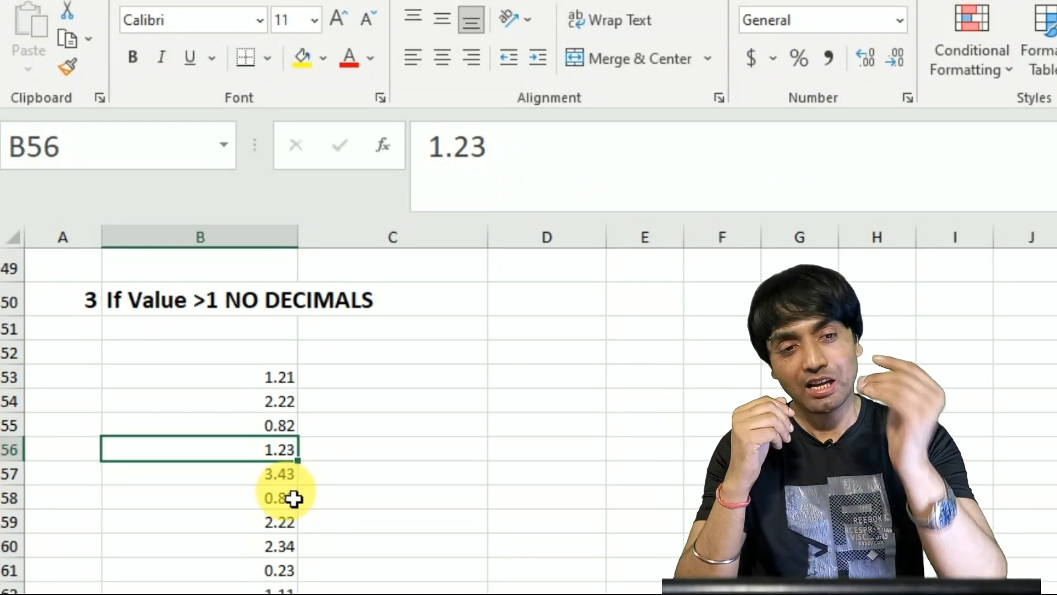
# Step: Format the values from B53 downward as Number with 0 decimal places
pyautogui.moveTo(295, 380); pyautogui.dragTo(296, 510)
pyautogui.click(290, 433)
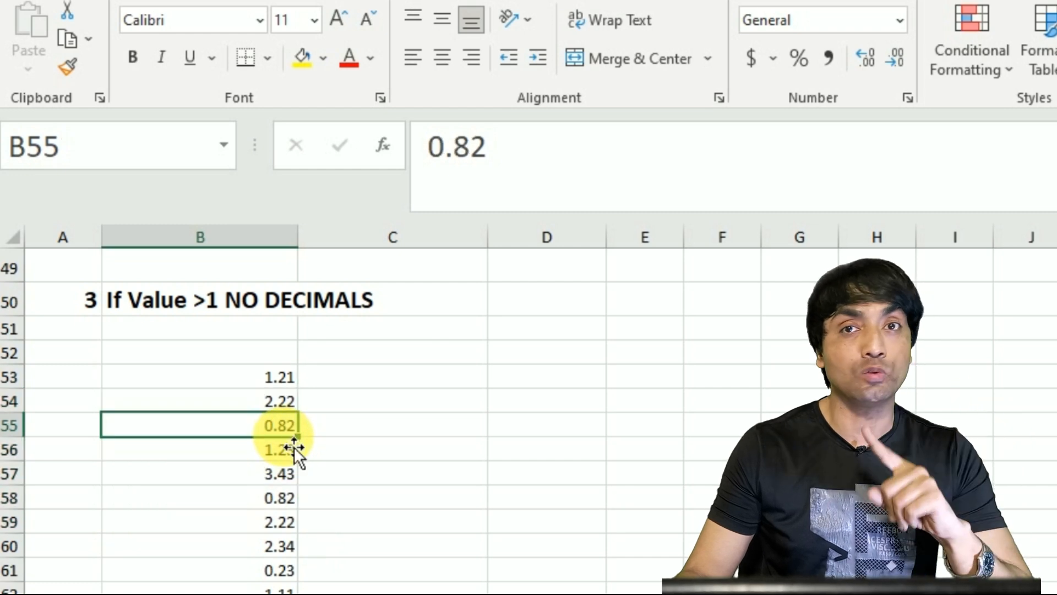
pyautogui.click(282, 387)
pyautogui.moveTo(282, 387); pyautogui.dragTo(291, 587)
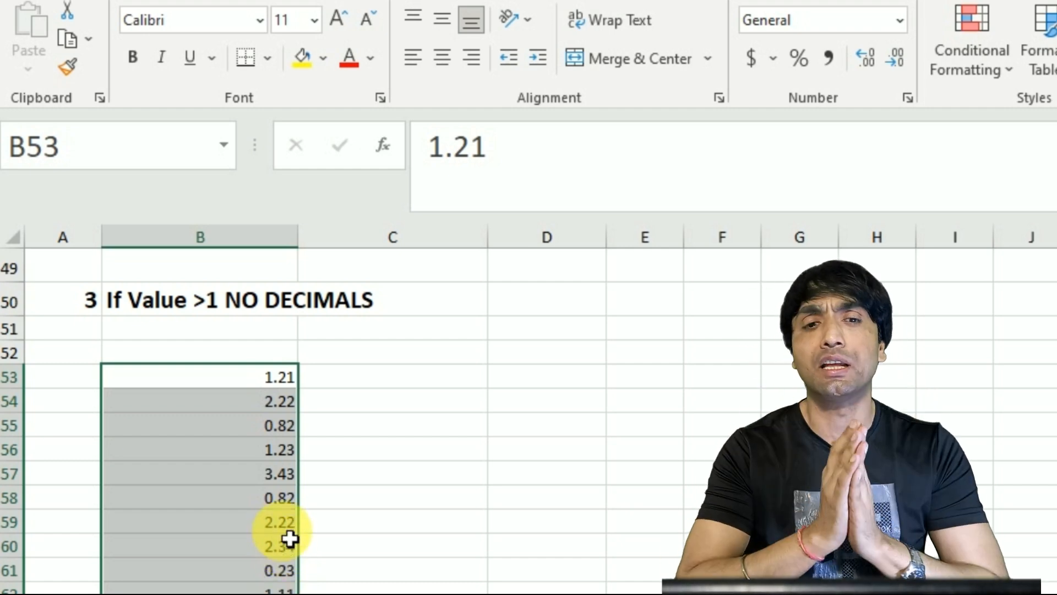
pyautogui.hotkey('ctrl', 'shift', 'Up')
pyautogui.hotkey('ctrl', 'shift', 'Down')
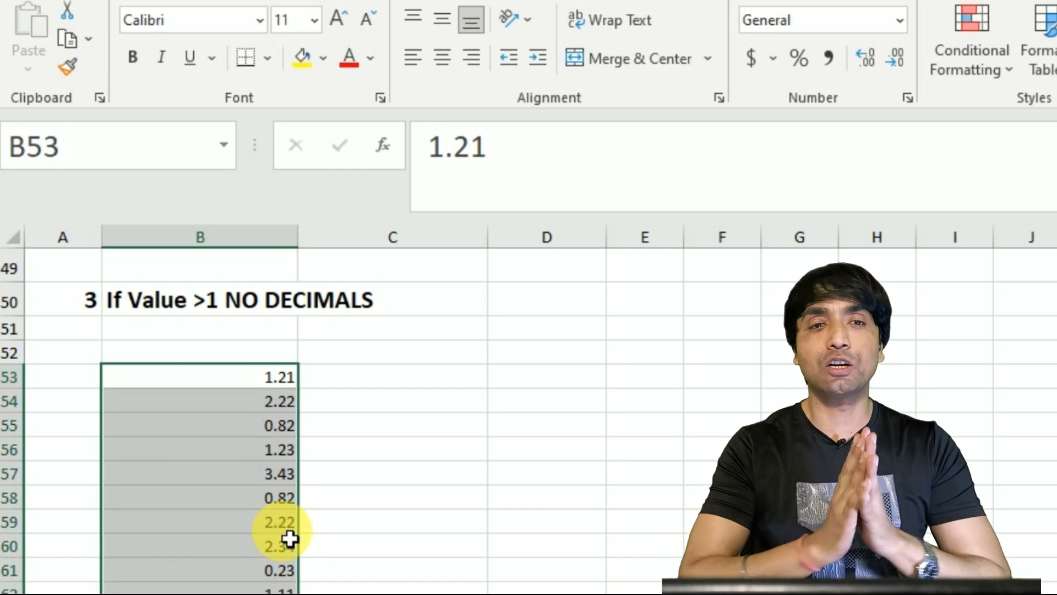
pyautogui.hotkey('ctrl', '1')
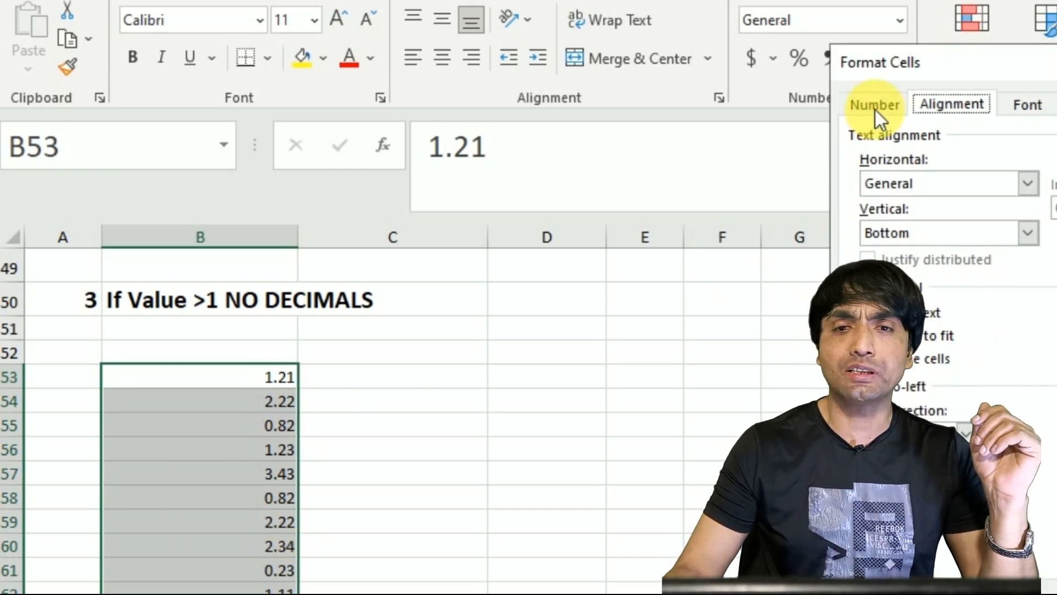
pyautogui.moveTo(881, 72); pyautogui.dragTo(693, 39)
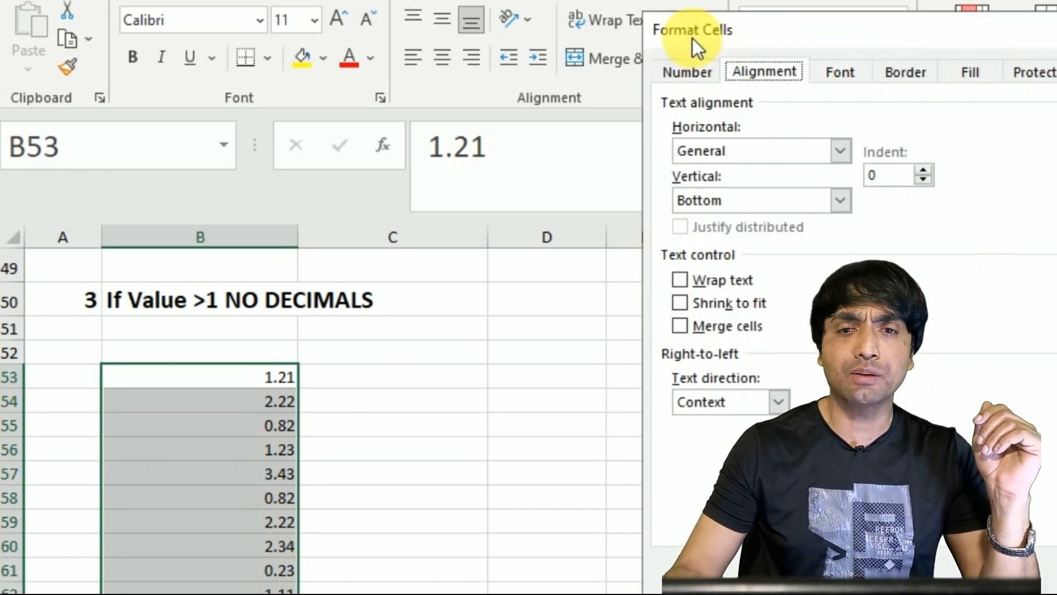
pyautogui.click(688, 72)
pyautogui.click(705, 140)
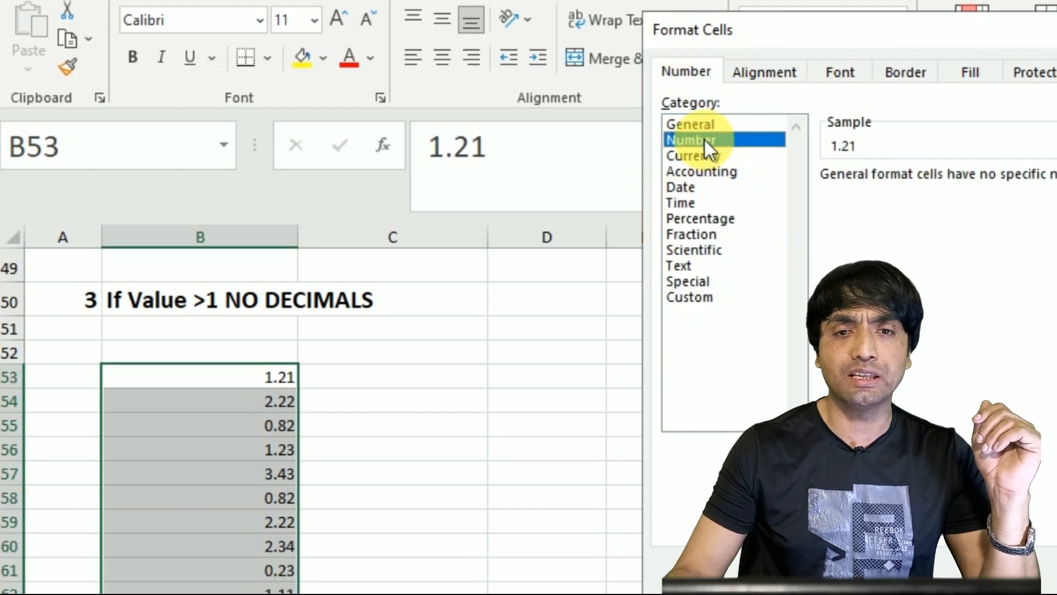
pyautogui.click(986, 183)
pyautogui.click(985, 184)
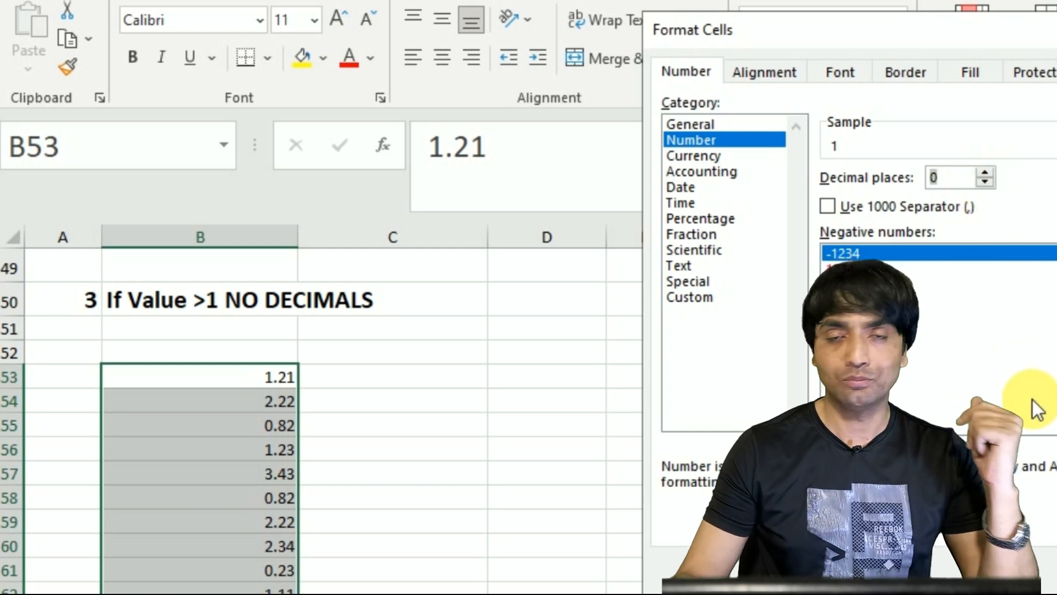
pyautogui.click(1055, 568)
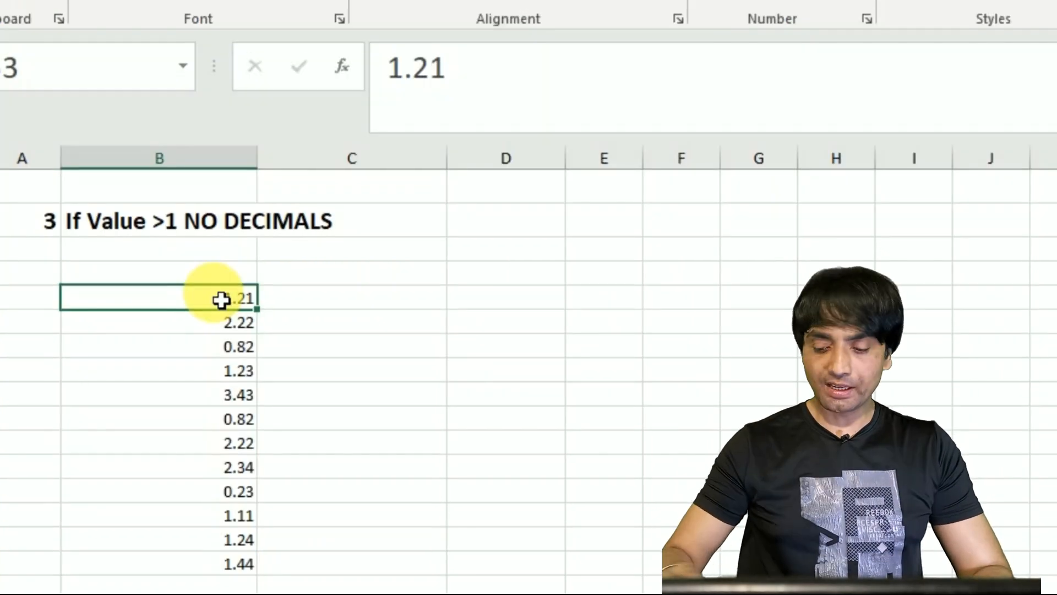
# Step: Apply the custom number format [<1]0.00;0 to all the values from B53 downward under the no-decimals heading
pyautogui.write('1.21 2.22 0.82 1.23 3.43 0.82 2.22 2.34 0.23 1.11 1.24 1.44')
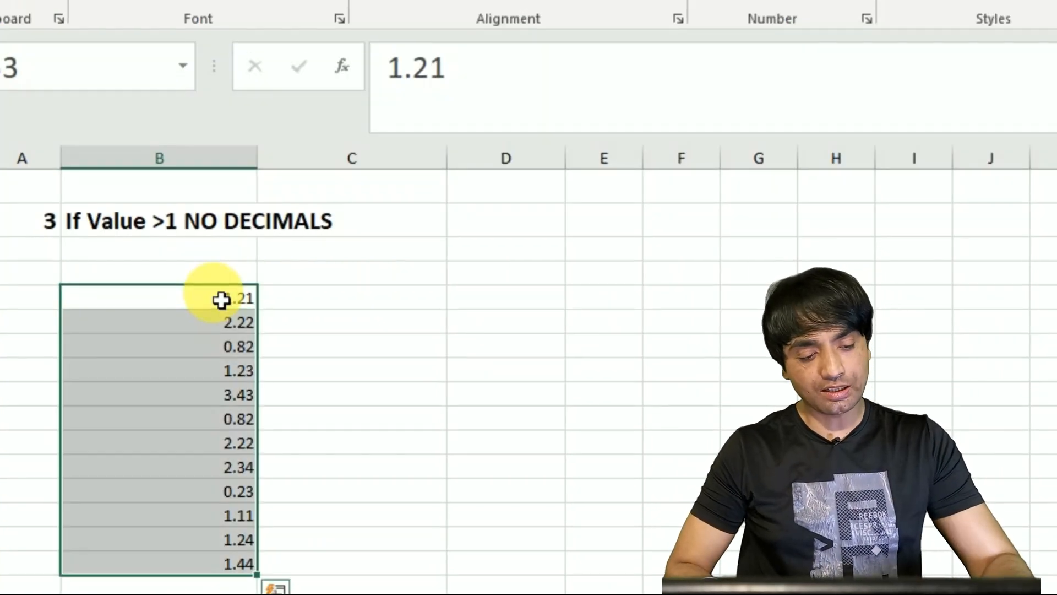
pyautogui.hotkey('ctrl', '1')
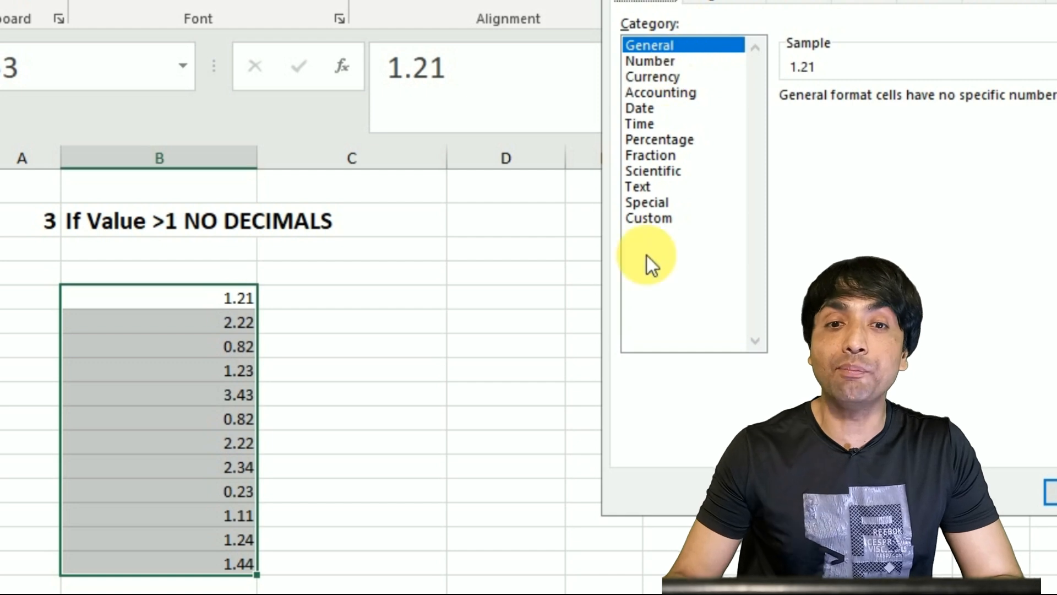
pyautogui.click(650, 218)
pyautogui.moveTo(863, 122); pyautogui.dragTo(652, 64)
pyautogui.press('BackSpace')
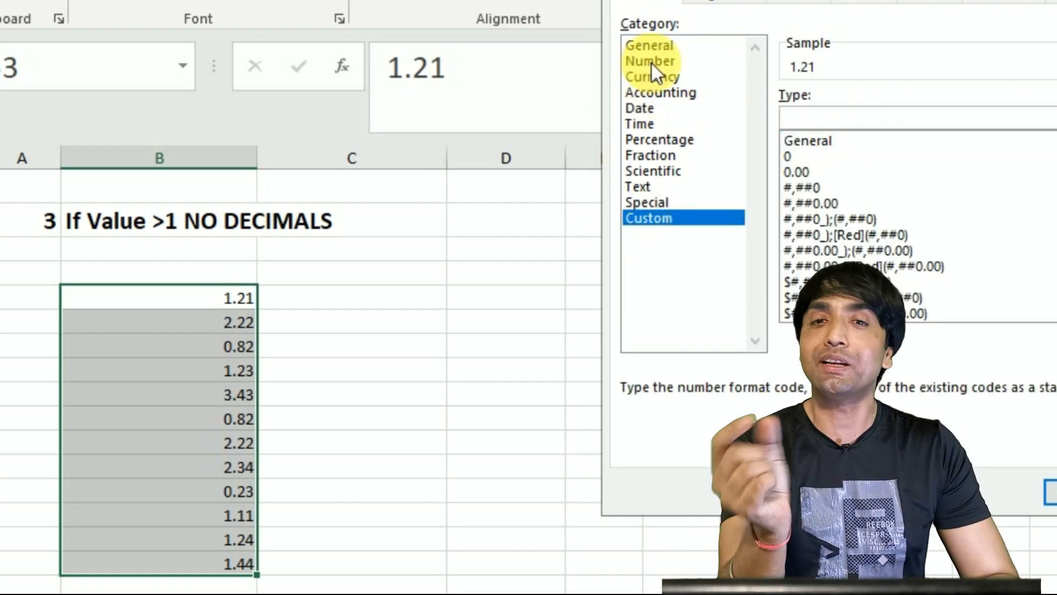
pyautogui.write('[')
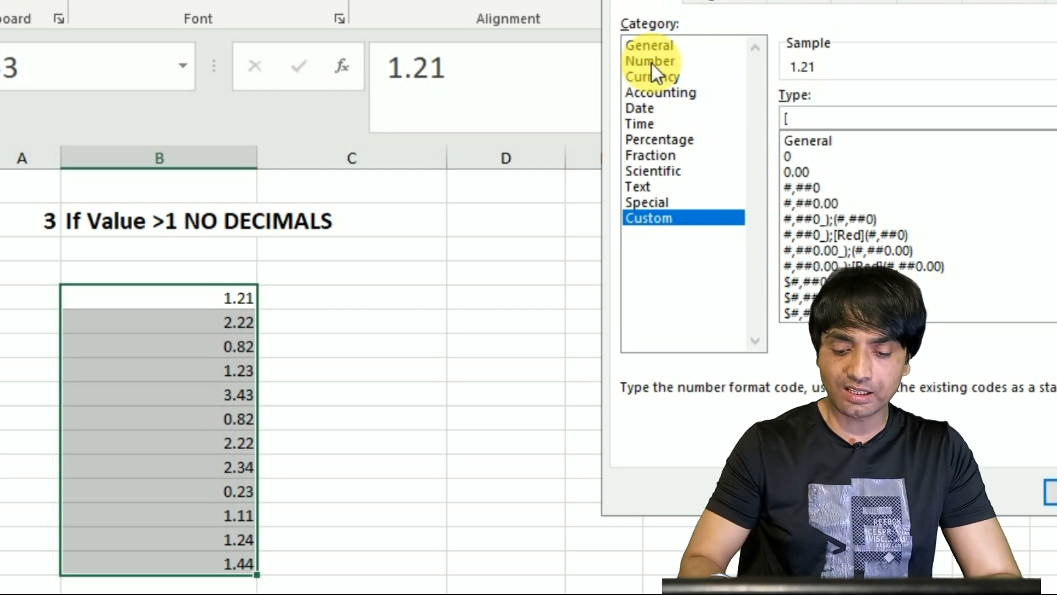
pyautogui.write('<1')
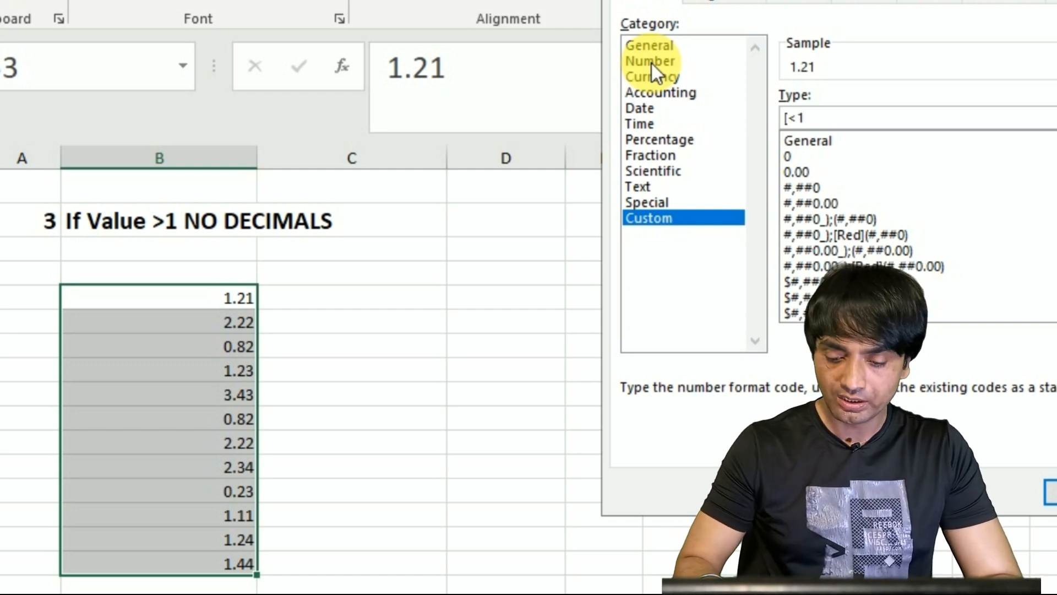
pyautogui.write(']')
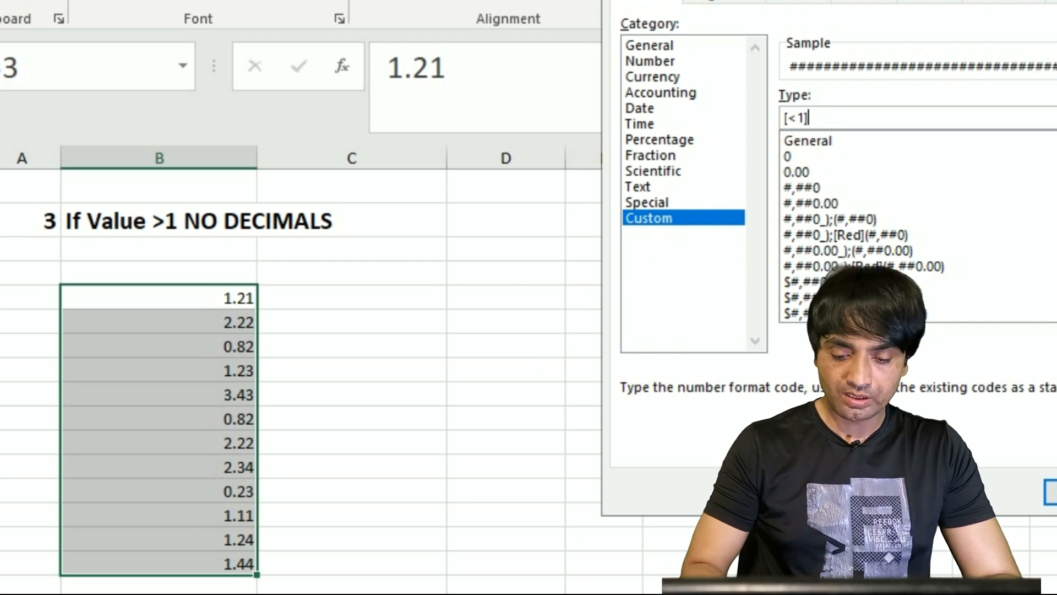
pyautogui.write('0.00;0')
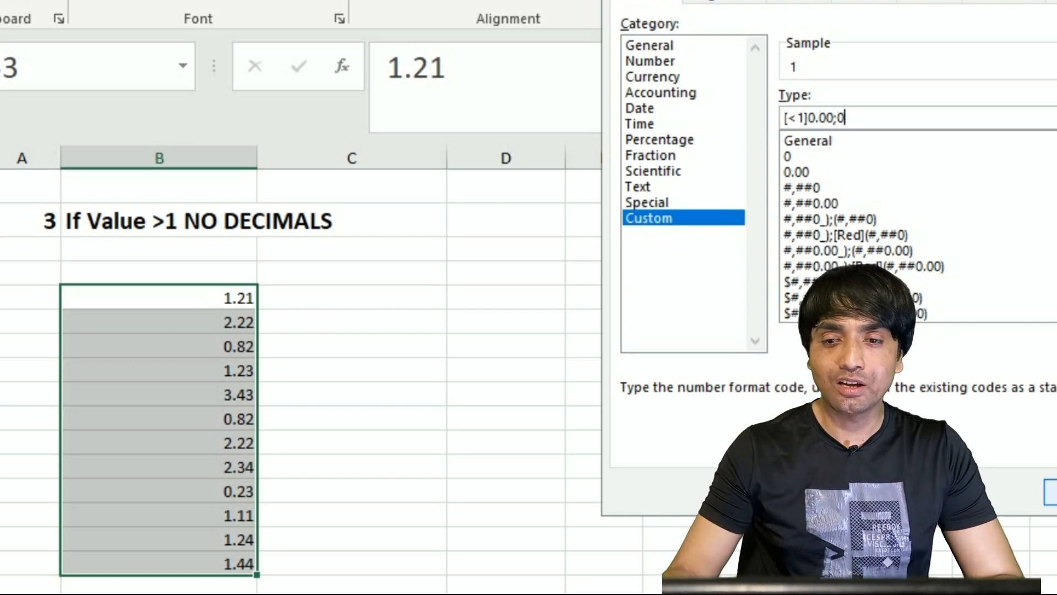
pyautogui.click(1051, 492)
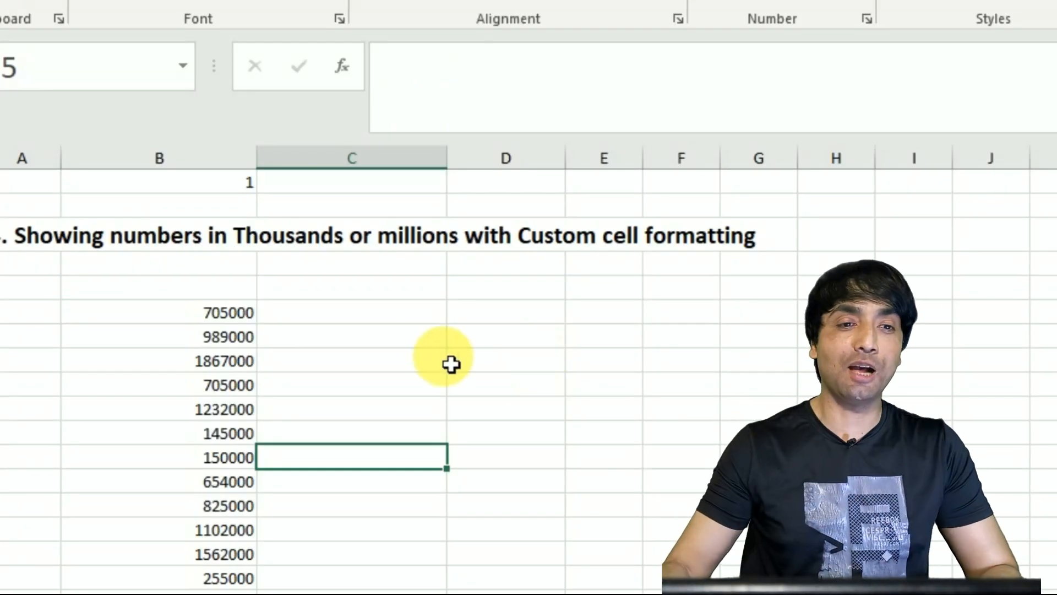
# Step: Copy the column B numbers under the thousands or millions heading into columns C and D alongside
pyautogui.click(228, 312)
pyautogui.hotkey('ctrl', 'shift', 'Down')
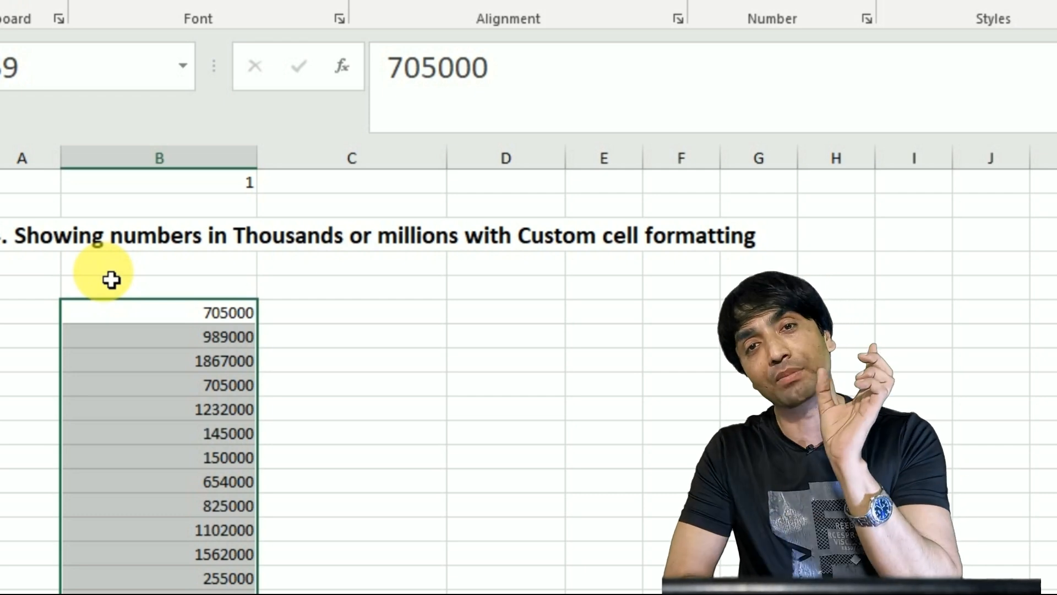
pyautogui.hotkey('ctrl', 'c')
pyautogui.press('Right')
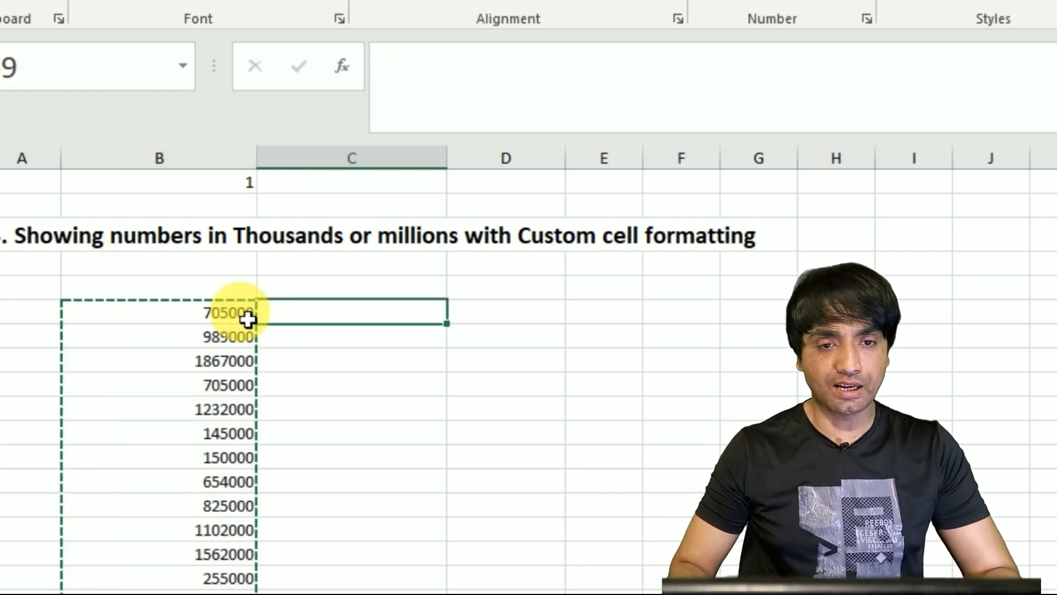
pyautogui.hotkey('ctrl', 'v')
pyautogui.press('Right')
pyautogui.hotkey('ctrl', 'v')
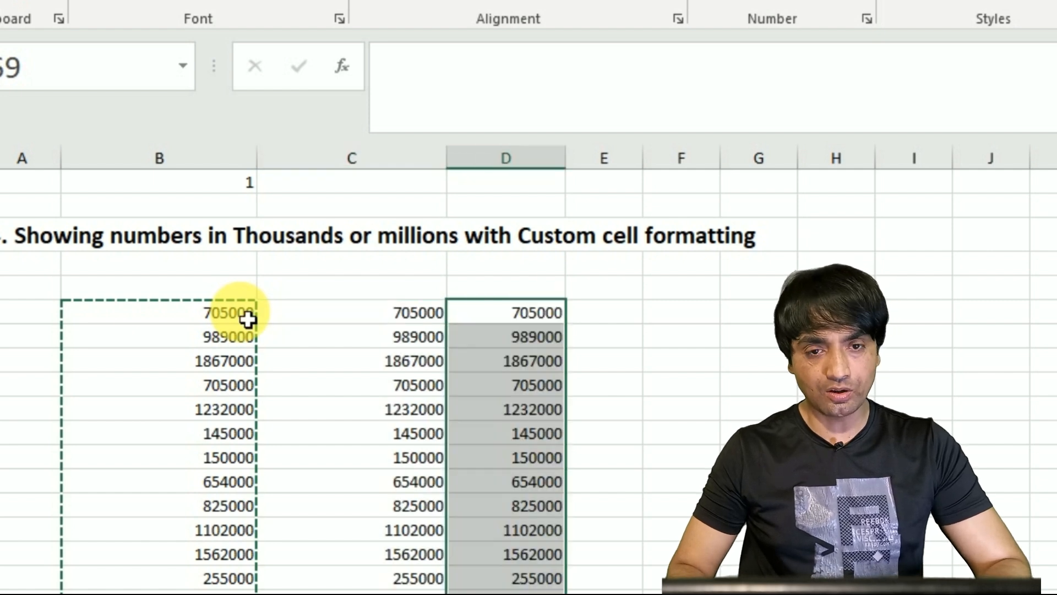
pyautogui.press('Left')
pyautogui.press('ctrl')
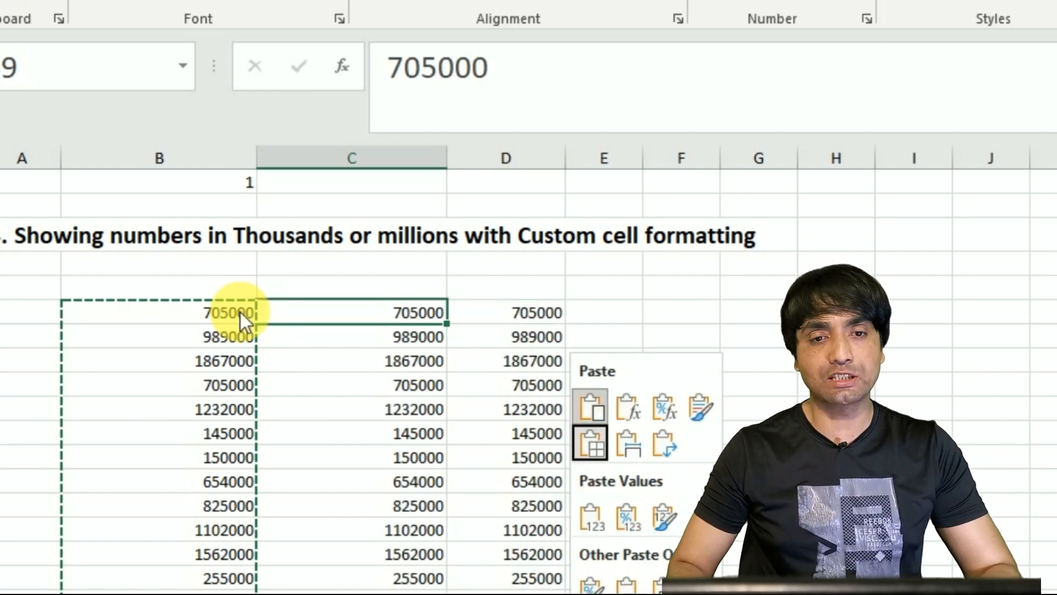
pyautogui.press('Escape')
pyautogui.press('Escape')
# Step: Format the copied numbers in column C in thousands with the custom format #, "k"
pyautogui.hotkey('ctrl', 'shift', 'Down')
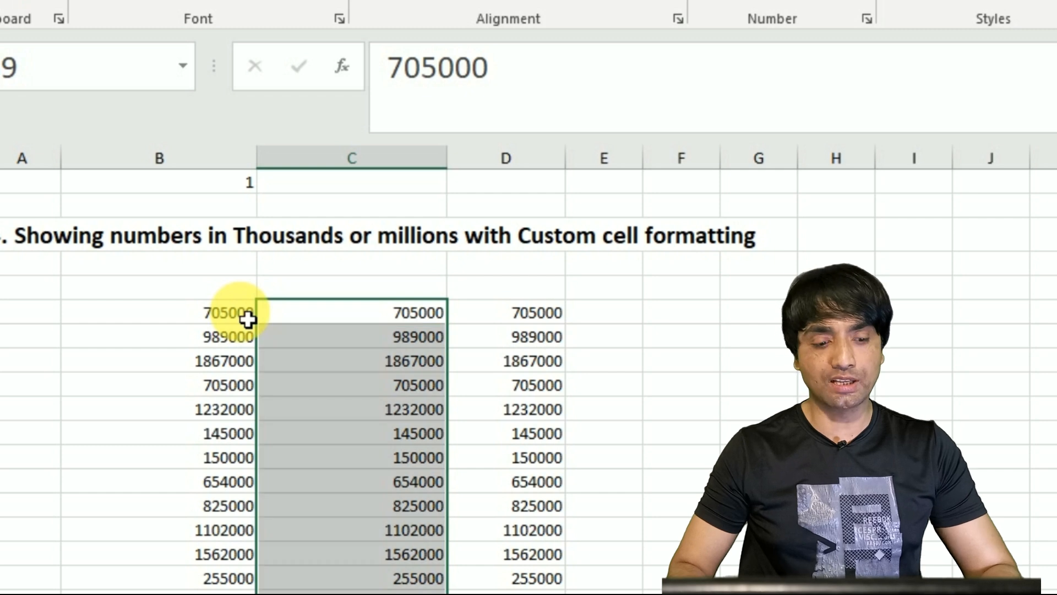
pyautogui.hotkey('ctrl', '1')
pyautogui.click(649, 218)
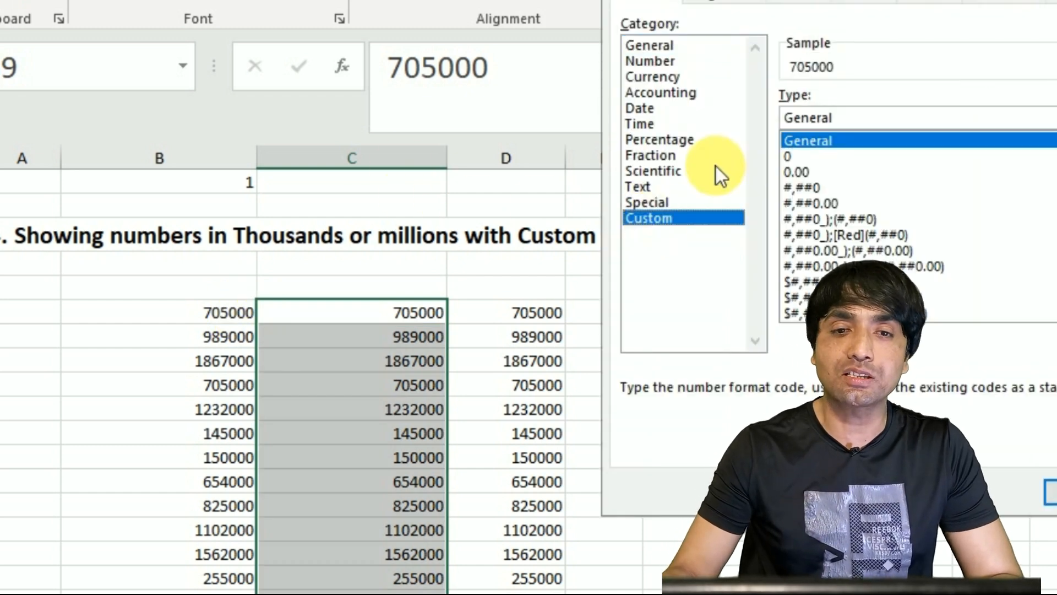
pyautogui.doubleClick(861, 117)
pyautogui.press('BackSpace')
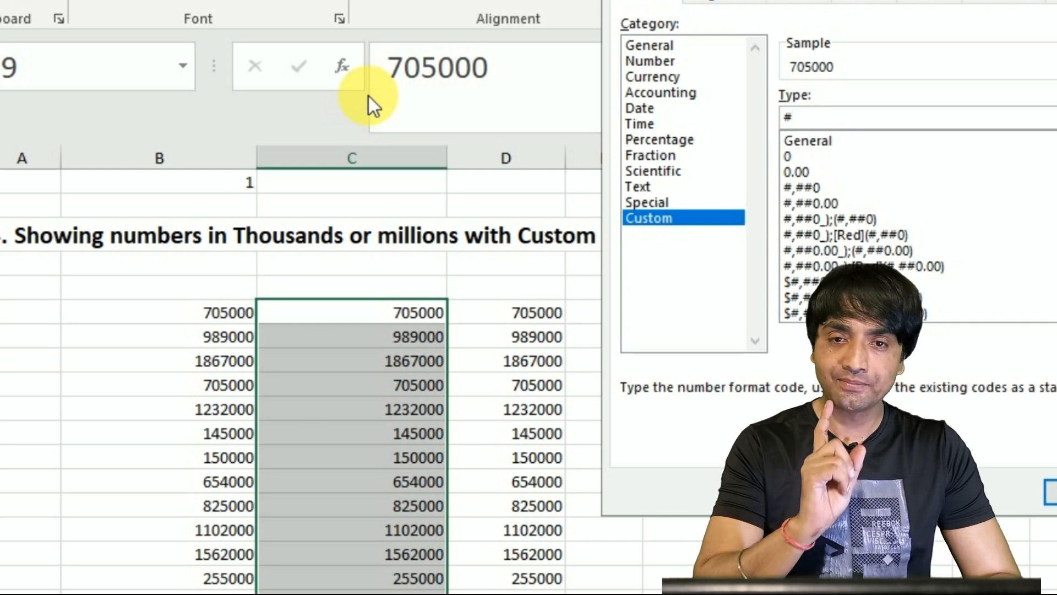
pyautogui.write('#, "k"')
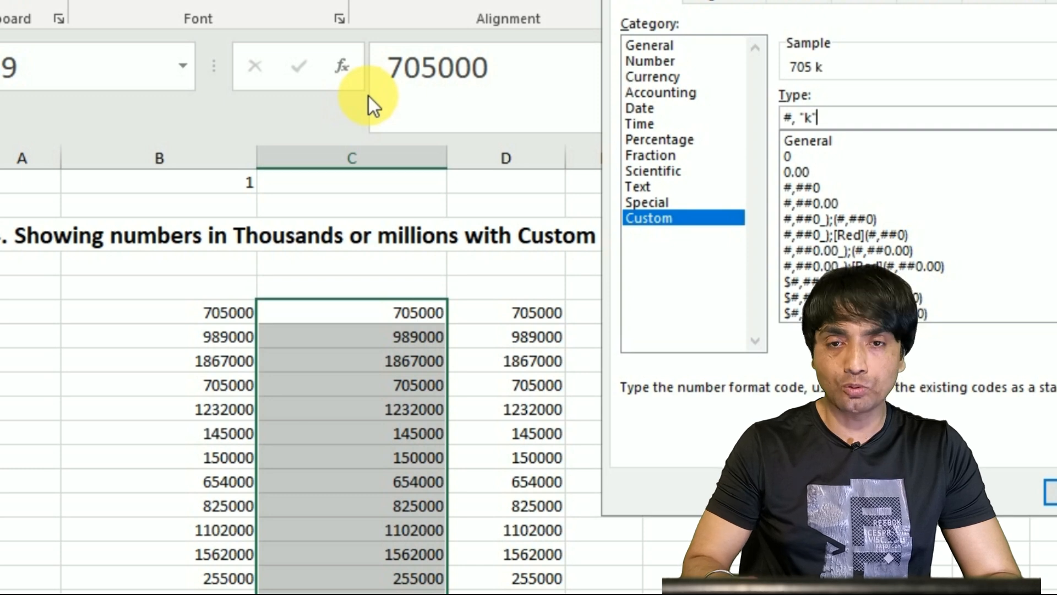
pyautogui.press('Return')
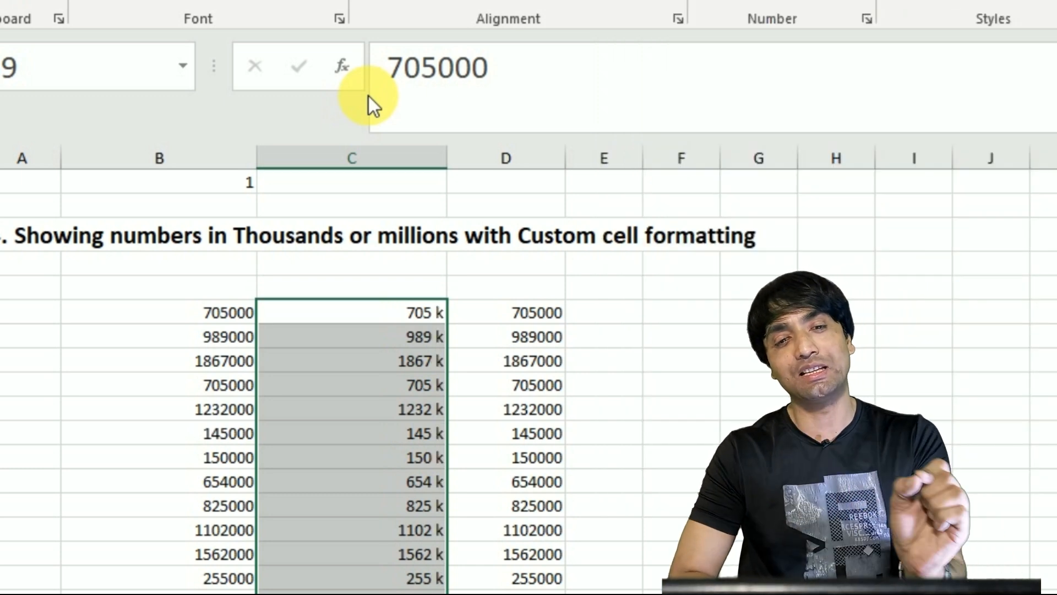
# Step: Format the copied numbers in column D in millions with the custom format #0.00,, "m"
pyautogui.press('Right')
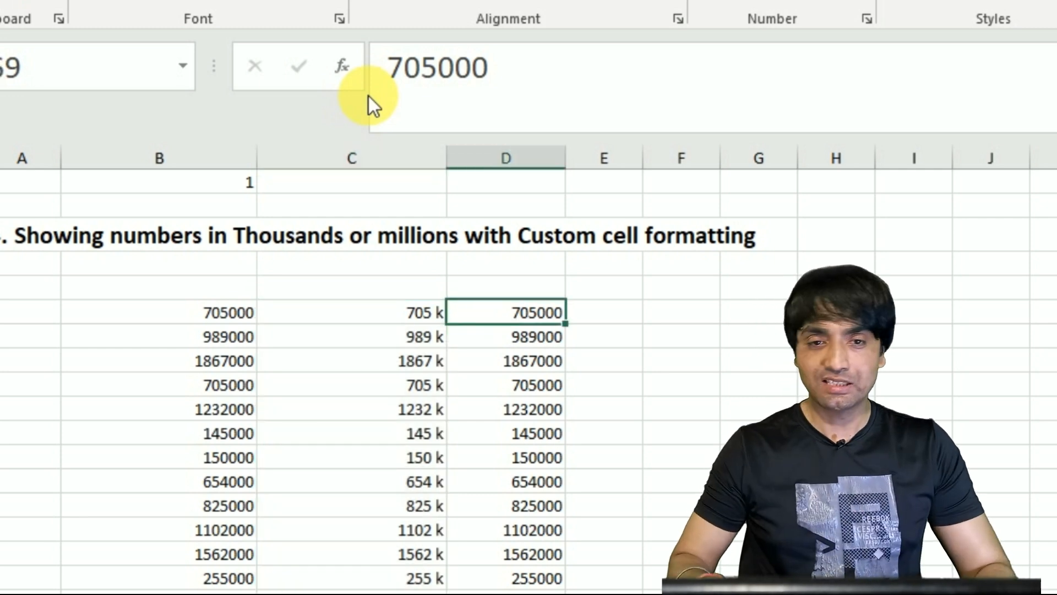
pyautogui.hotkey('ctrl', 'shift', 'Down')
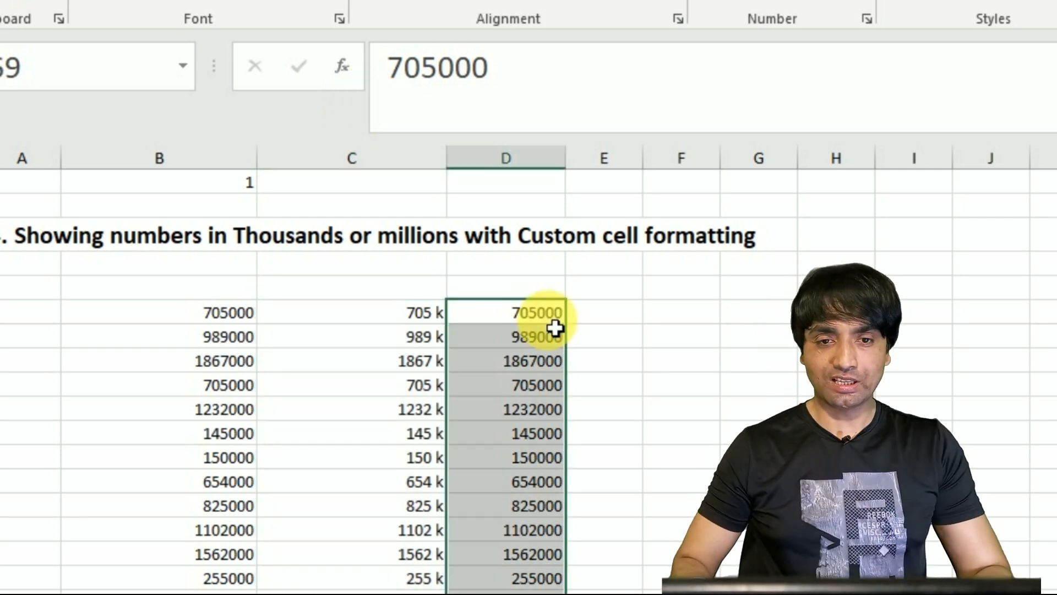
pyautogui.hotkey('ctrl', '1')
pyautogui.click(647, 219)
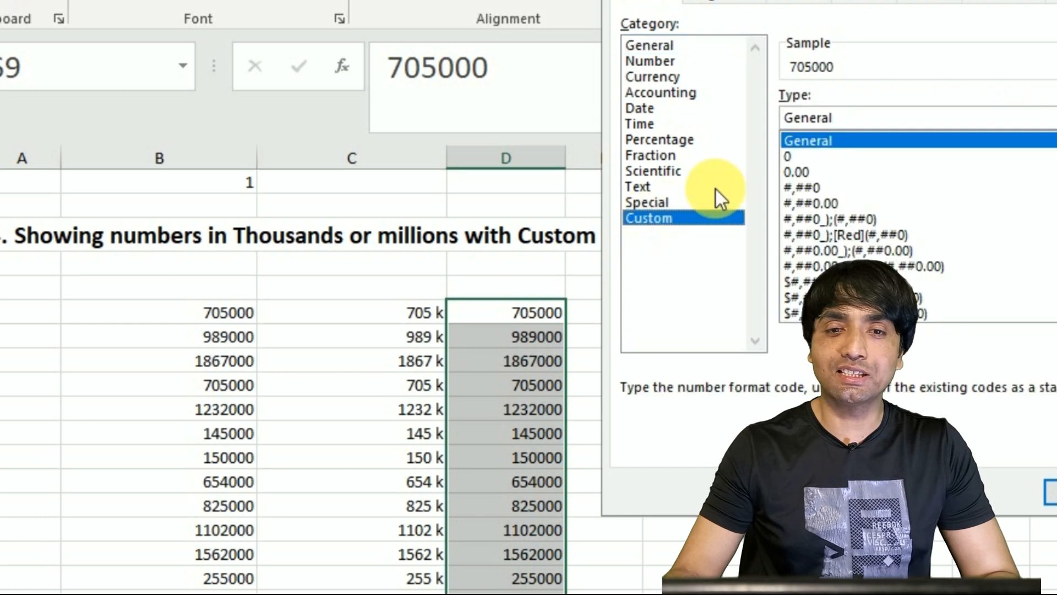
pyautogui.press('BackSpace')
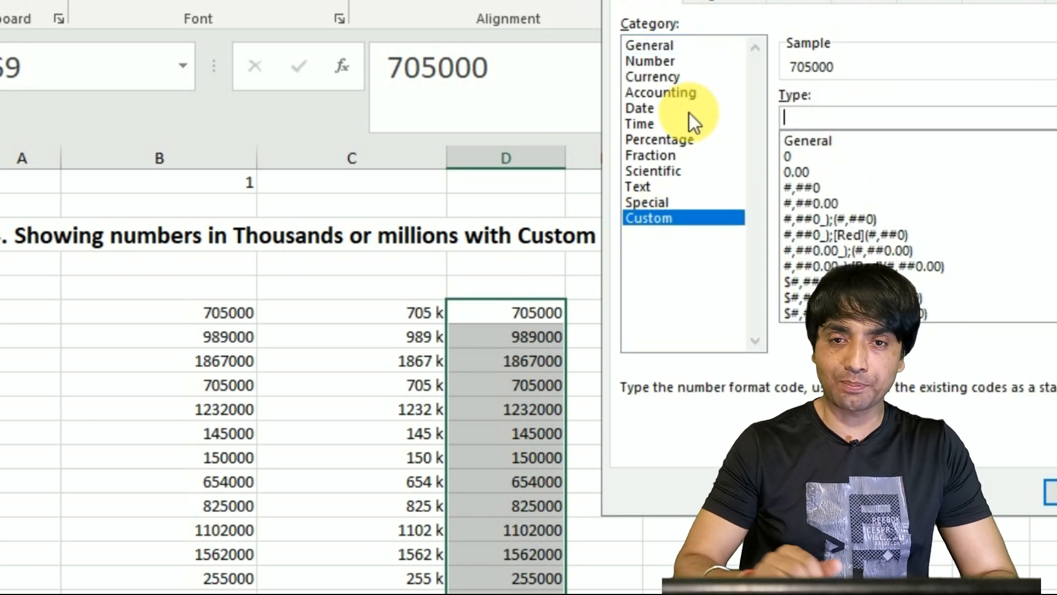
pyautogui.write('#')
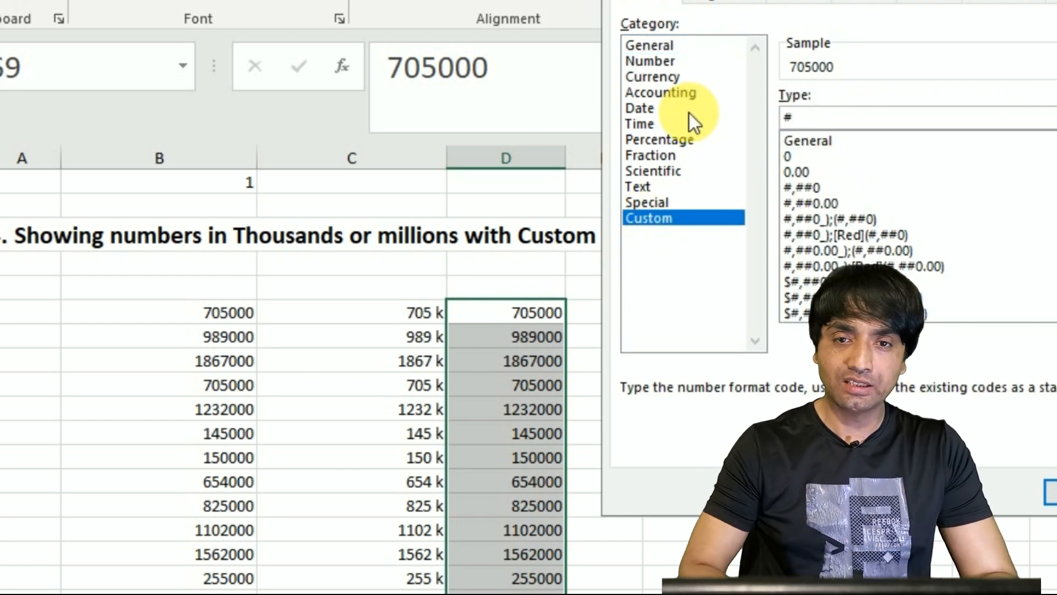
pyautogui.write('0.00')
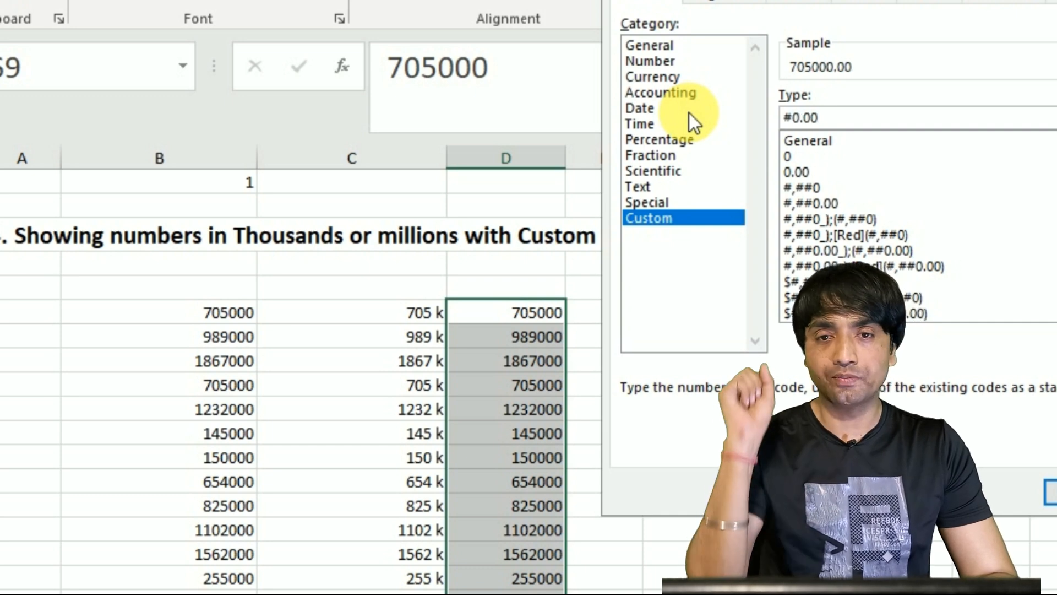
pyautogui.write(',, "')
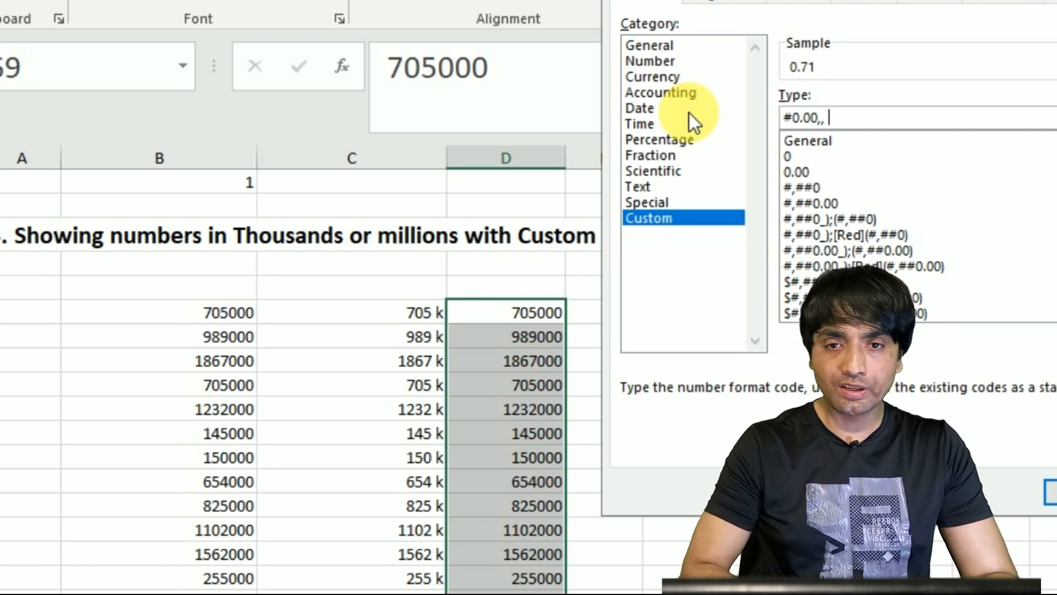
pyautogui.write('m"')
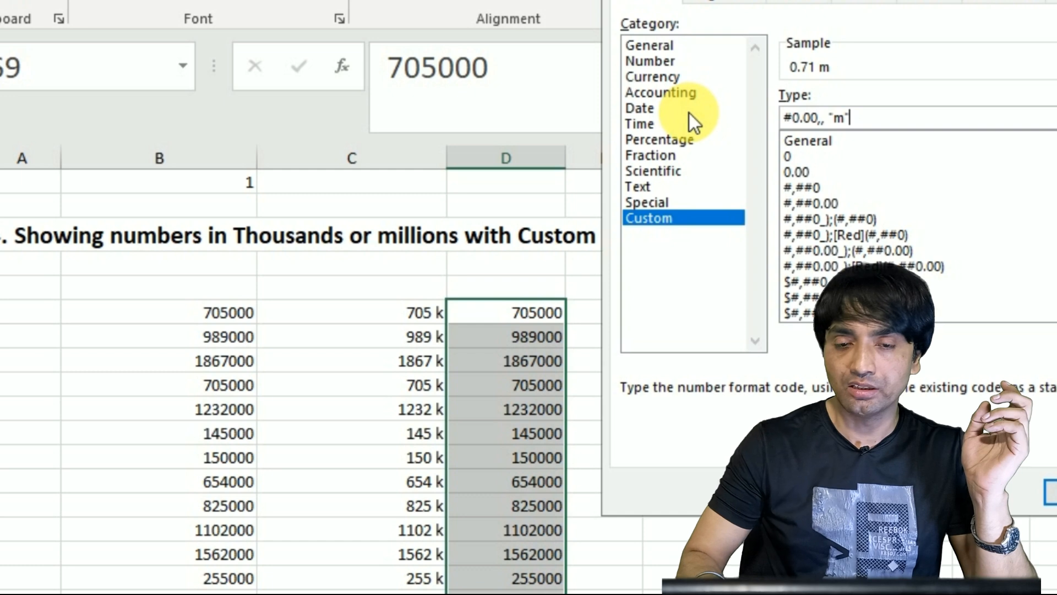
pyautogui.press('Return')
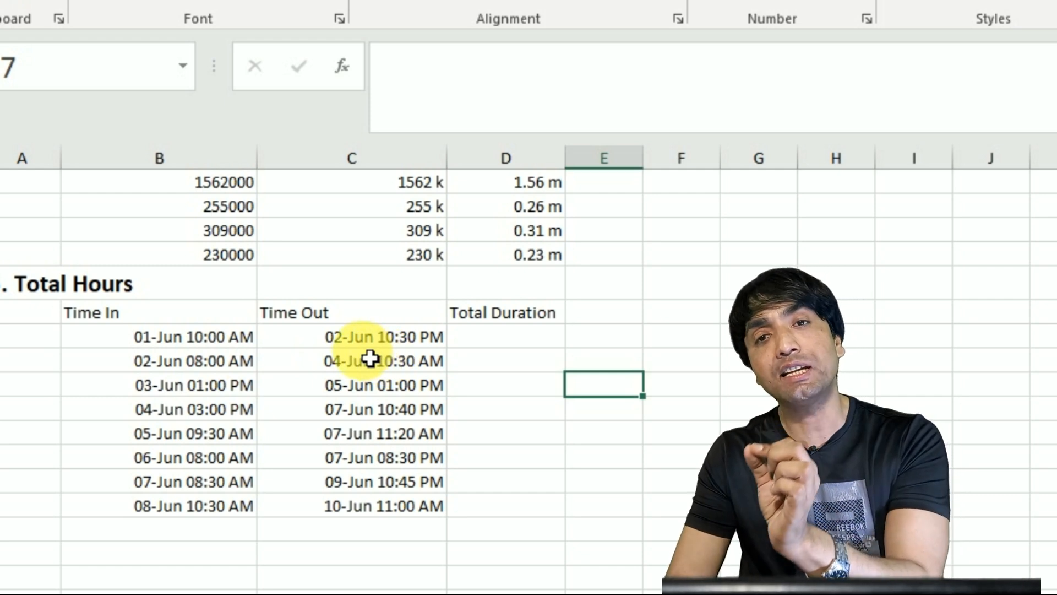
# Step: Calculate Total Duration in D85 with =C85-B85 and fill the formula down through the last Time In row
pyautogui.click(492, 338)
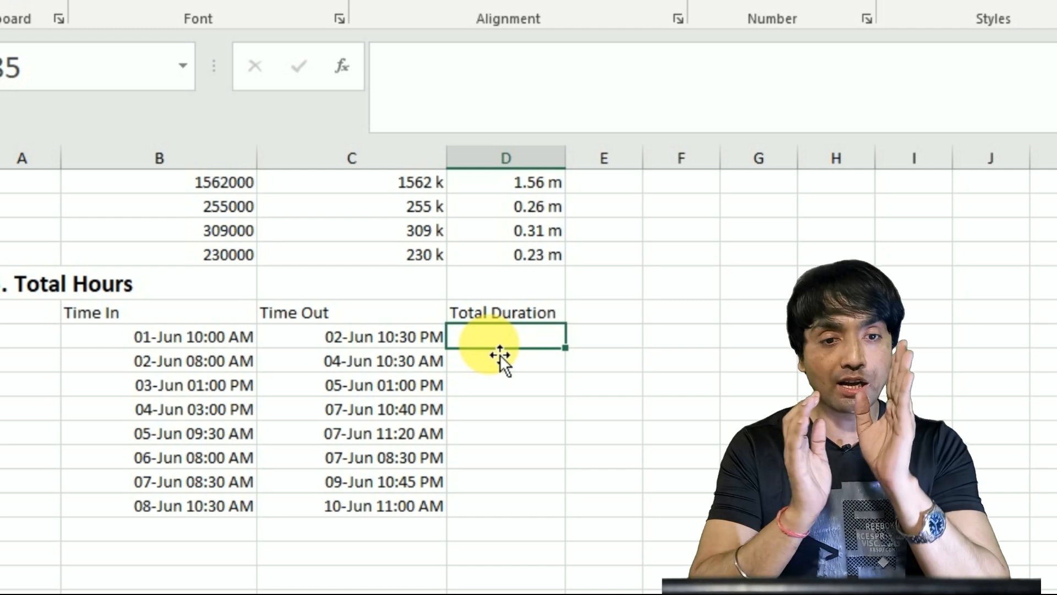
pyautogui.write('=')
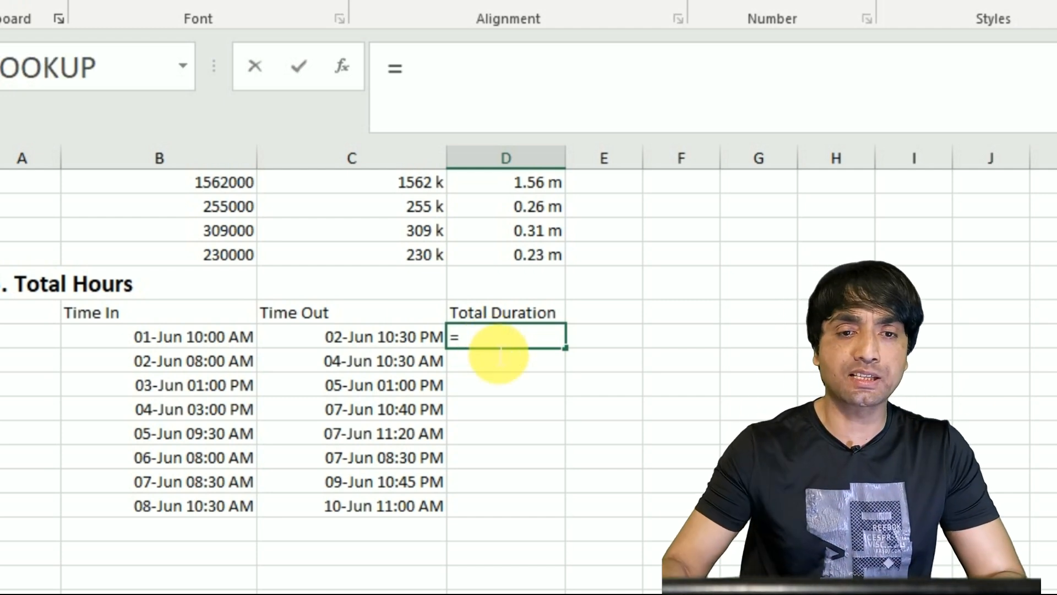
pyautogui.click(386, 348)
pyautogui.write('-')
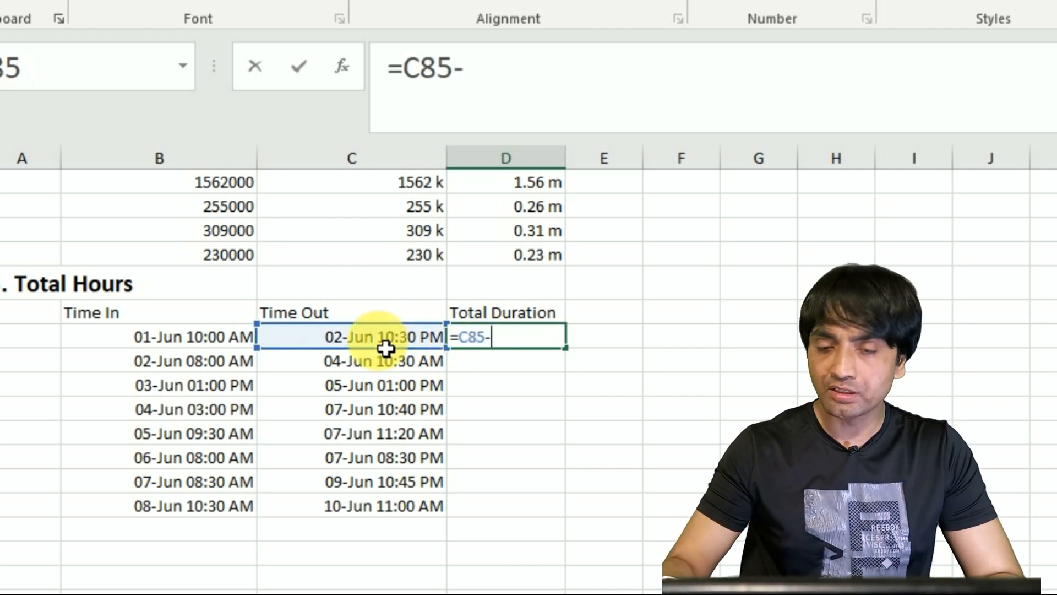
pyautogui.click(201, 347)
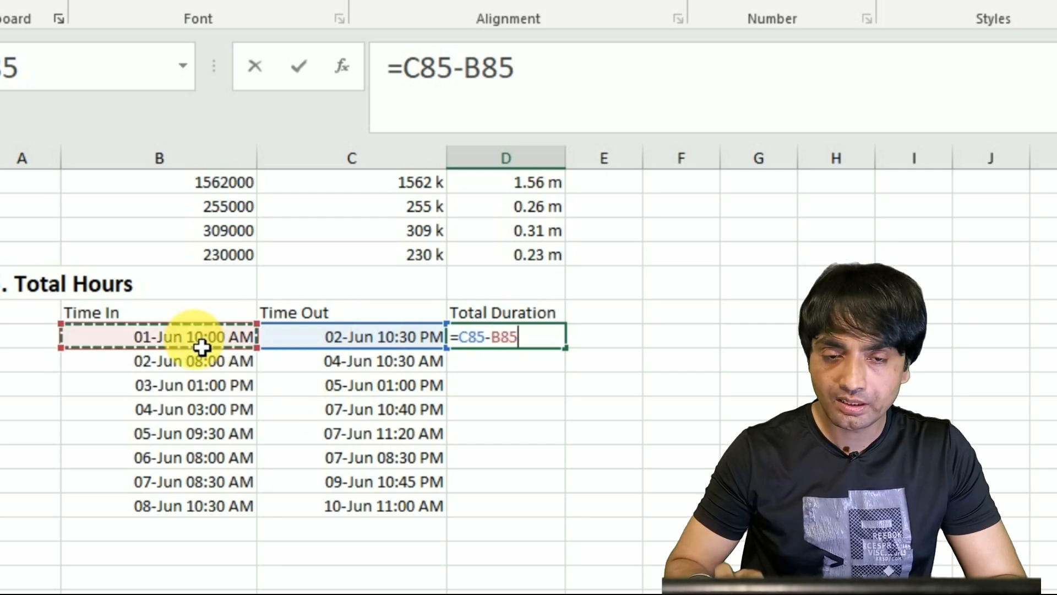
pyautogui.press('Return')
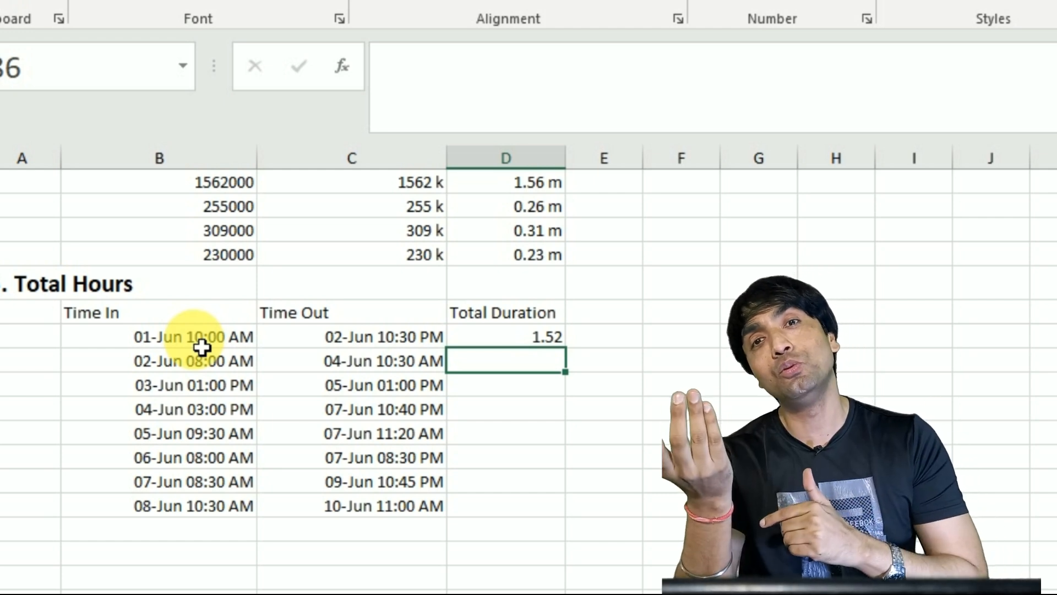
pyautogui.click(557, 344)
pyautogui.moveTo(572, 360); pyautogui.dragTo(553, 533)
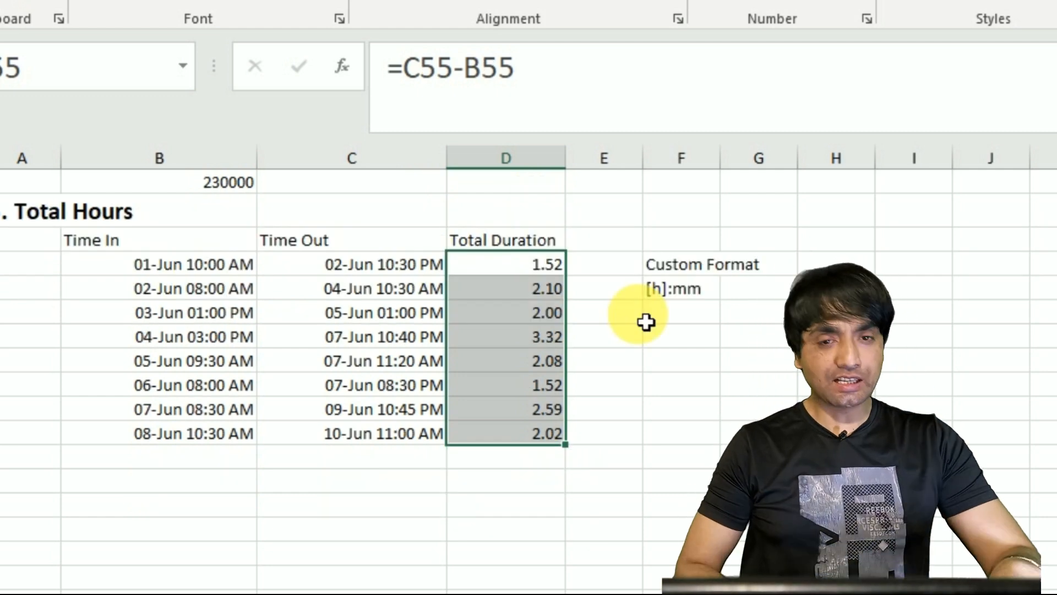
# Step: Format the selected Total Duration values in column D with the custom number format [h]:mm
pyautogui.hotkey('ctrl', '1')
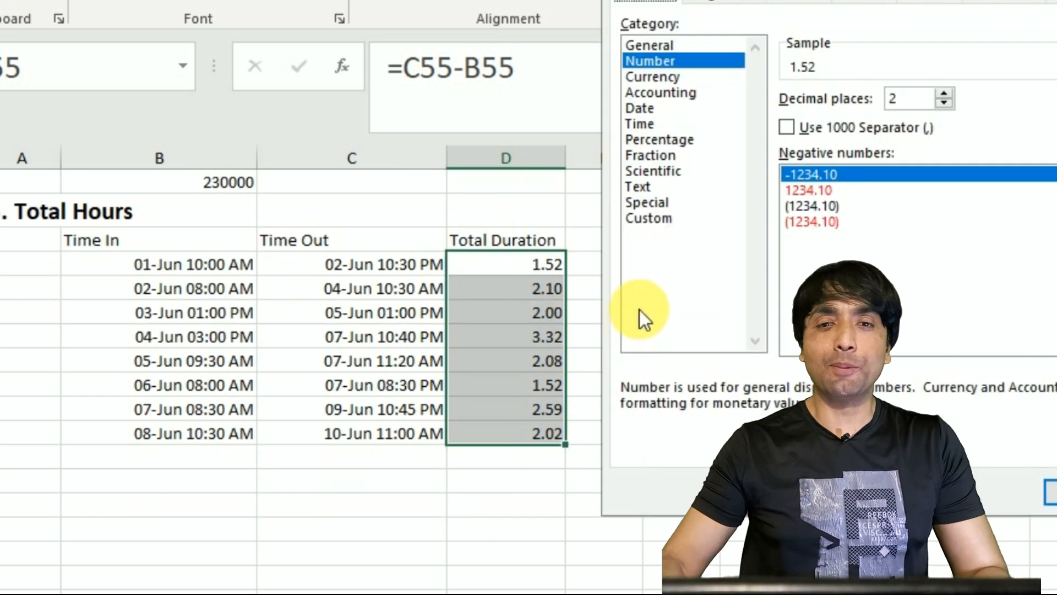
pyautogui.click(664, 220)
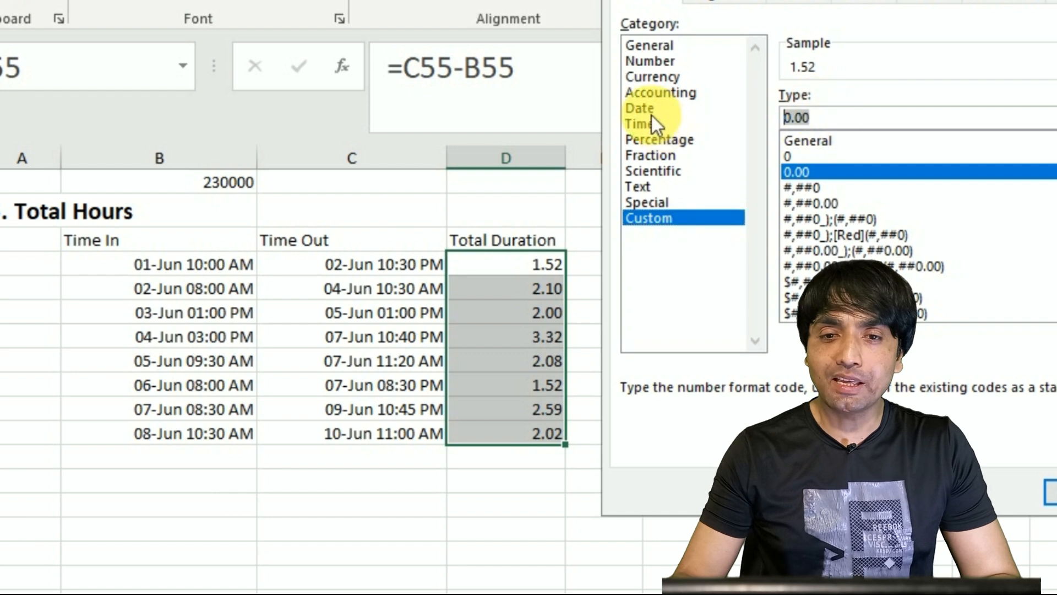
pyautogui.press('BackSpace')
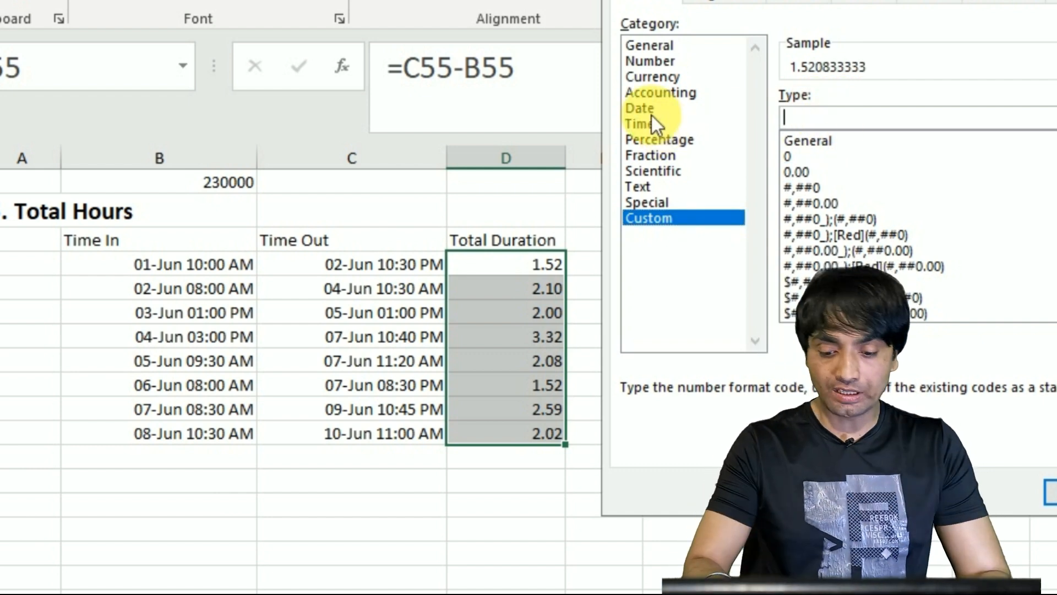
pyautogui.write('[h')
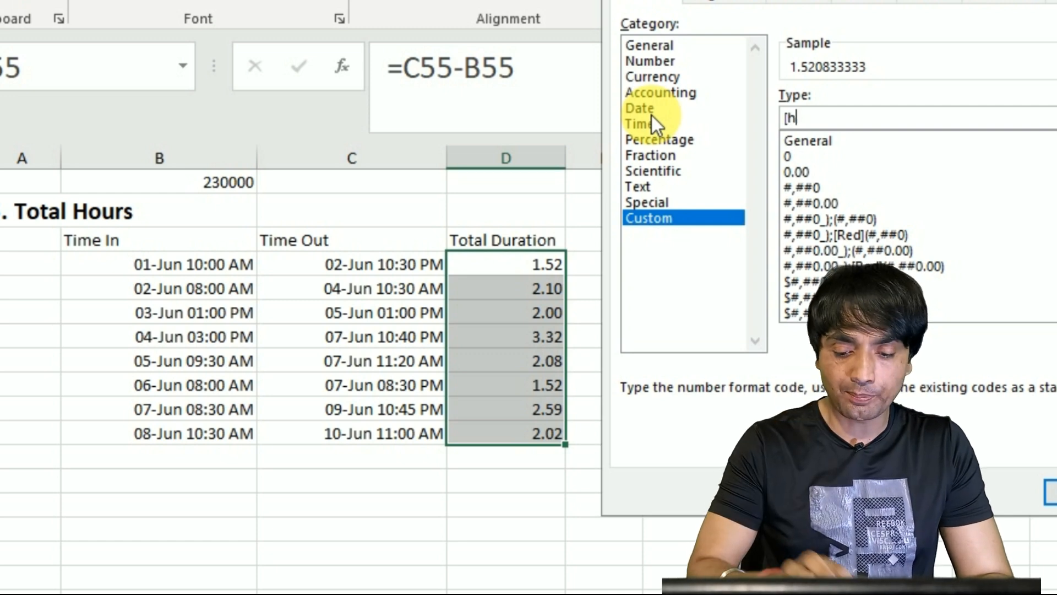
pyautogui.write(']')
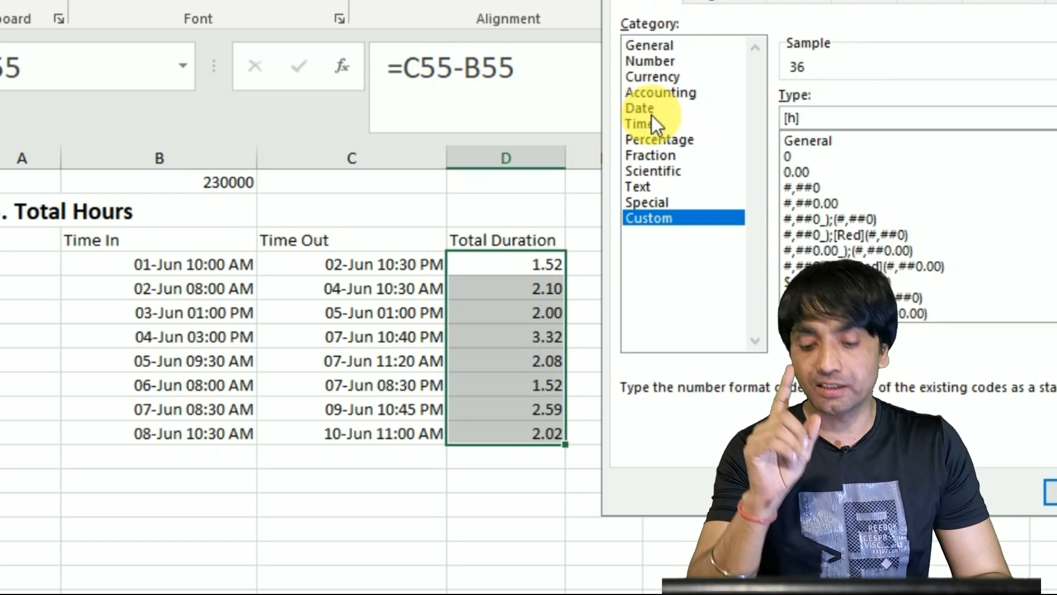
pyautogui.write(':')
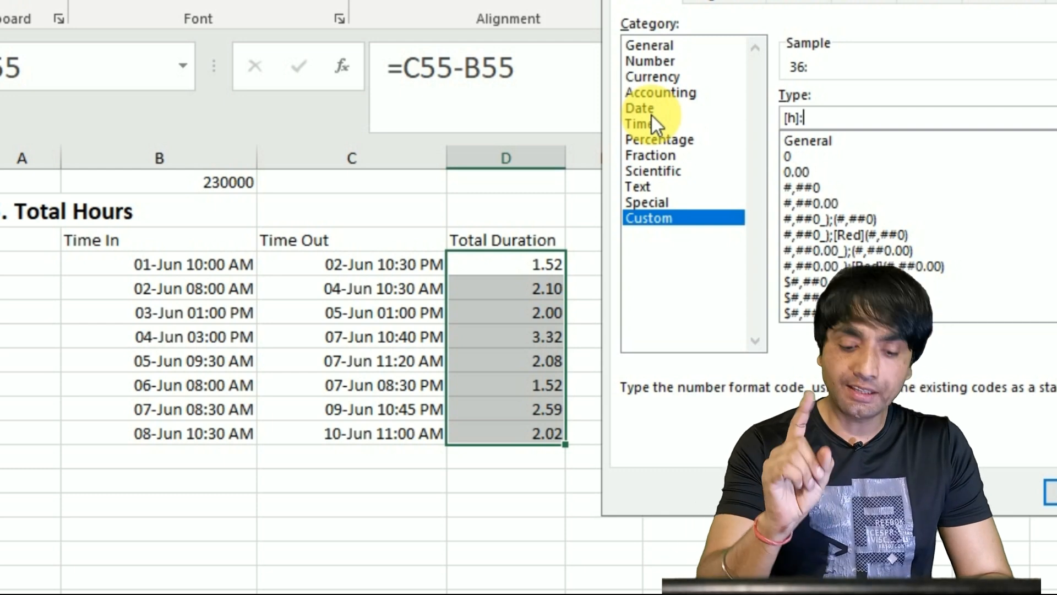
pyautogui.write('mm')
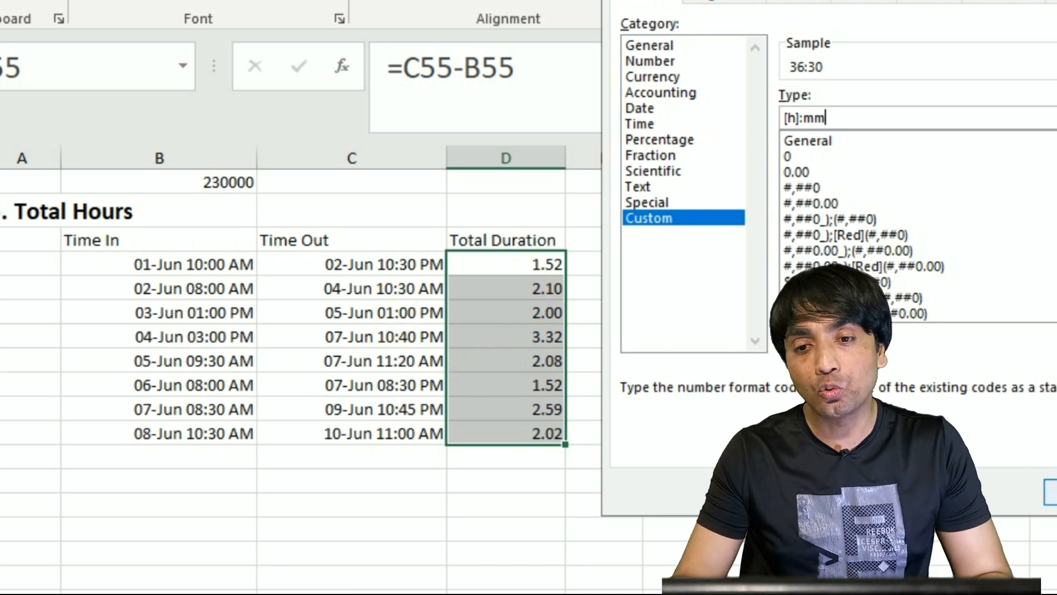
pyautogui.press('Return')
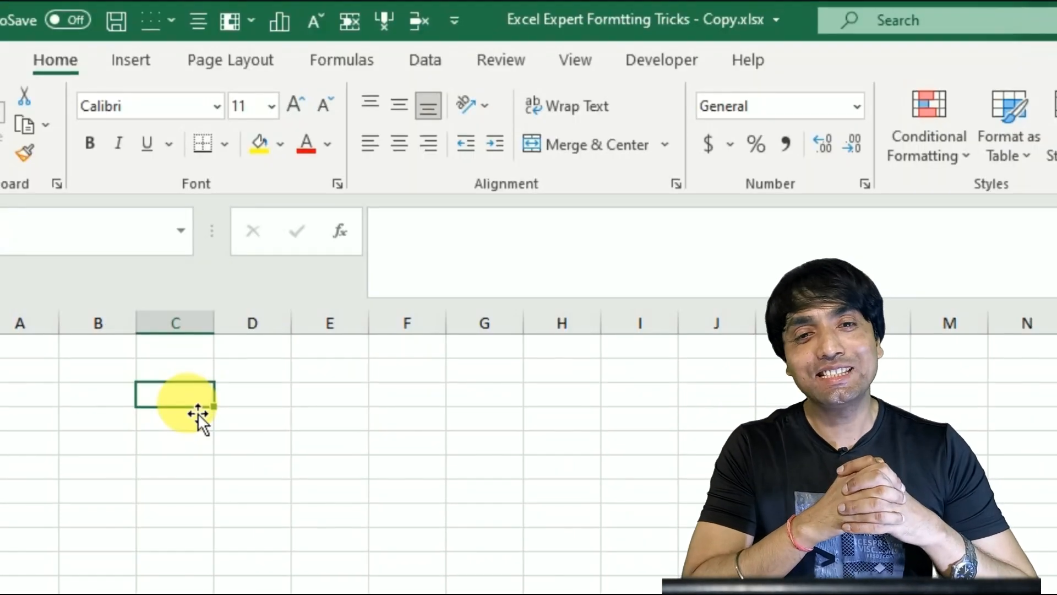
# Step: Hide the gridlines on the blank worksheet
pyautogui.click(576, 61)
pyautogui.click(566, 146)
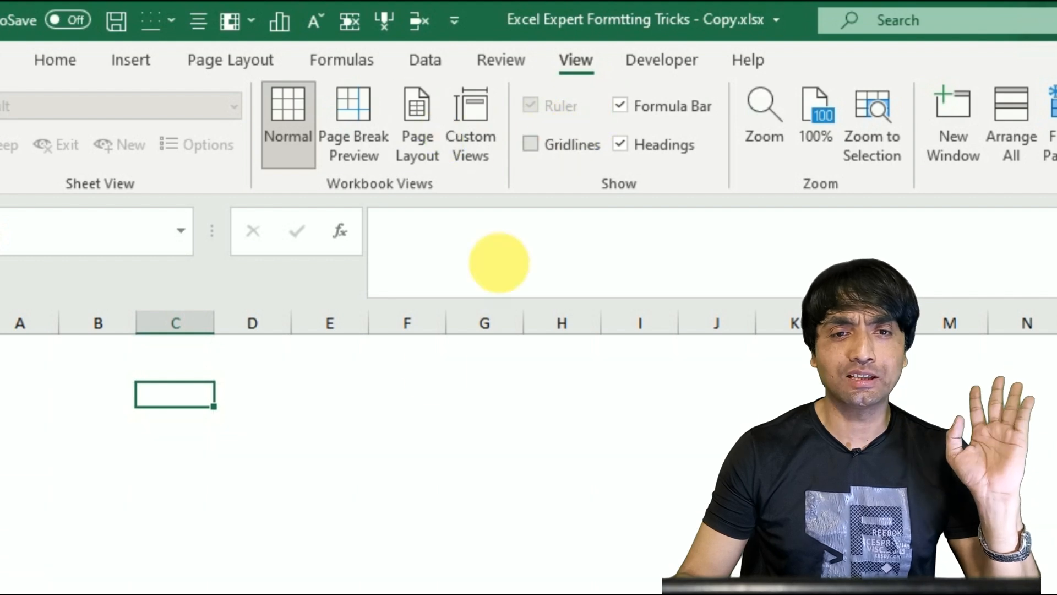
pyautogui.click(277, 427)
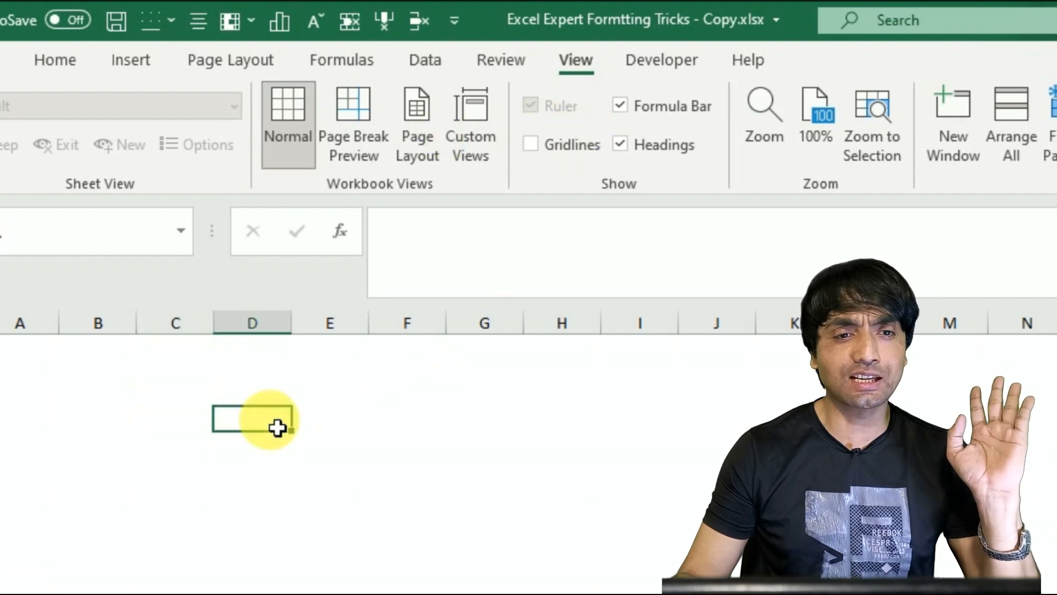
# Step: Set the picture Achievers.jpg from the Desktop folder as the sheet background
pyautogui.click(224, 62)
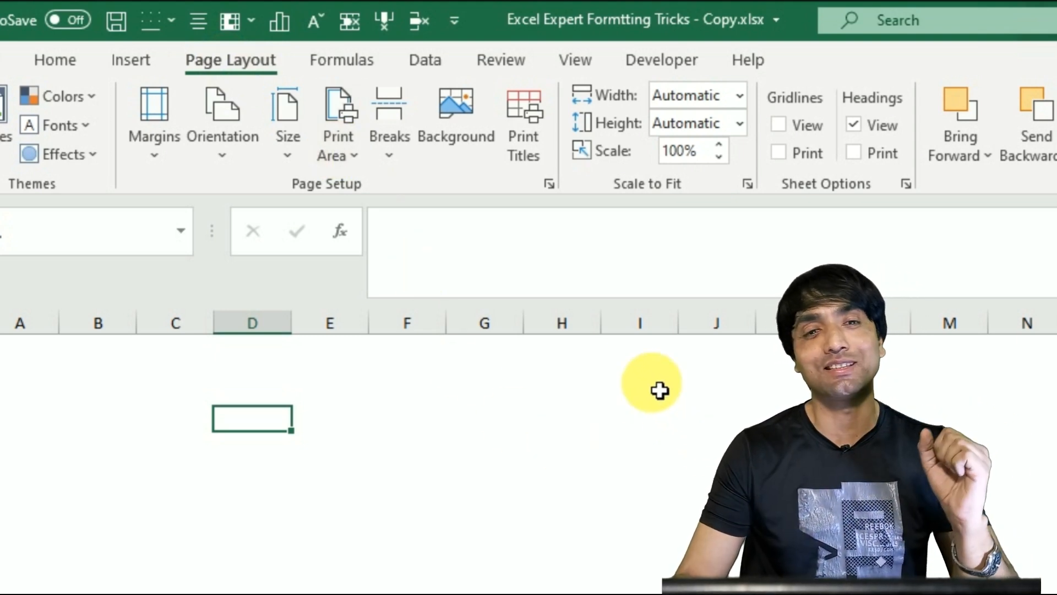
pyautogui.click(441, 132)
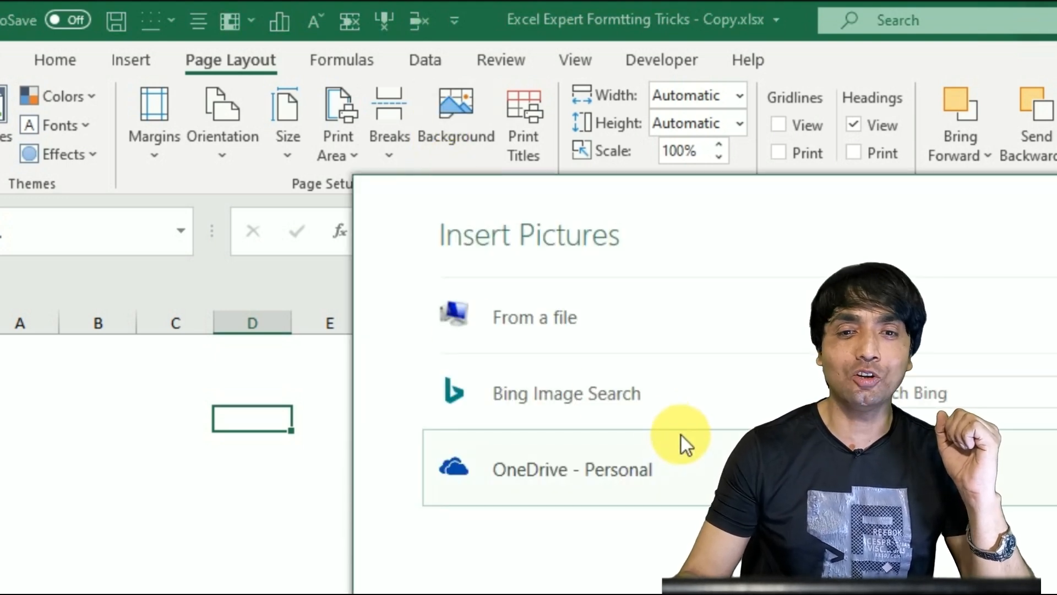
pyautogui.click(553, 336)
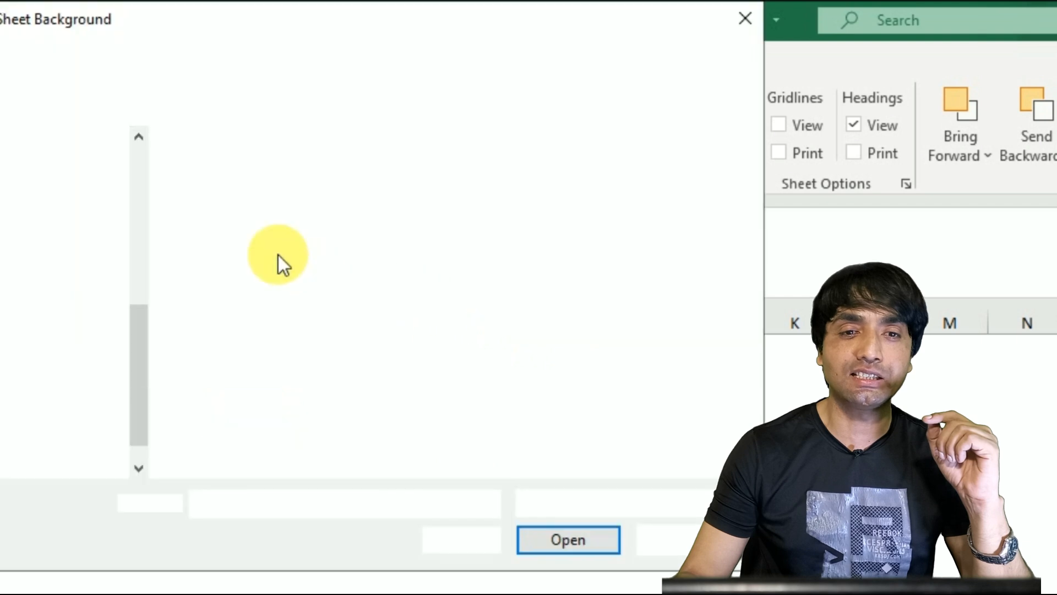
pyautogui.click(39, 209)
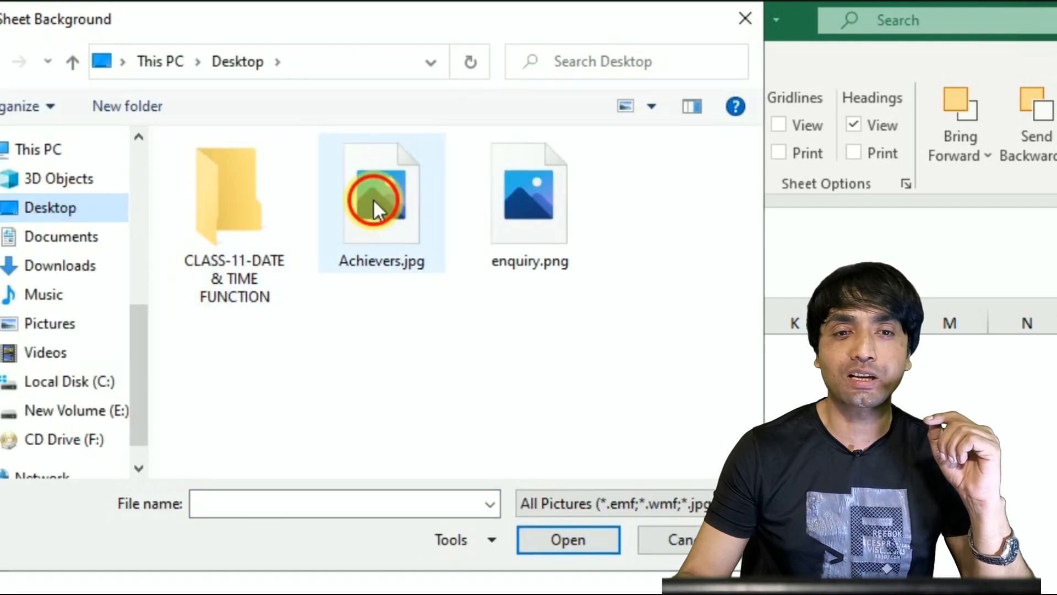
pyautogui.click(378, 214)
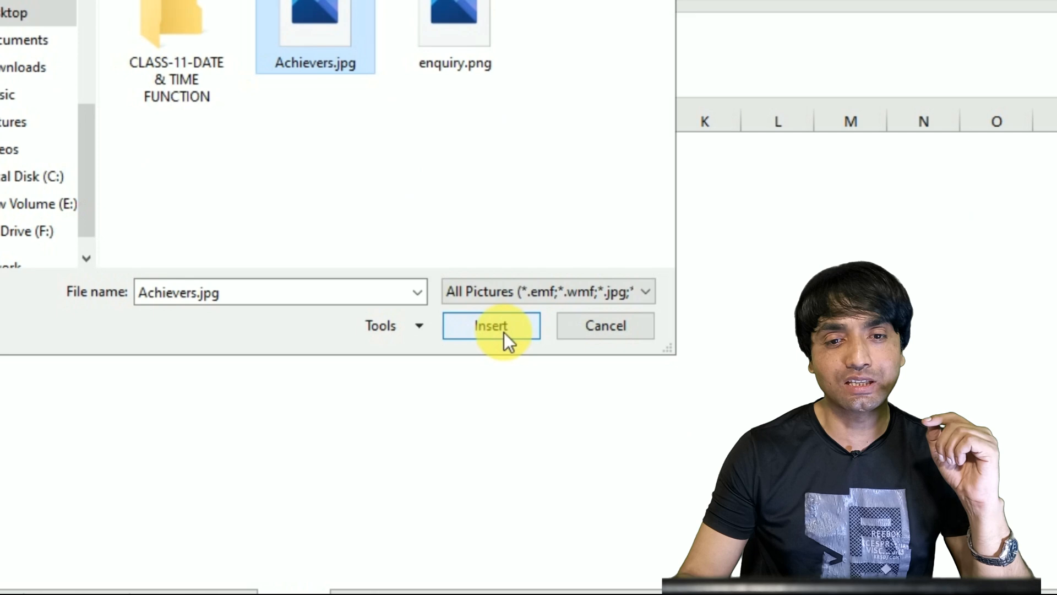
pyautogui.click(590, 531)
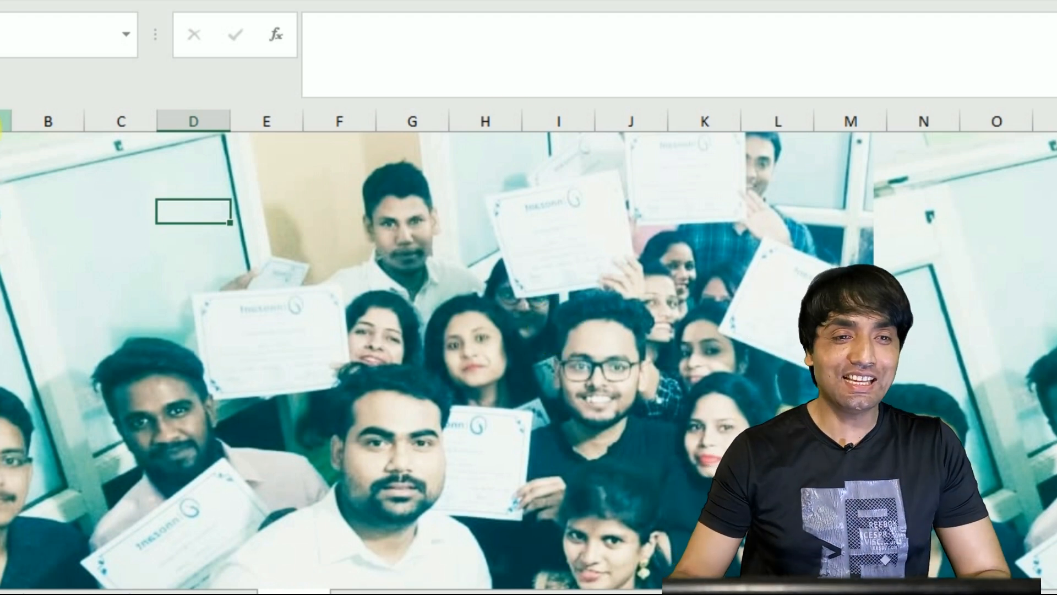
# Step: Set the width of the columns from A to beyond column U to 5
pyautogui.click(4, 121)
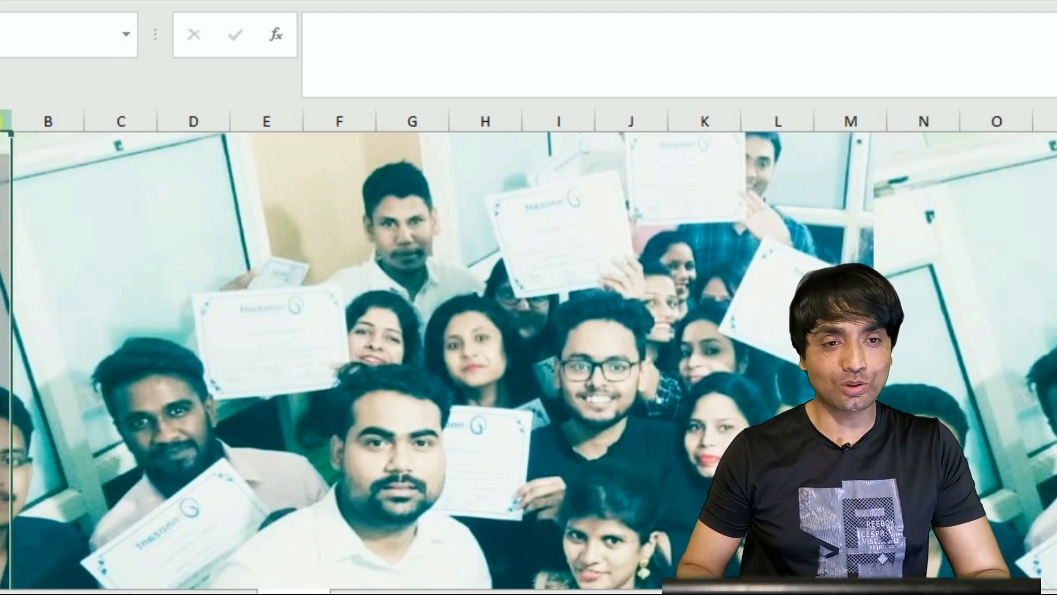
pyautogui.moveTo(4, 121); pyautogui.dragTo(852, 110)
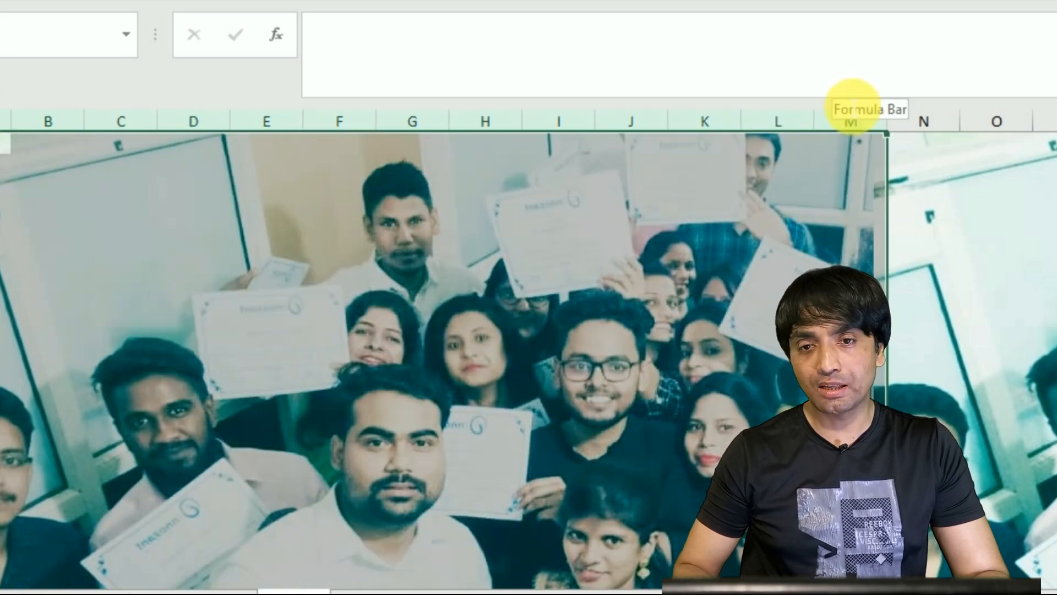
pyautogui.hotkey('shift', 'Right')
pyautogui.hotkey('shift', 'Right')
pyautogui.hotkey('shift', 'Right')
pyautogui.hotkey('shift', 'Right')
pyautogui.hotkey('shift', 'Right')
pyautogui.hotkey('shift', 'Right')
pyautogui.hotkey('shift', 'Right')
pyautogui.hotkey('shift', 'Right')
pyautogui.hotkey('shift', 'Right')
pyautogui.hotkey('shift', 'Right')
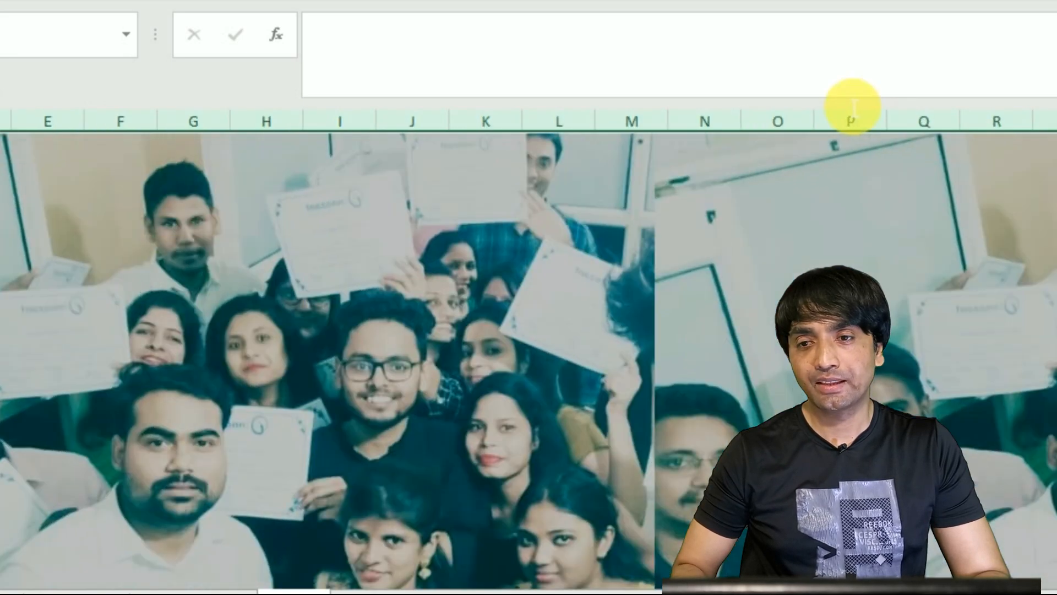
pyautogui.hotkey('shift', 'Right')
pyautogui.hotkey('shift', 'Right')
pyautogui.hotkey('shift', 'Right')
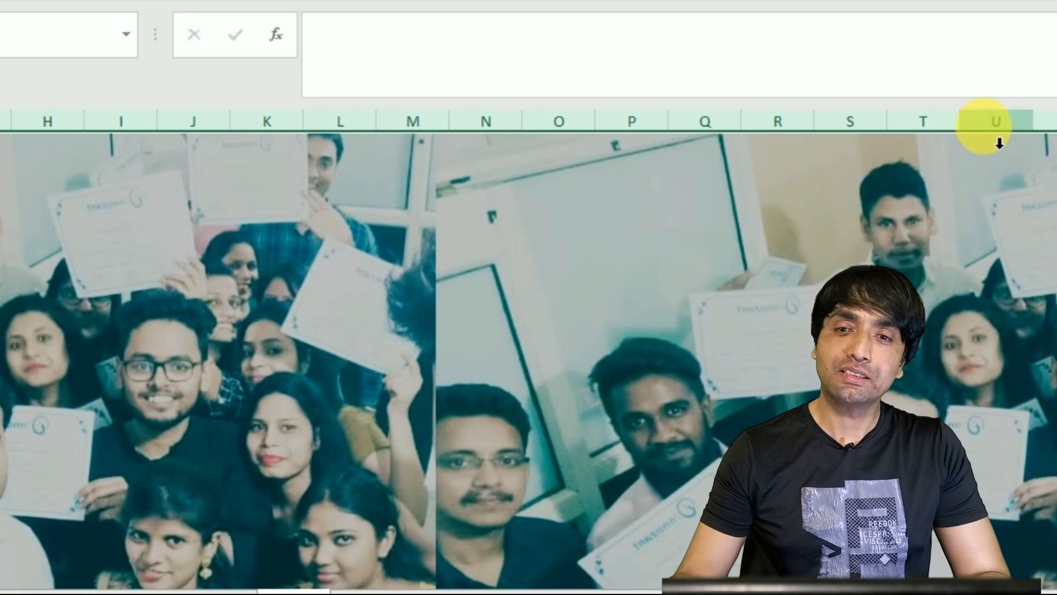
pyautogui.rightClick(998, 127)
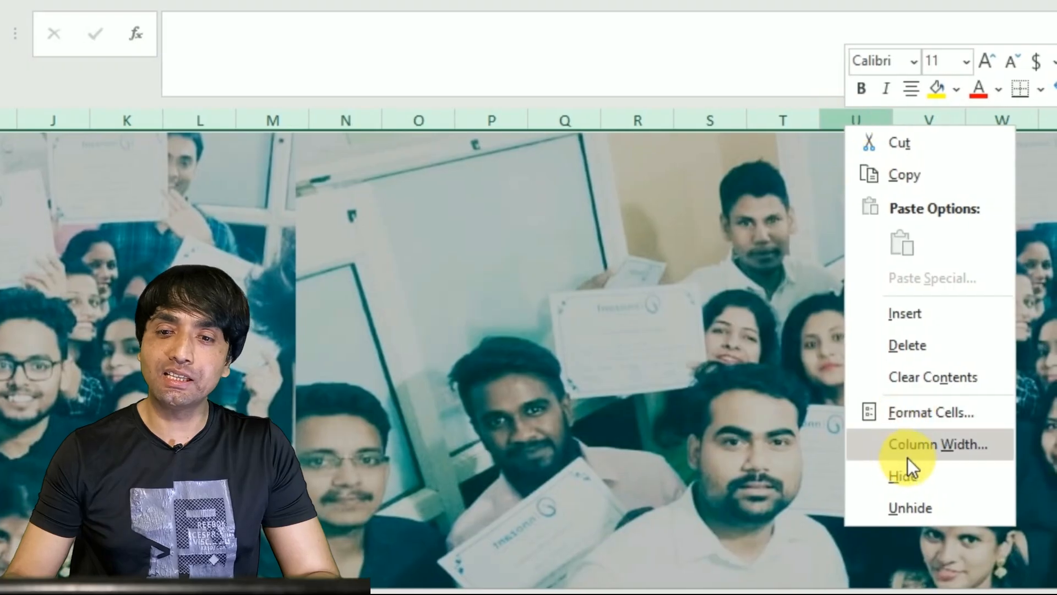
pyautogui.click(908, 445)
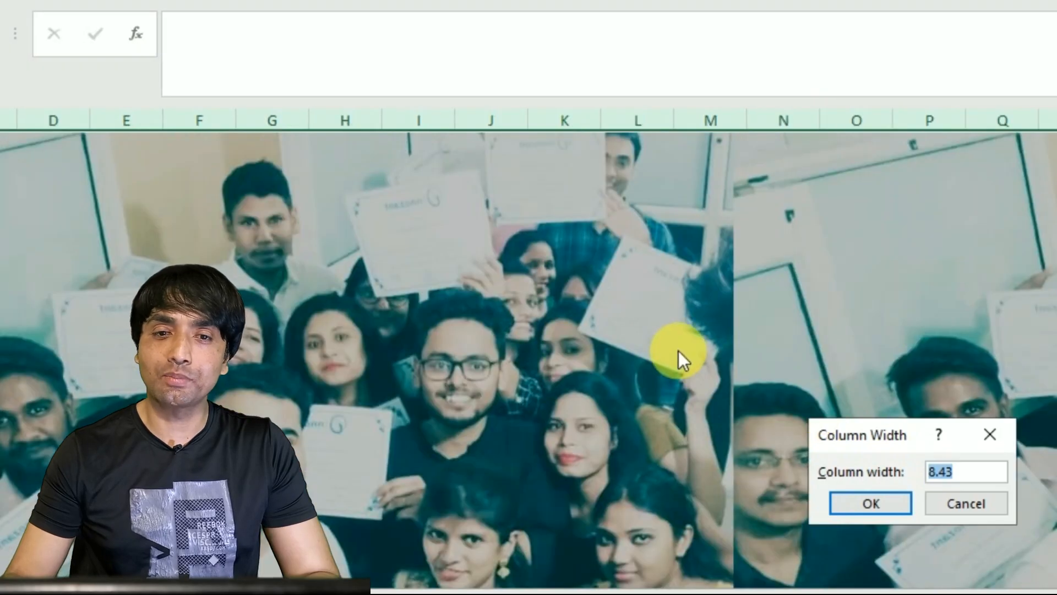
pyautogui.write('5')
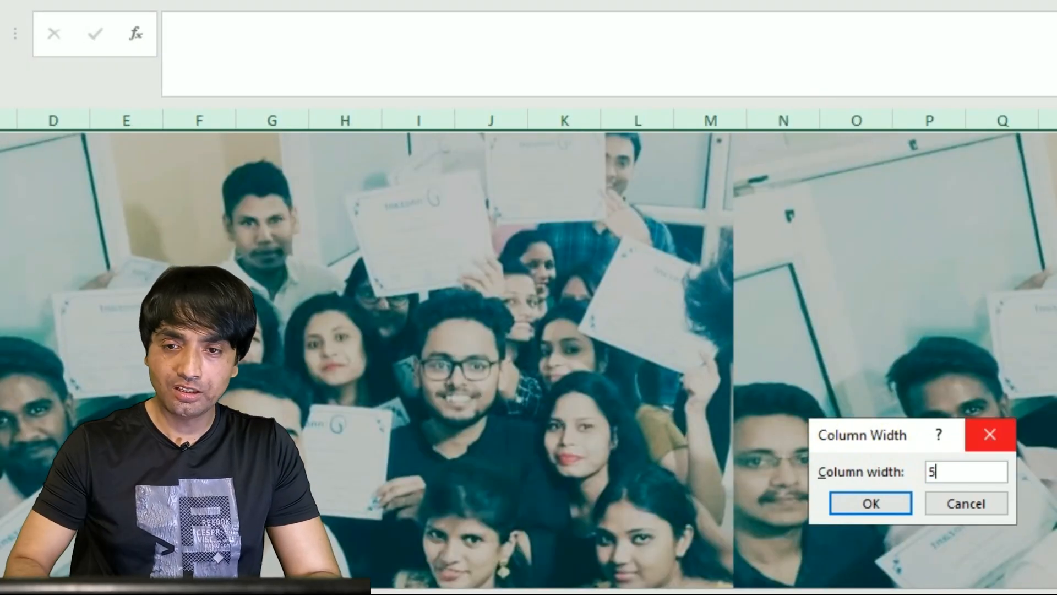
pyautogui.press('Return')
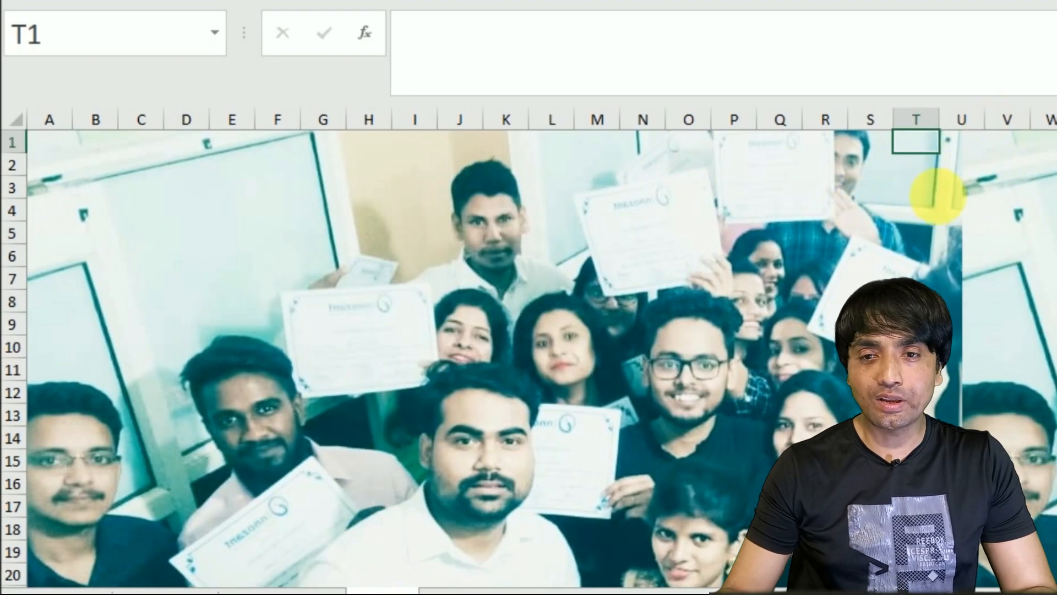
# Step: Hide all rows from row 33 down to the end of the sheet, where the background picture repeats
pyautogui.scroll(-2, 44, 517)
pyautogui.scroll(-7, 45, 517)
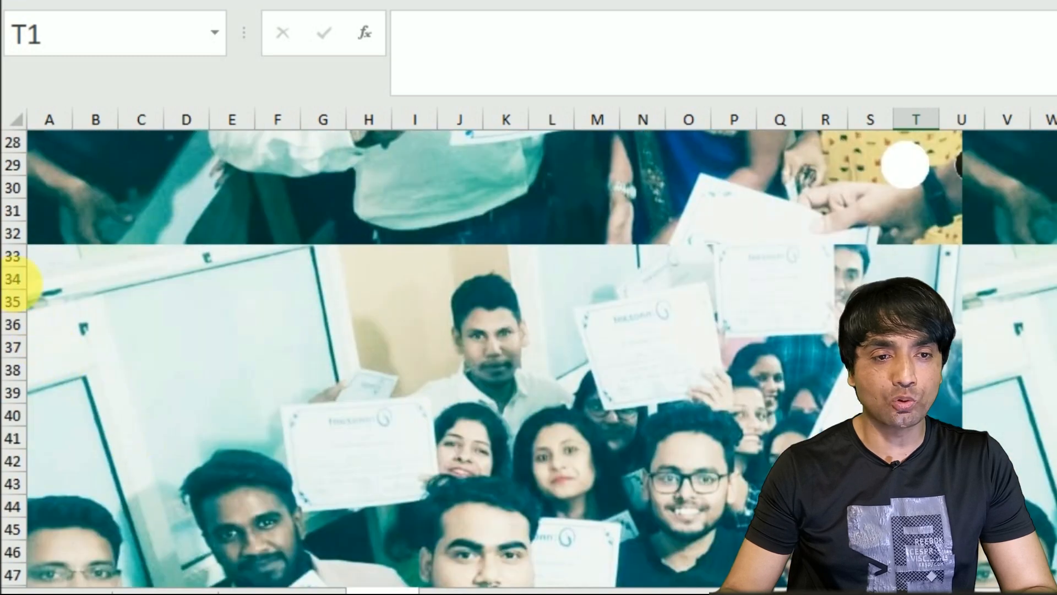
pyautogui.click(12, 256)
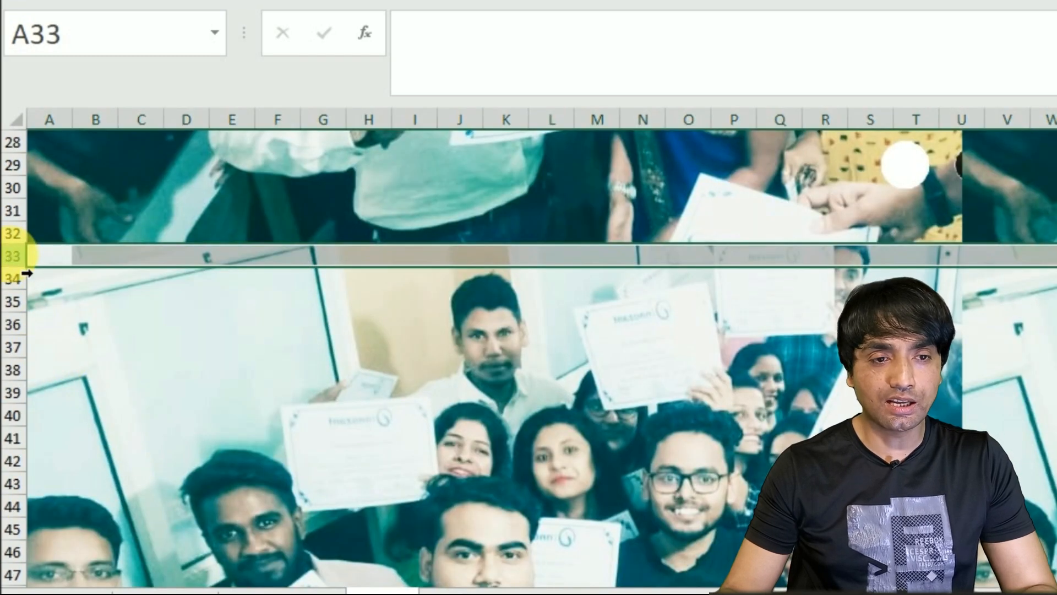
pyautogui.hotkey('ctrl', 'shift', 'Down')
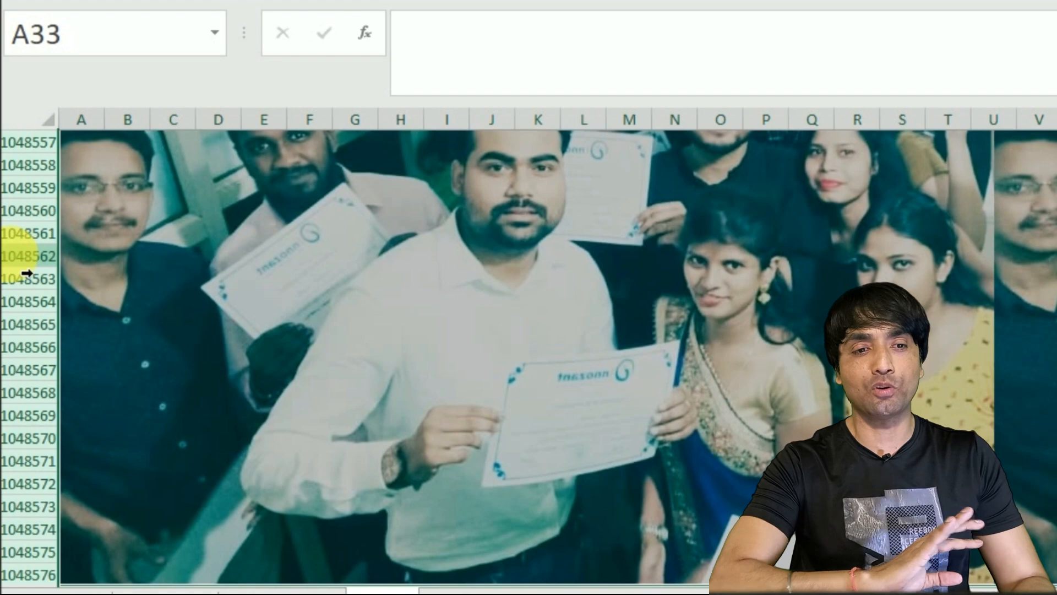
pyautogui.rightClick(27, 273)
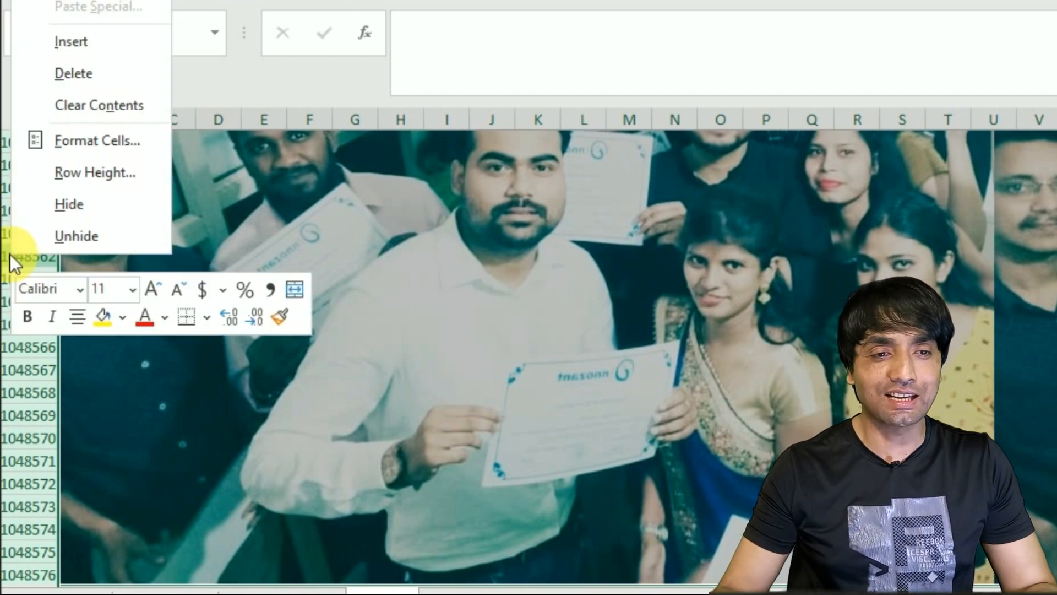
pyautogui.click(69, 214)
pyautogui.scroll(7, 530, 358)
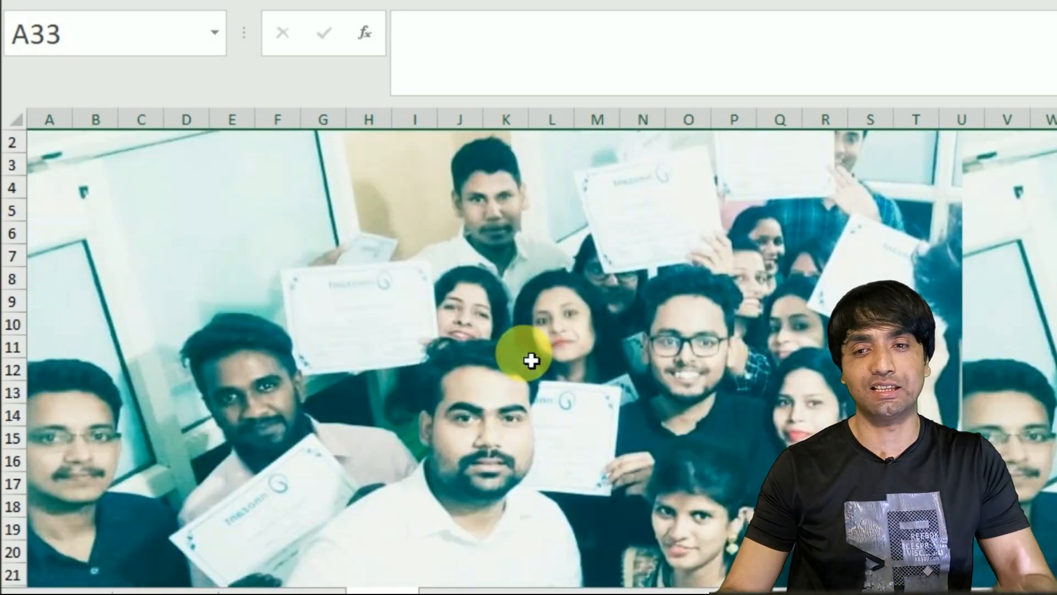
# Step: Hide all columns from column V to the end of the sheet
pyautogui.click(970, 135)
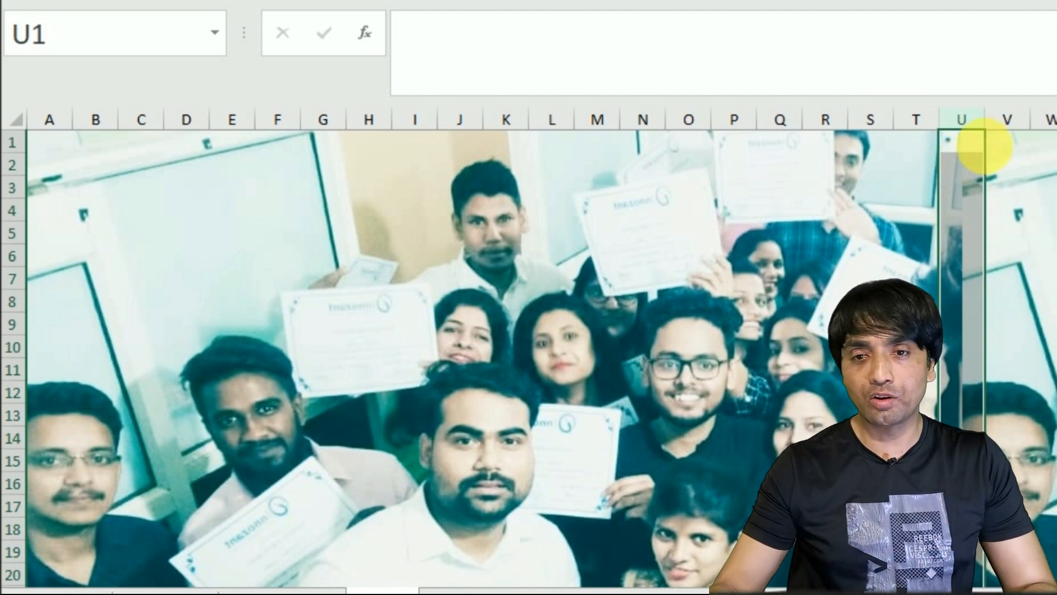
pyautogui.click(1027, 139)
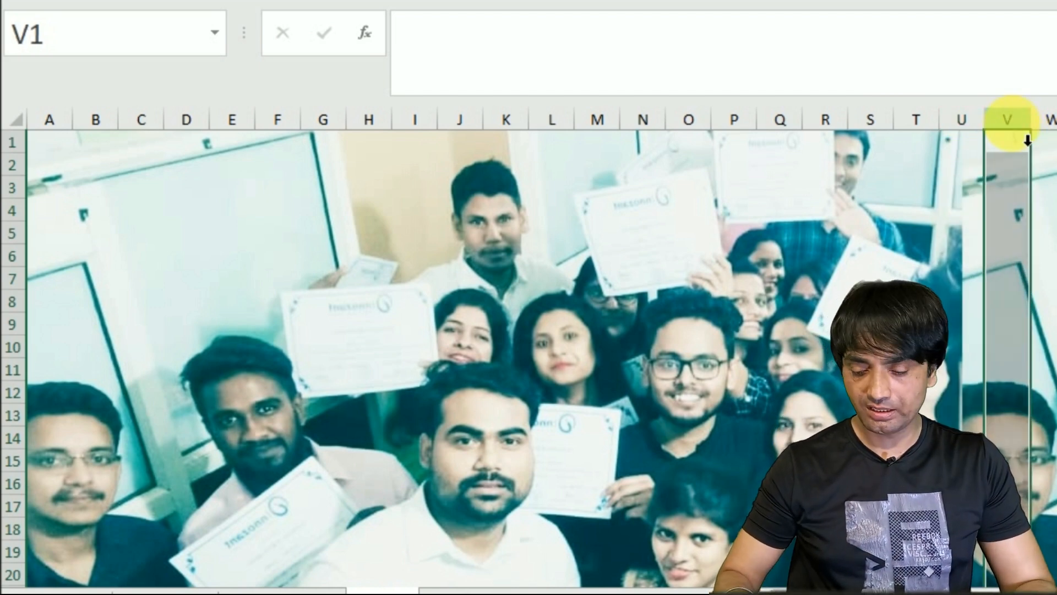
pyautogui.hotkey('ctrl', 'shift', 'Right')
pyautogui.rightClick(1022, 121)
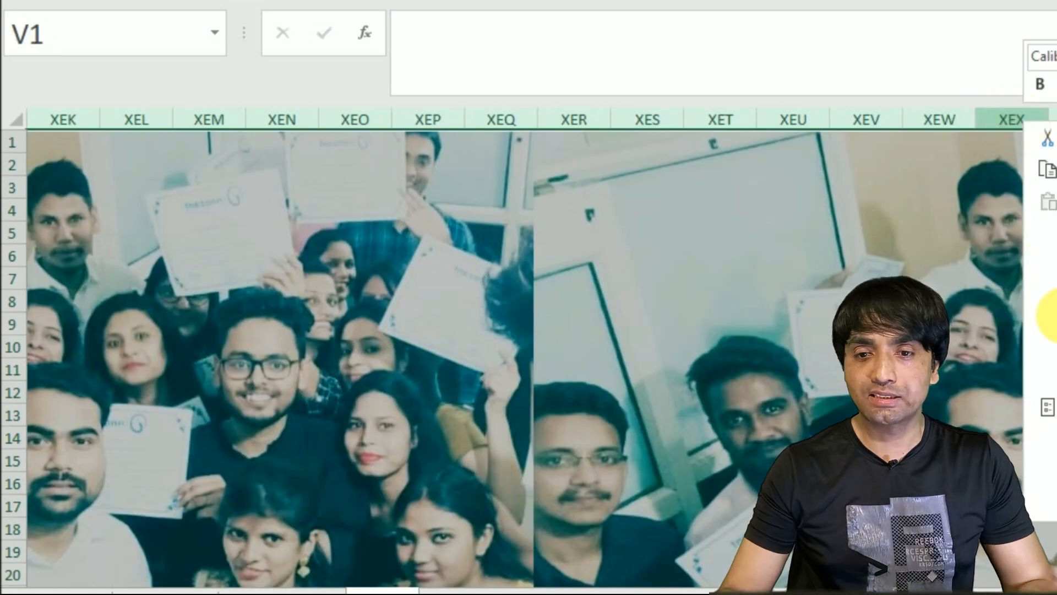
pyautogui.click(1043, 471)
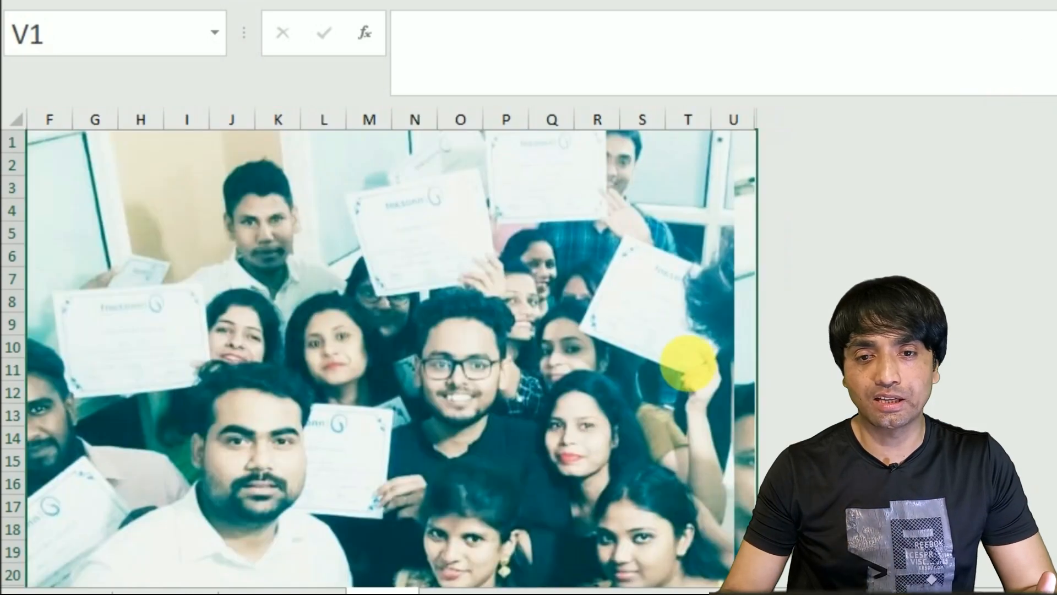
# Step: Widen column U beside the background picture and fill the whole column with grey
pyautogui.scroll(-6, 531, 330)
pyautogui.scroll(6, 530, 331)
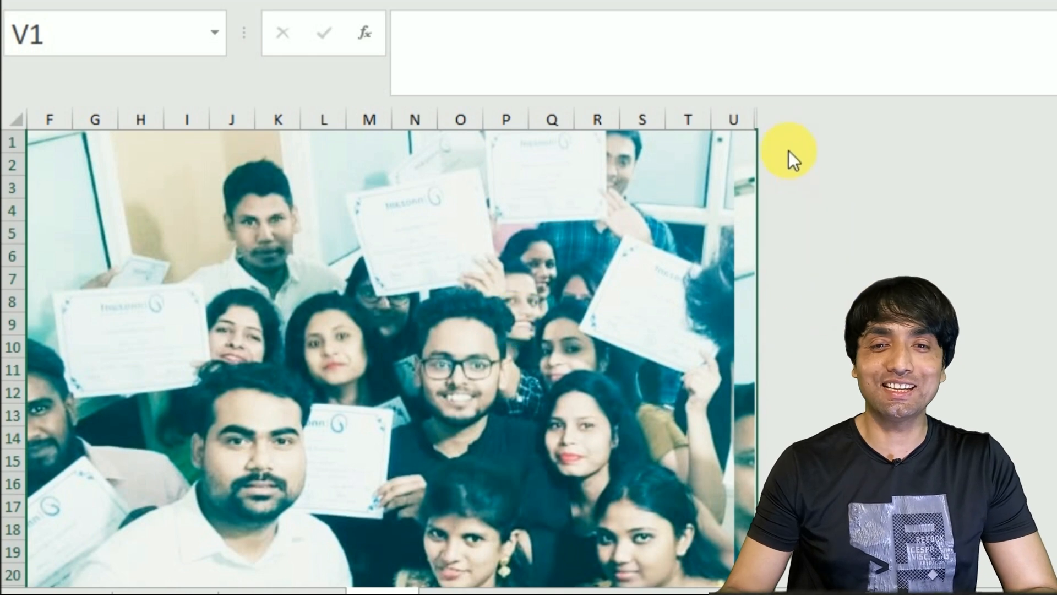
pyautogui.click(735, 119)
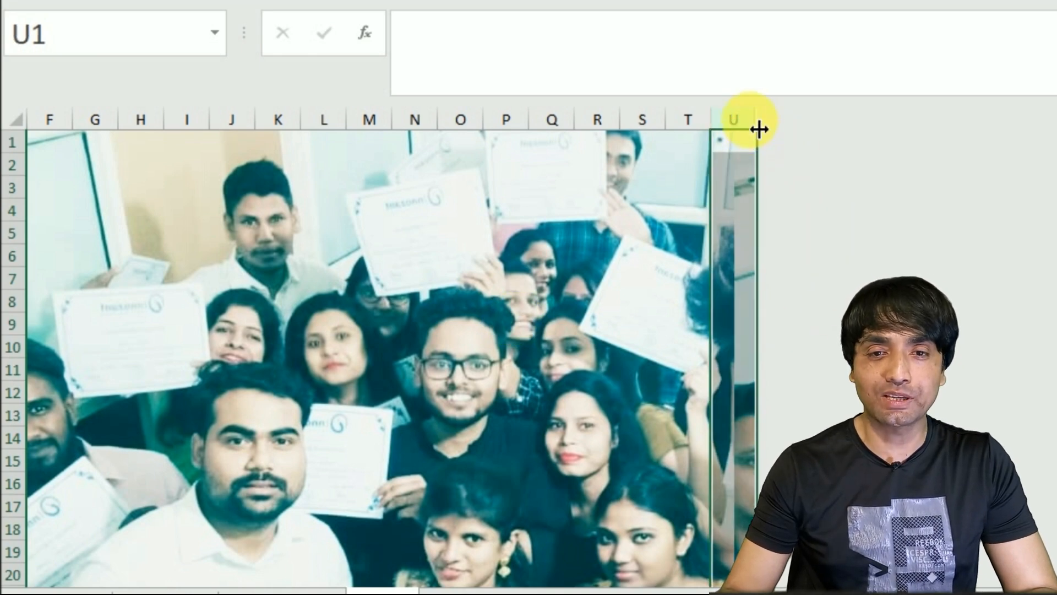
pyautogui.moveTo(759, 129); pyautogui.dragTo(832, 138)
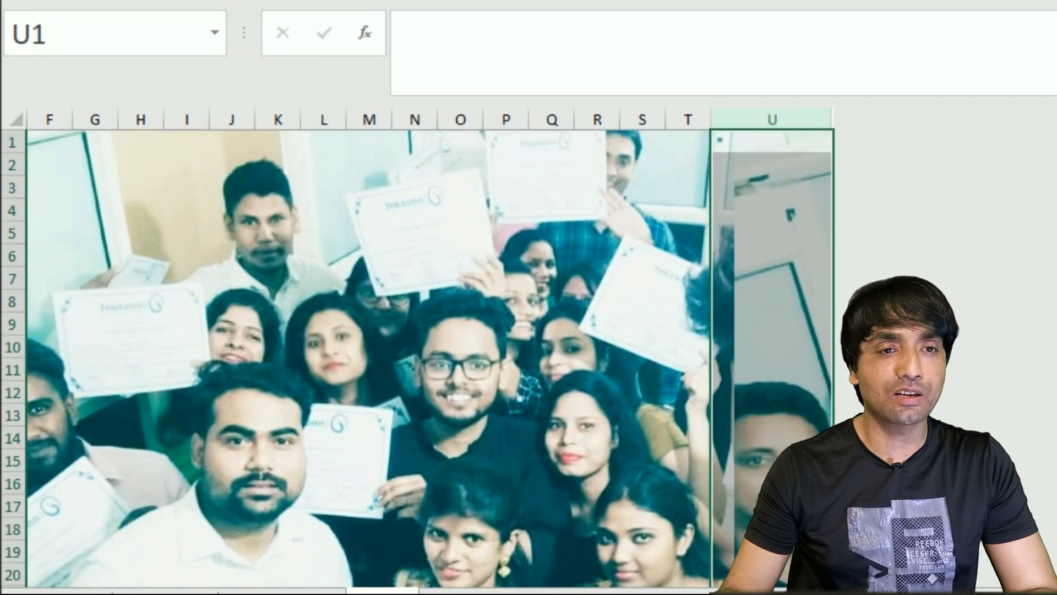
pyautogui.click(310, 1)
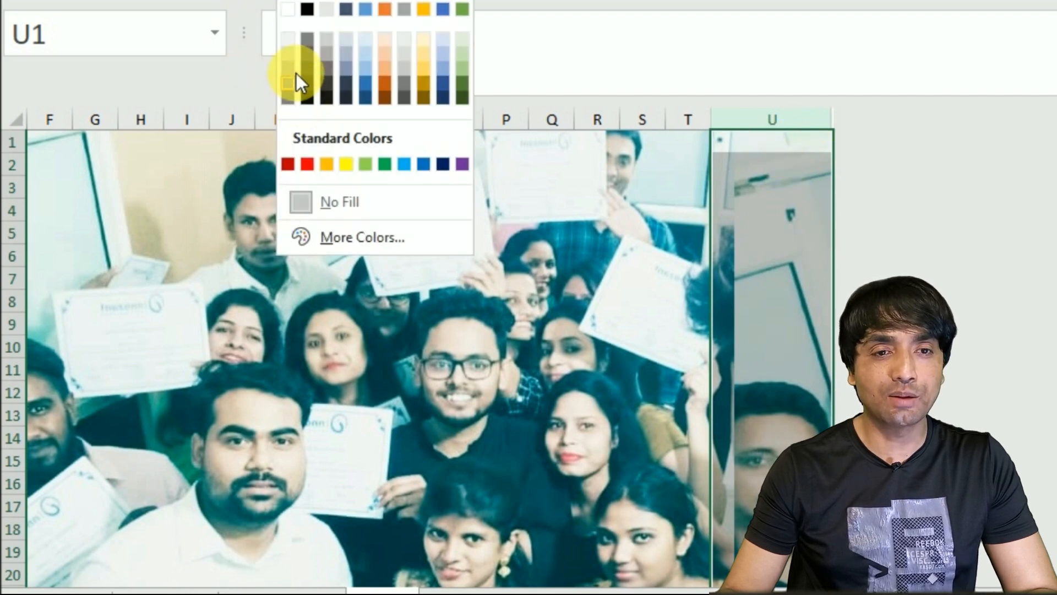
pyautogui.click(295, 71)
pyautogui.click(772, 211)
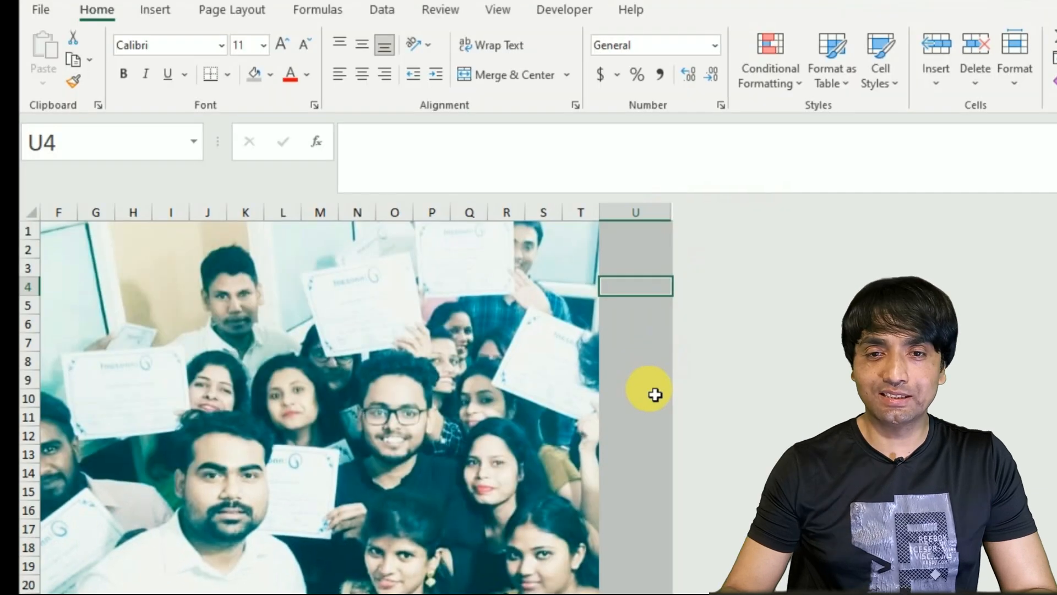
pyautogui.click(656, 383)
pyautogui.click(637, 323)
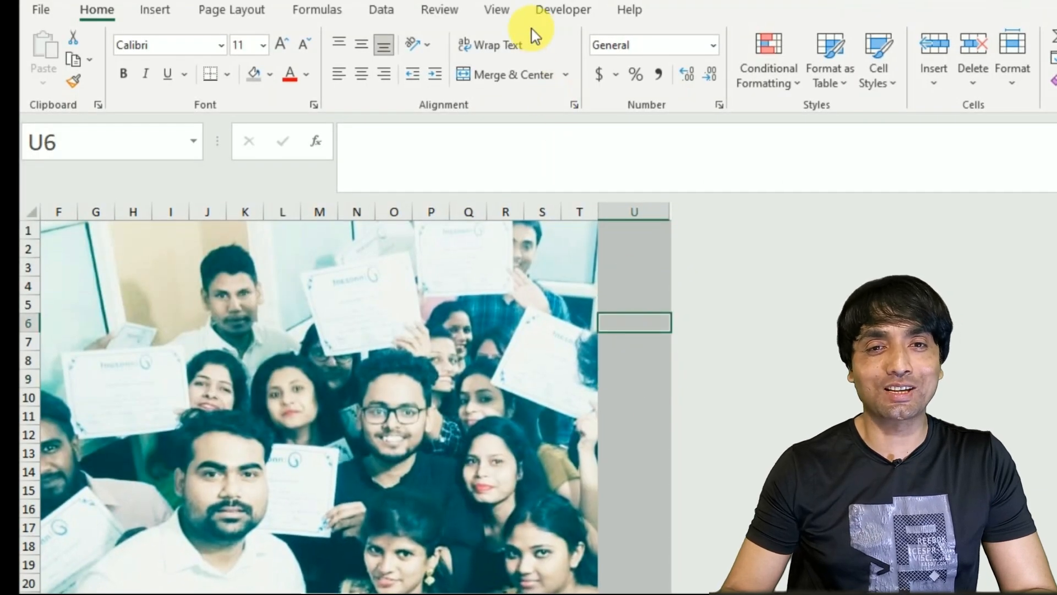
# Step: Insert a small spin button form control in column U around rows 6 and 7
pyautogui.click(553, 13)
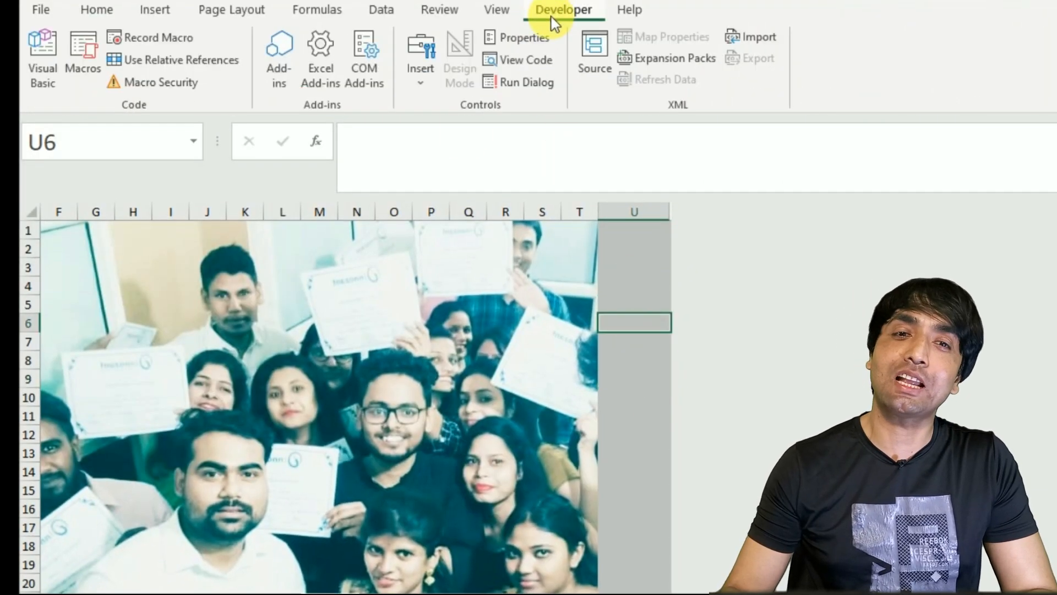
pyautogui.click(427, 92)
pyautogui.click(467, 130)
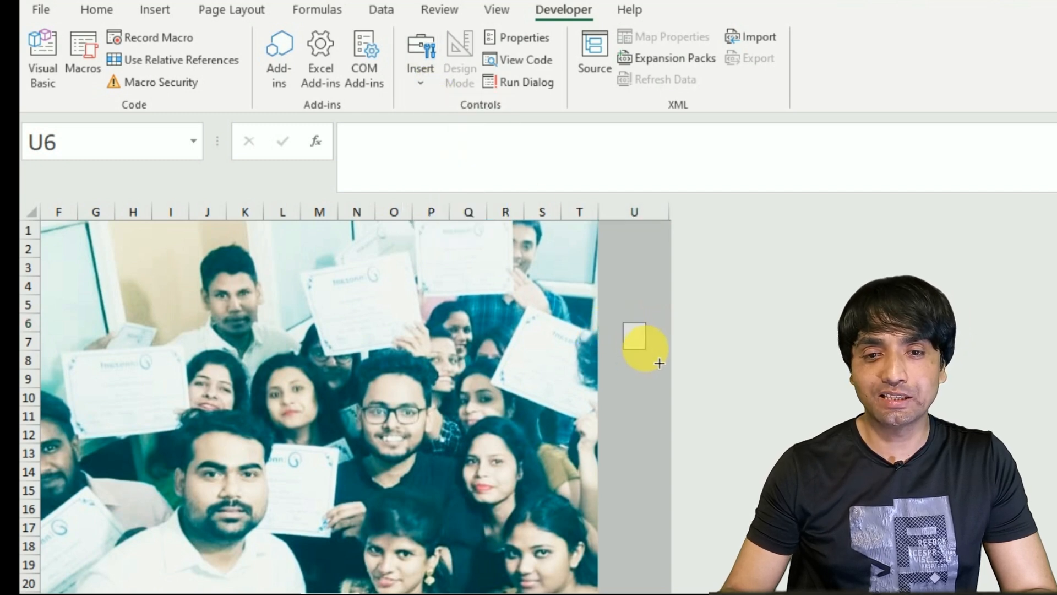
pyautogui.moveTo(659, 363); pyautogui.dragTo(653, 357)
# Step: Configure the spin button with maximum value 100, incremental change 5 and cell link $U$1
pyautogui.rightClick(645, 352)
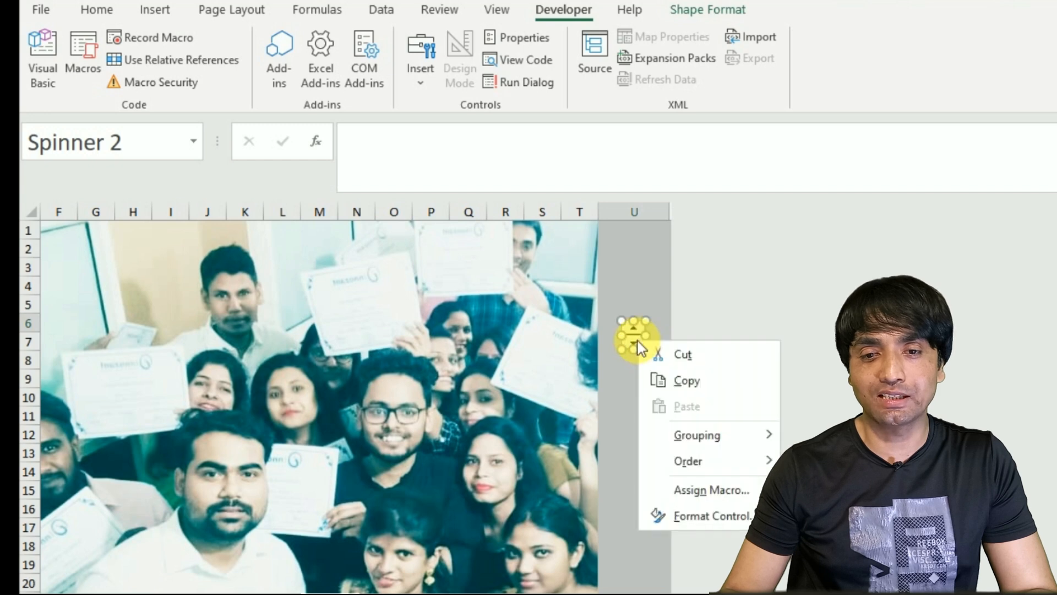
pyautogui.click(717, 504)
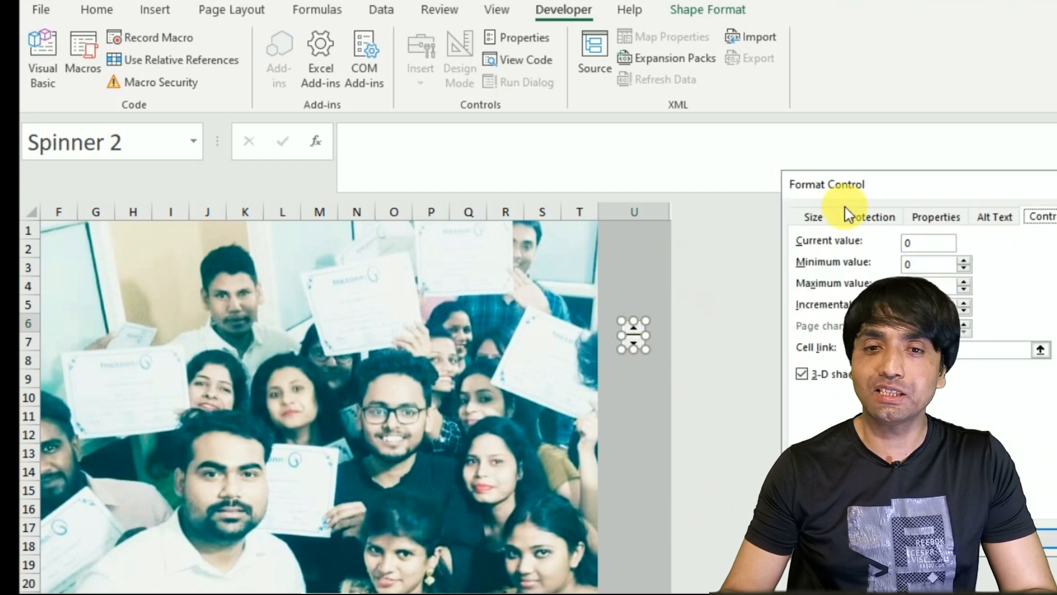
pyautogui.moveTo(850, 190); pyautogui.dragTo(752, 152)
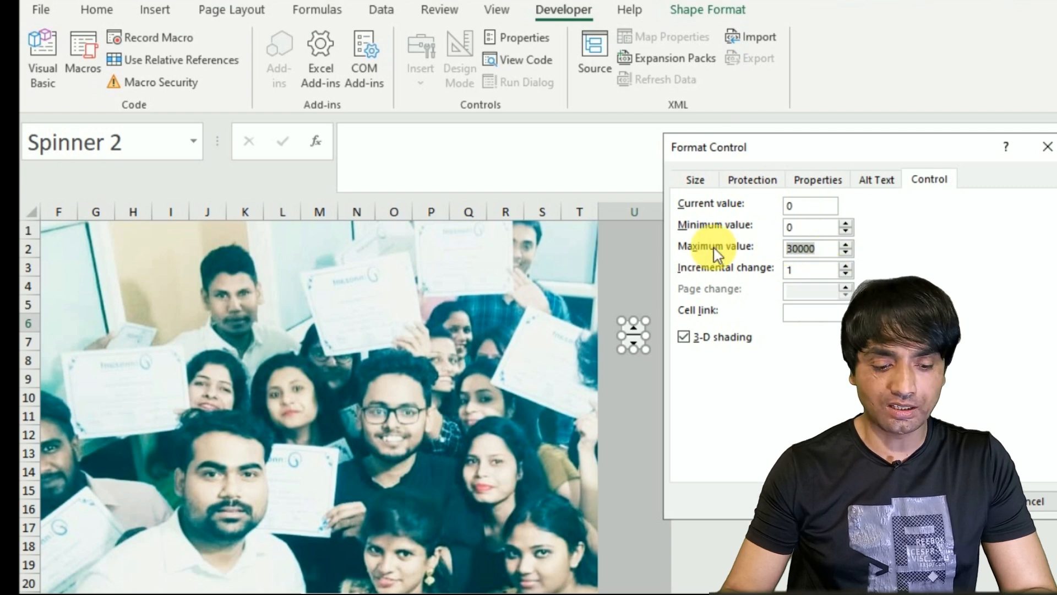
pyautogui.write('100')
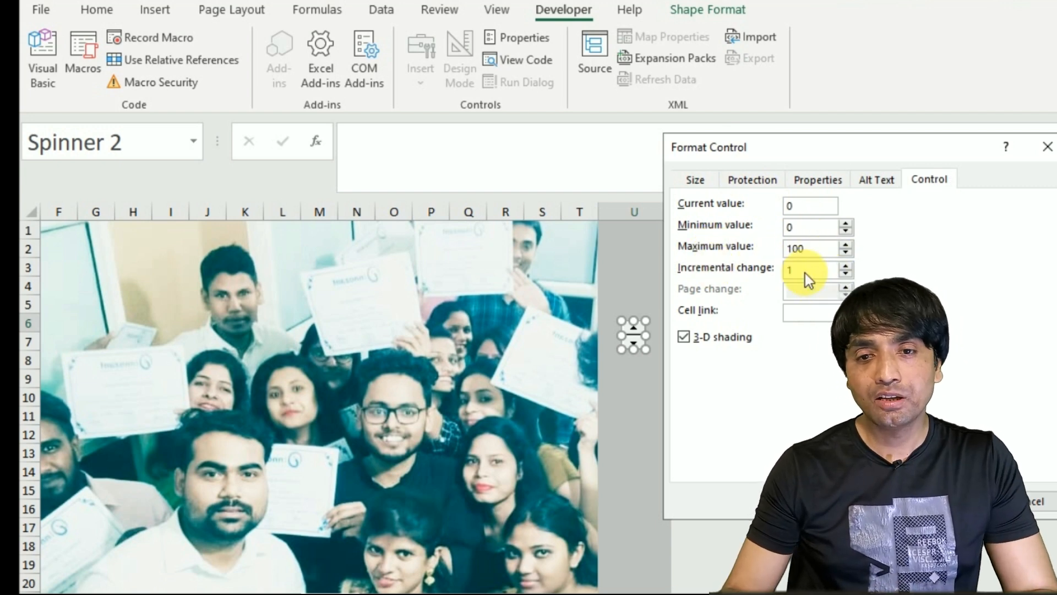
pyautogui.moveTo(804, 272); pyautogui.dragTo(711, 267)
pyautogui.write('5')
pyautogui.click(802, 312)
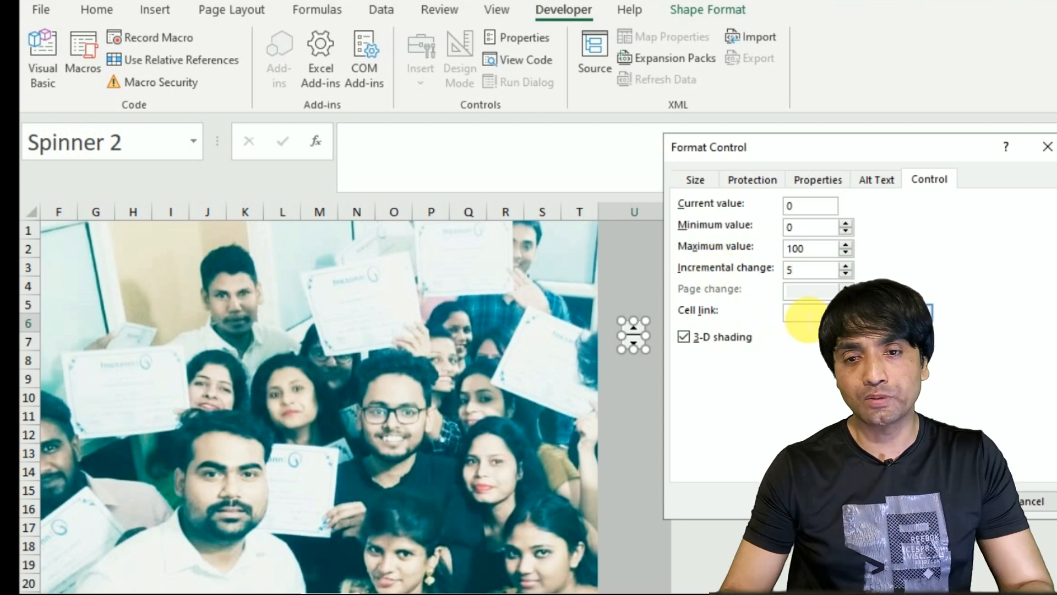
pyautogui.click(635, 246)
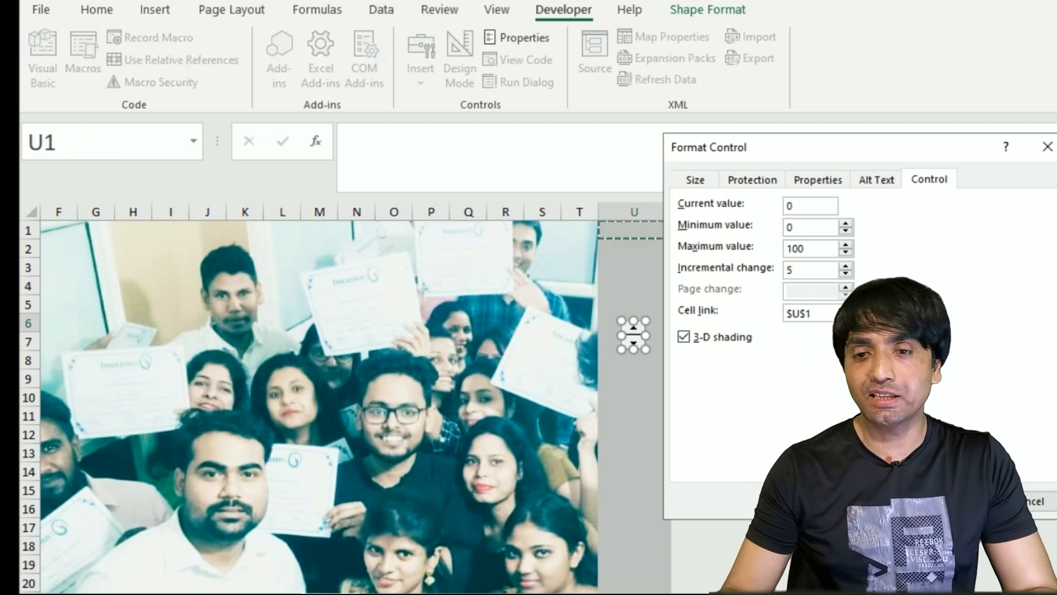
pyautogui.press('Return')
# Step: Step the spin button up and down until linked cell U1 holds 10, and center that value
pyautogui.click(636, 394)
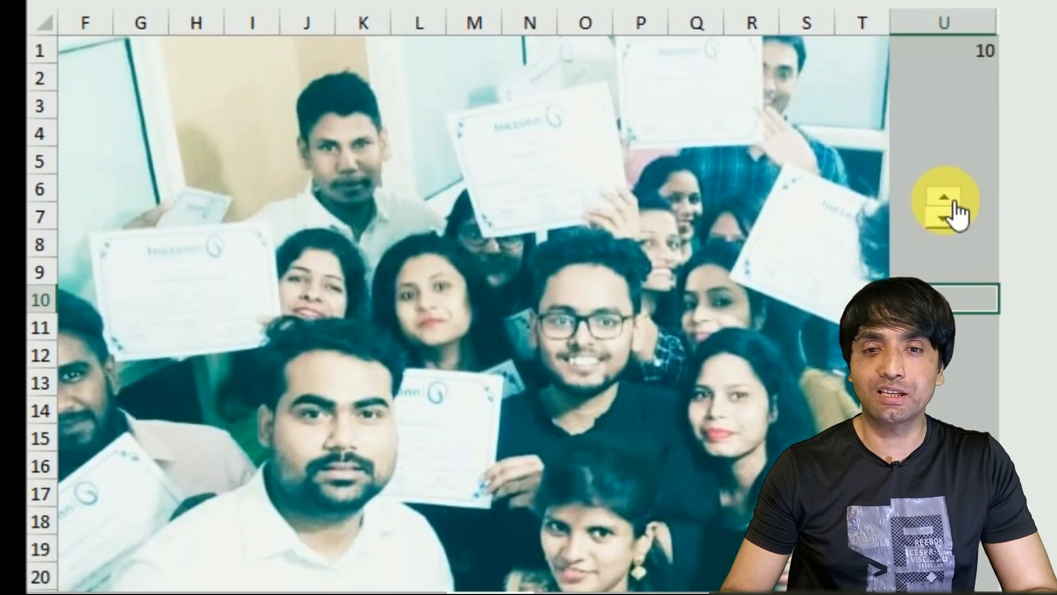
pyautogui.click(954, 201)
pyautogui.click(963, 56)
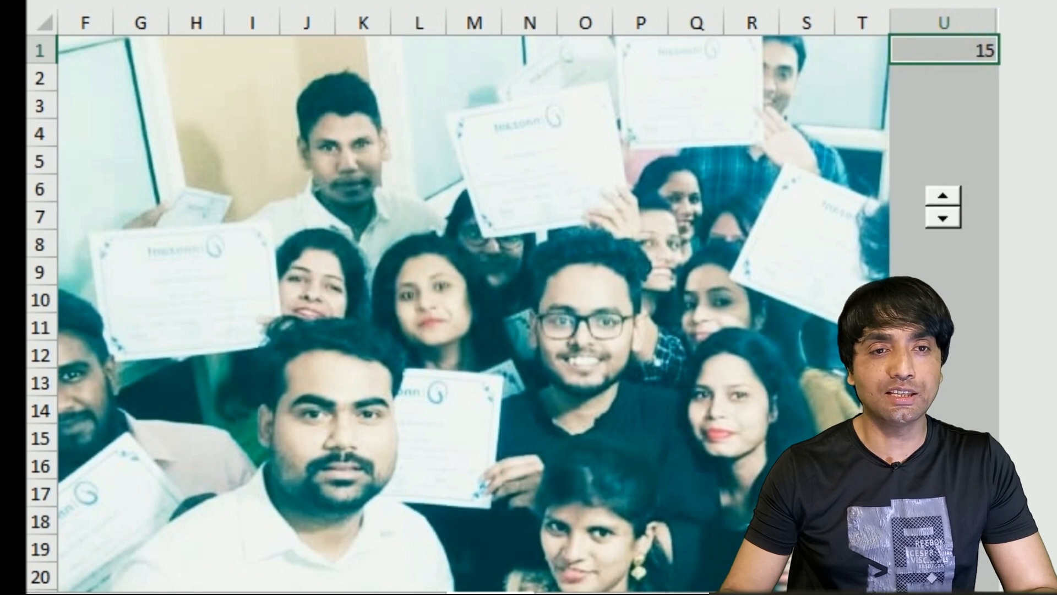
pyautogui.click(956, 225)
pyautogui.click(956, 226)
pyautogui.click(957, 327)
# Step: Fill the picture area across columns A to T with the formula =RANDBETWEEN(1,100)
pyautogui.moveTo(70, 150); pyautogui.dragTo(845, 570)
pyautogui.moveTo(68, 123); pyautogui.dragTo(939, 124)
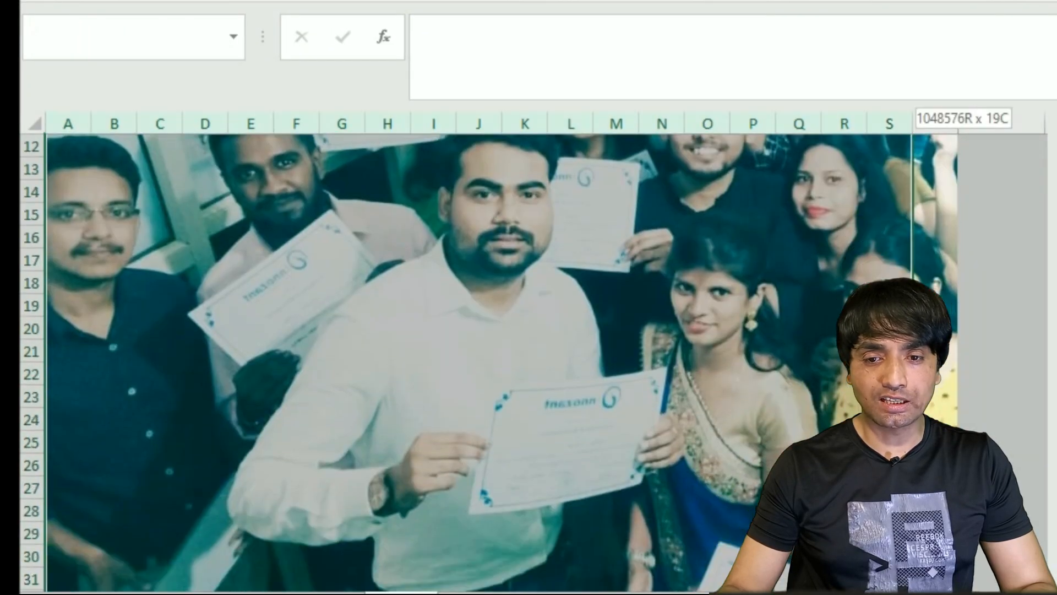
pyautogui.scroll(4, 1051, 444)
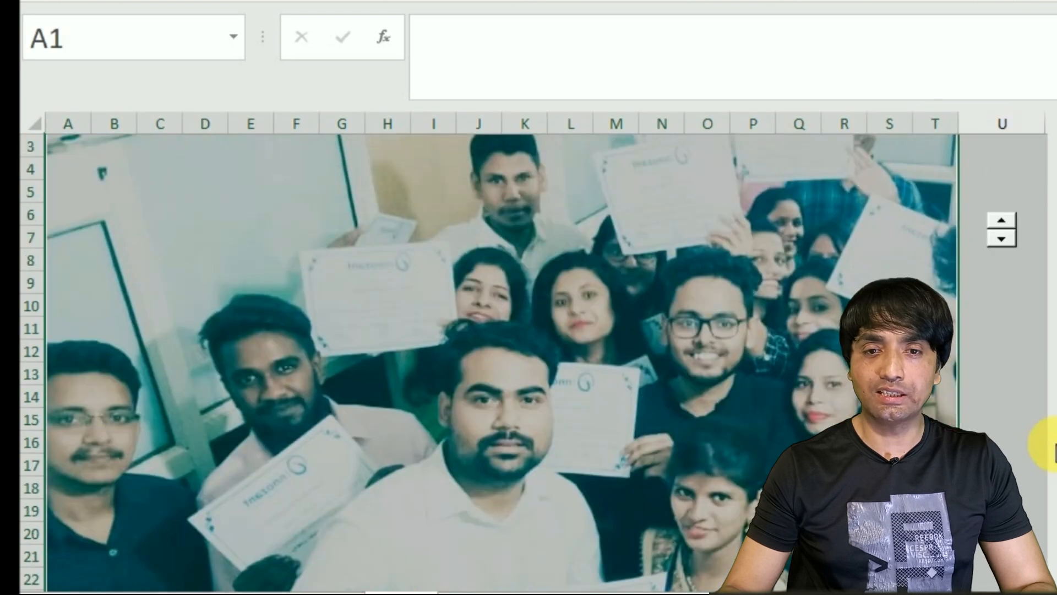
pyautogui.scroll(-11, 991, 436)
pyautogui.scroll(3, 925, 282)
pyautogui.scroll(7, 727, 342)
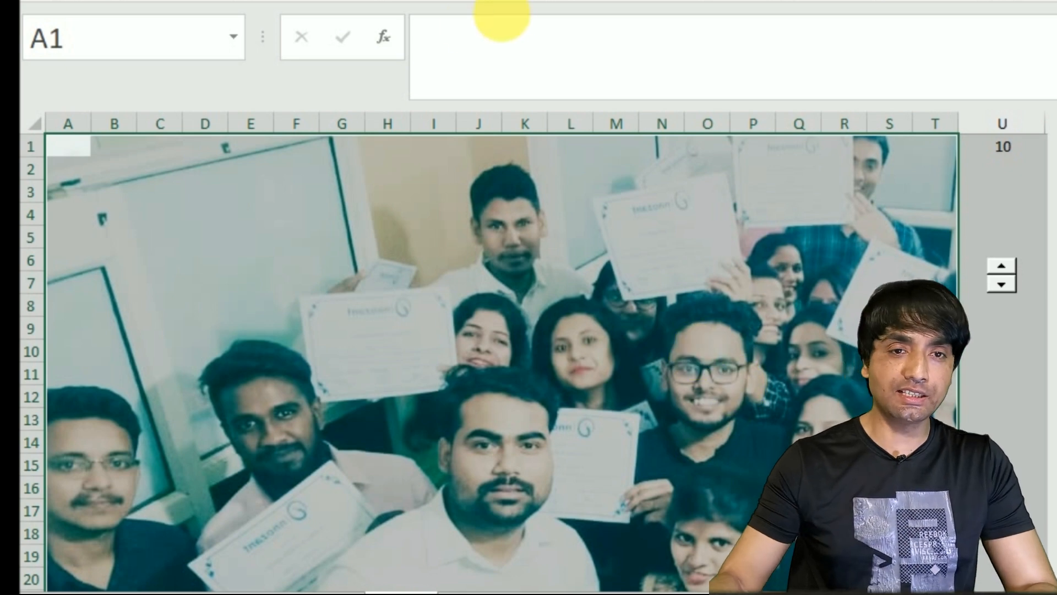
pyautogui.click(457, 53)
pyautogui.write('=')
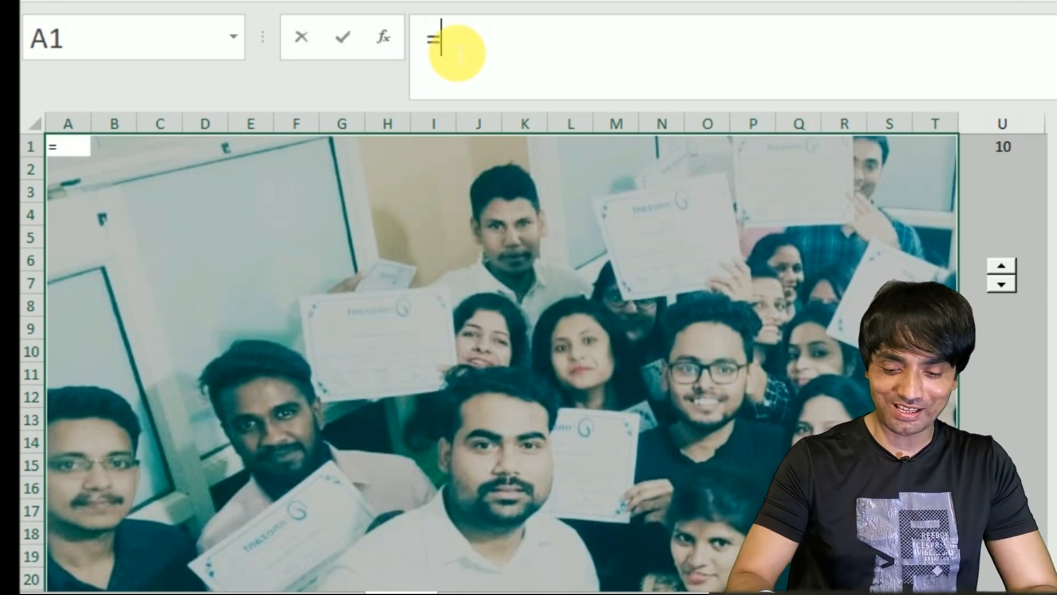
pyautogui.write('rand')
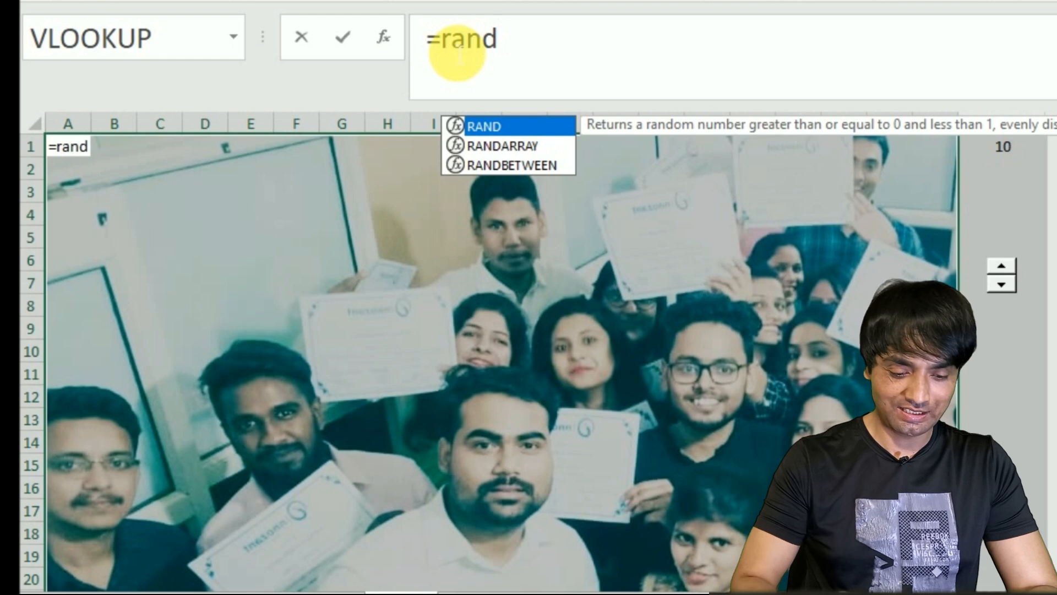
pyautogui.write('bet')
pyautogui.press('Tab')
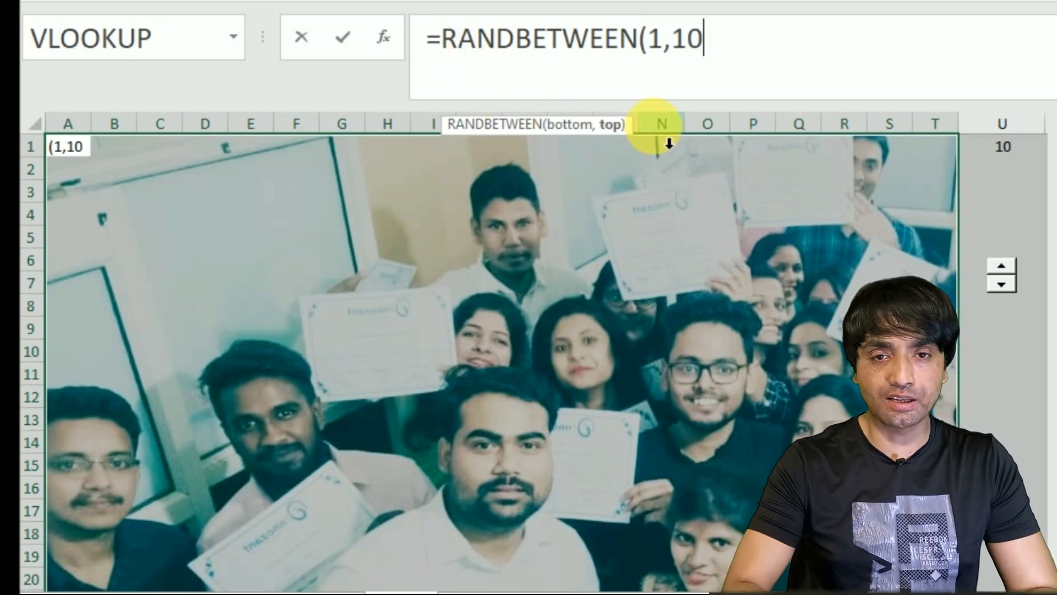
pyautogui.write('1,100)')
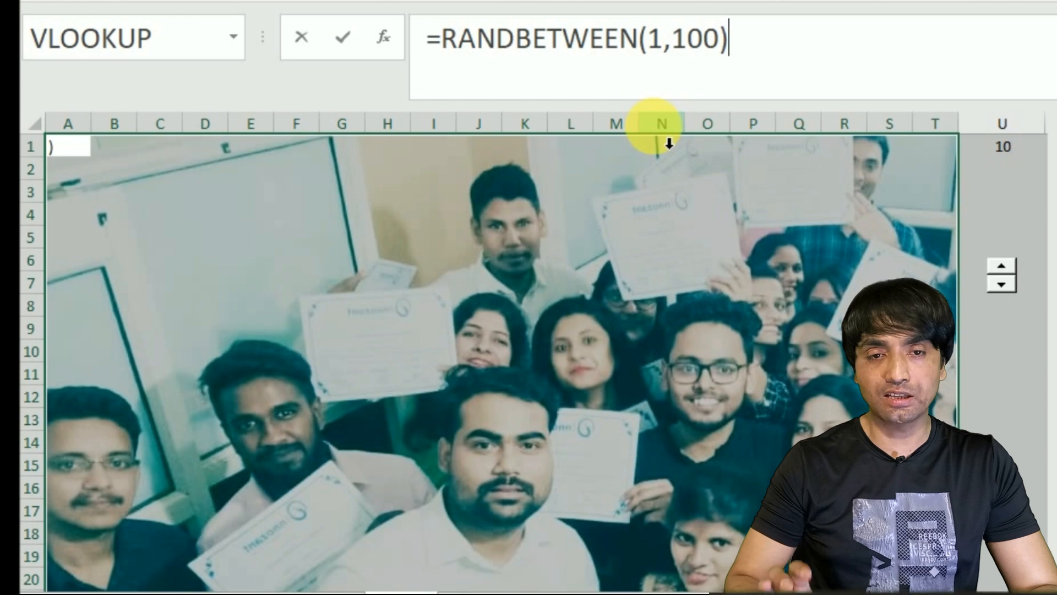
pyautogui.hotkey('ctrl', 'Return')
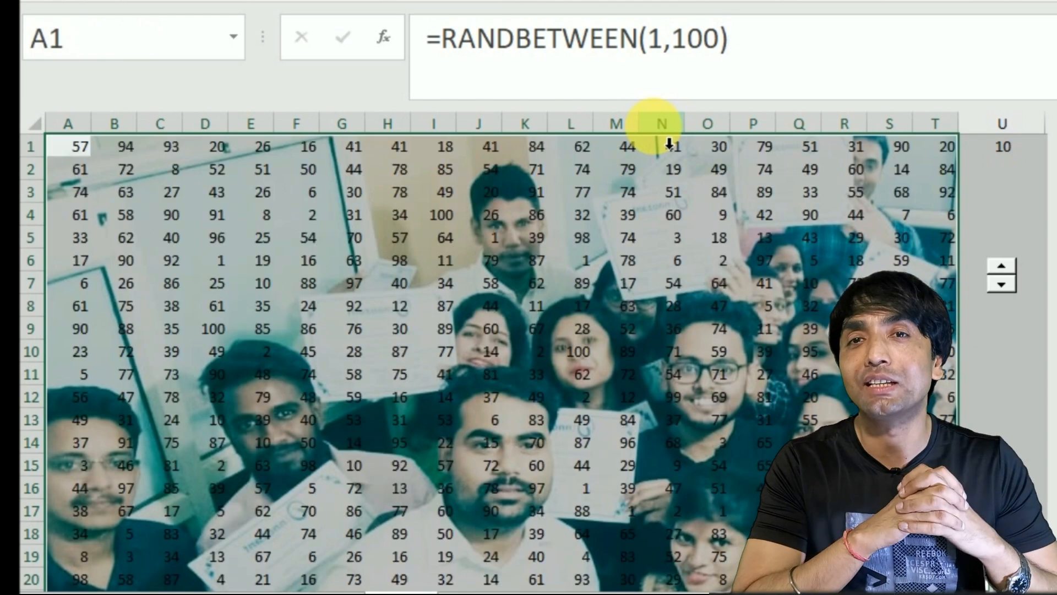
# Step: Convert the random-number formulas in columns A to T into fixed values by pasting them over themselves
pyautogui.hotkey('ctrl', 'c')
pyautogui.hotkey('ctrl', 'alt', 'v')
pyautogui.click(841, 238)
pyautogui.press('Return')
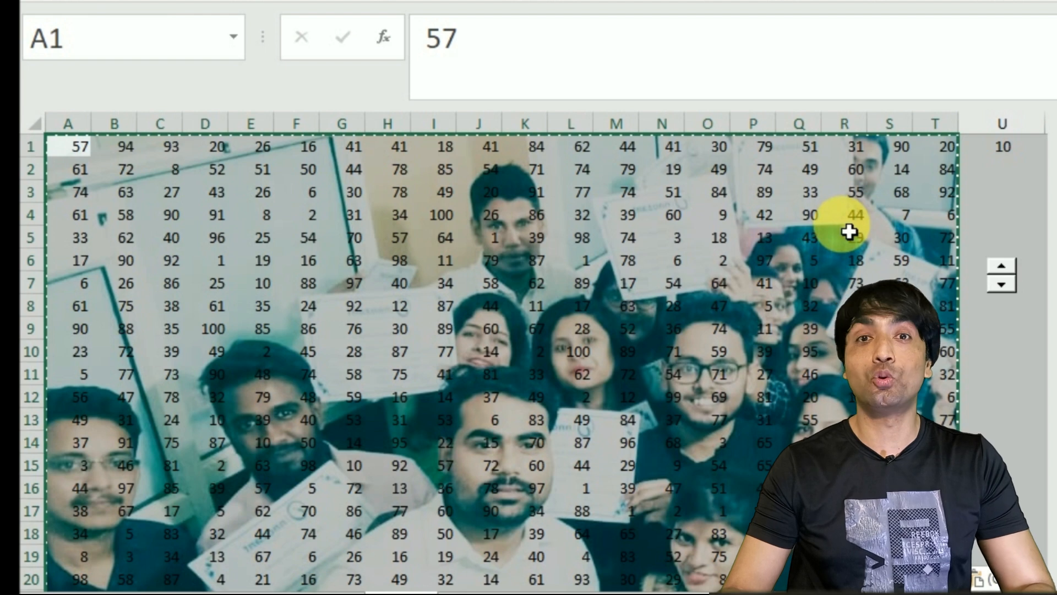
pyautogui.press('Escape')
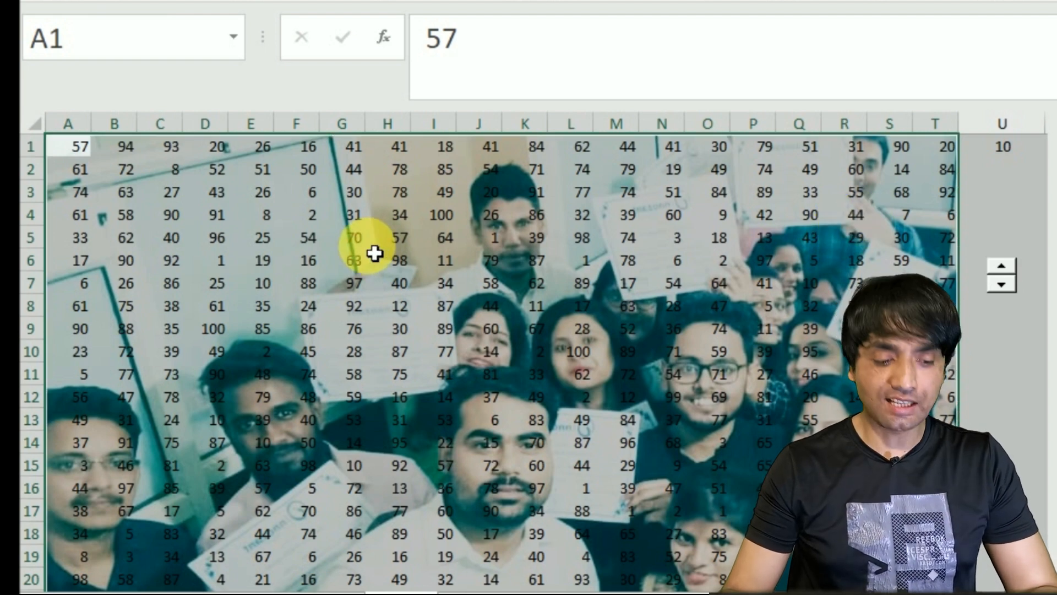
# Step: Start a new conditional formatting rule for the number range that formats only cells with a value less than or equal to =$U$1
pyautogui.click(978, 4)
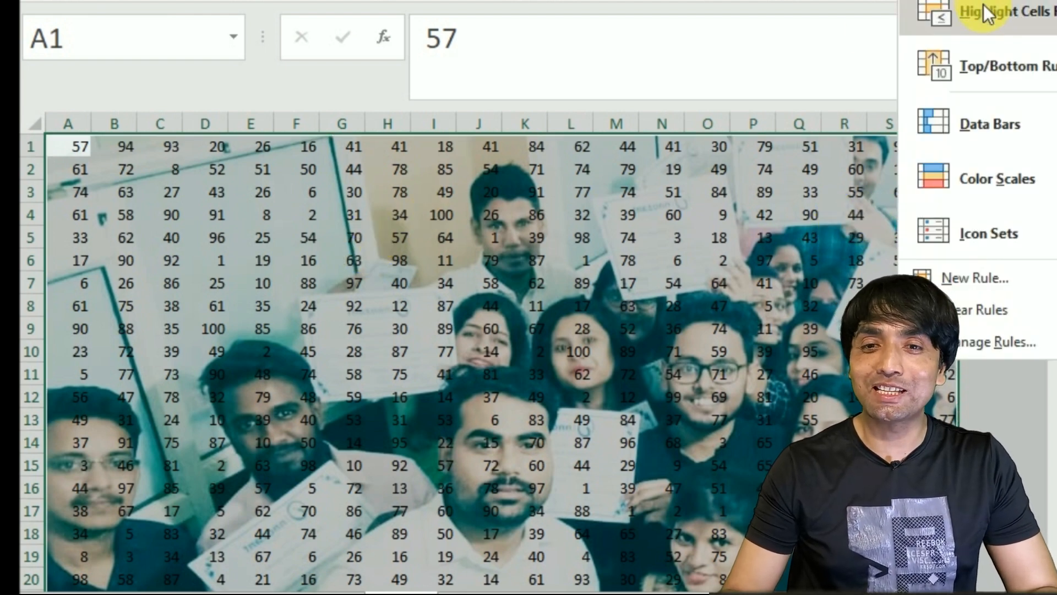
pyautogui.click(983, 273)
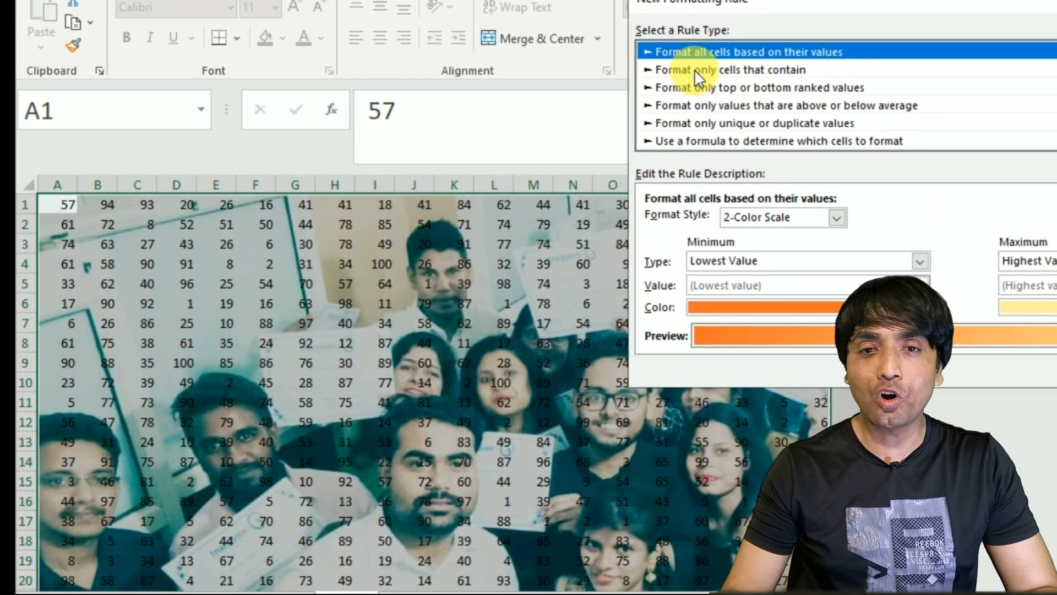
pyautogui.click(697, 70)
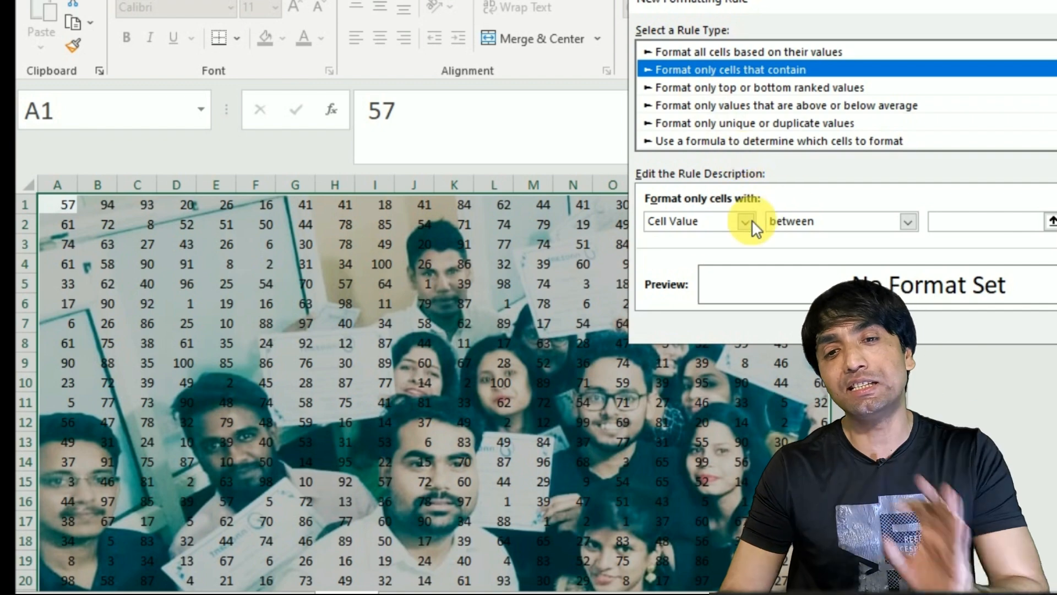
pyautogui.click(808, 220)
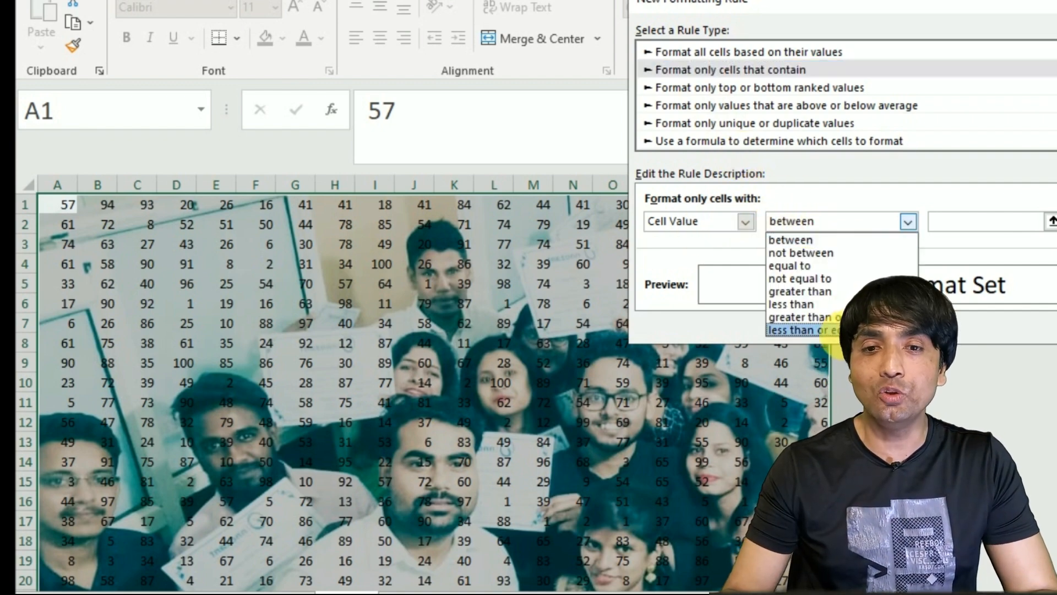
pyautogui.click(828, 330)
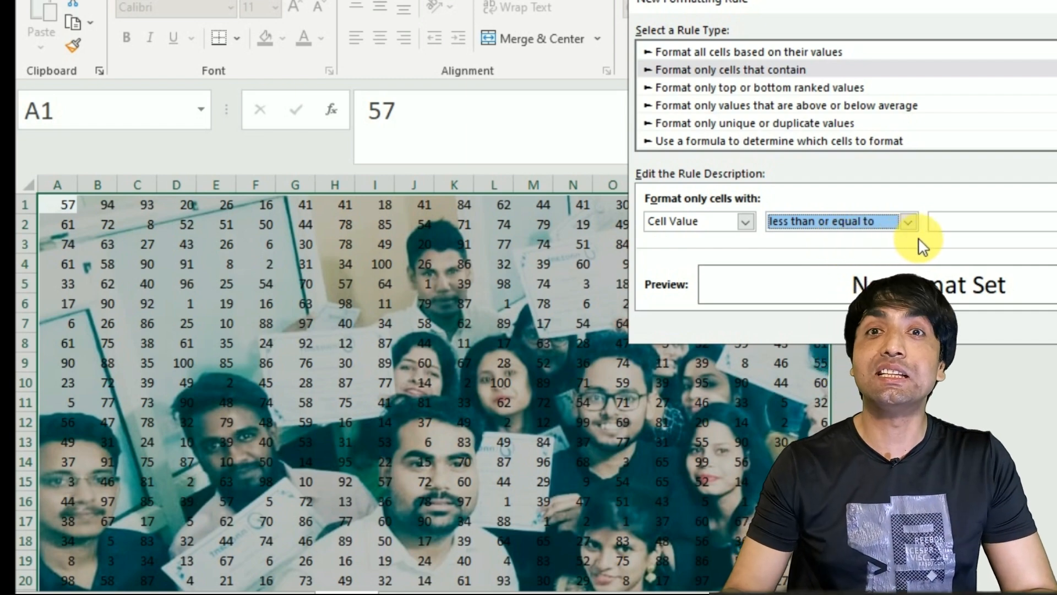
pyautogui.click(948, 223)
pyautogui.moveTo(824, 11); pyautogui.dragTo(561, 308)
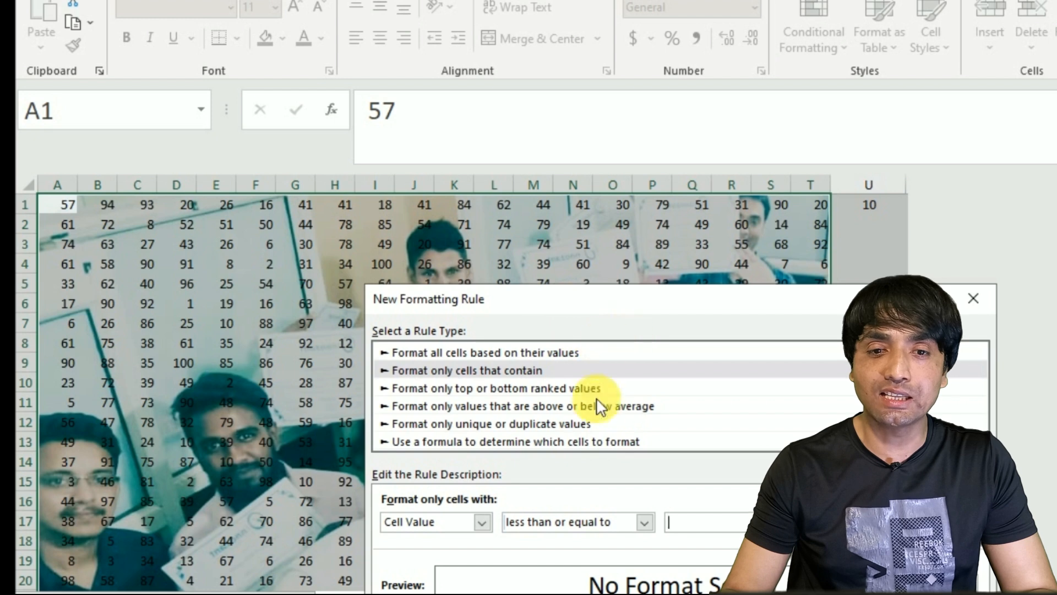
pyautogui.click(876, 209)
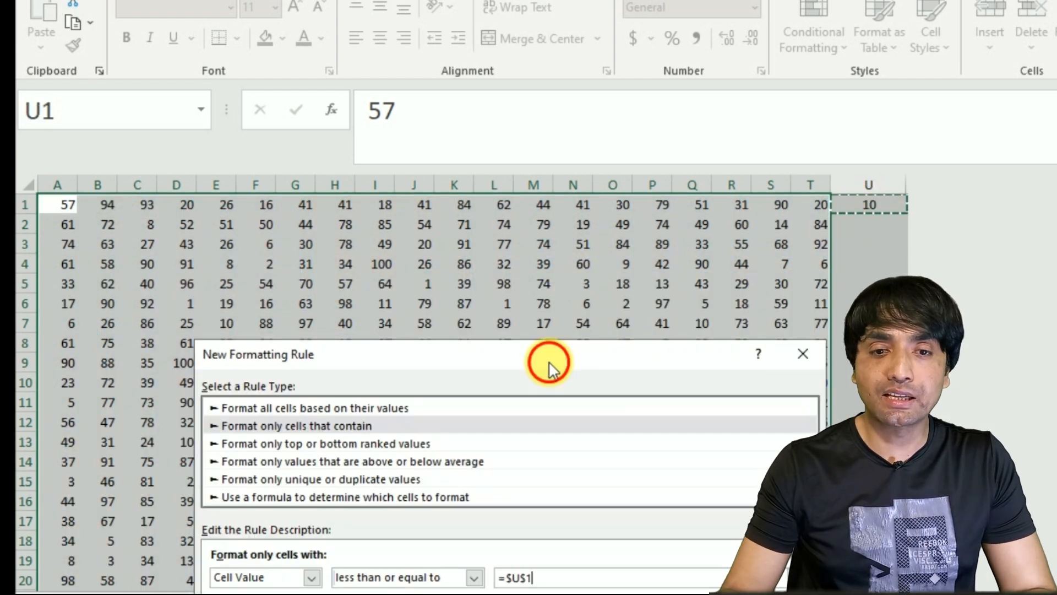
pyautogui.moveTo(547, 359); pyautogui.dragTo(478, 160)
# Step: Set the rule's format to a No Color background fill and apply the rule to the number range
pyautogui.click(700, 448)
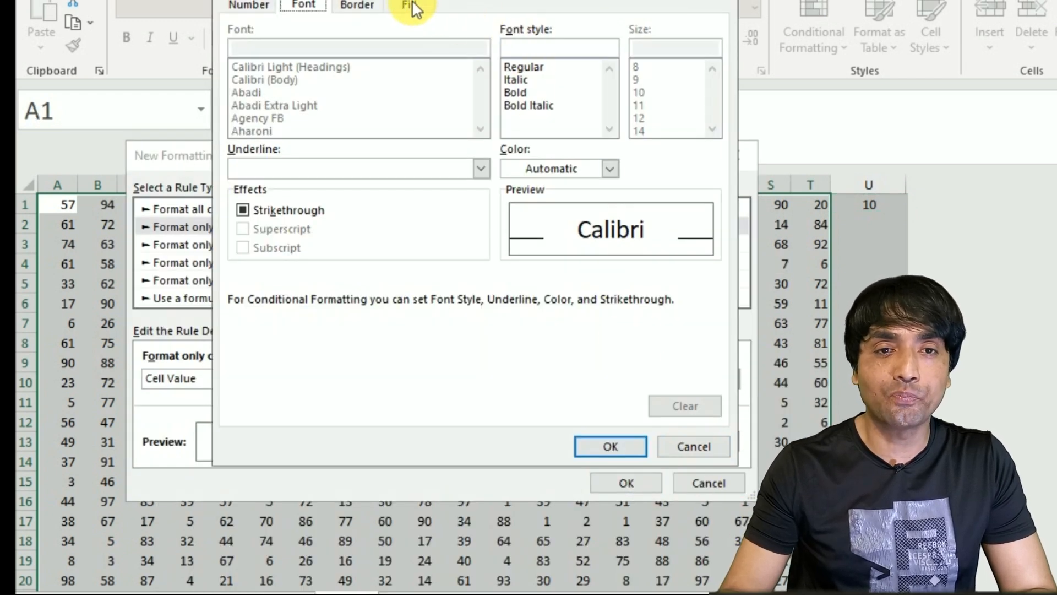
pyautogui.click(413, 6)
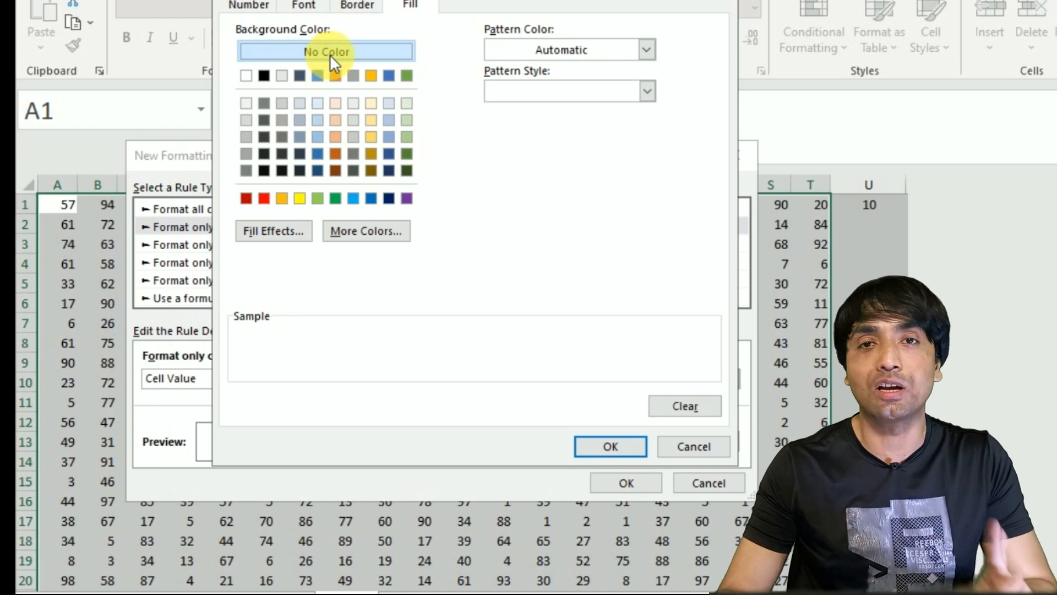
pyautogui.click(626, 447)
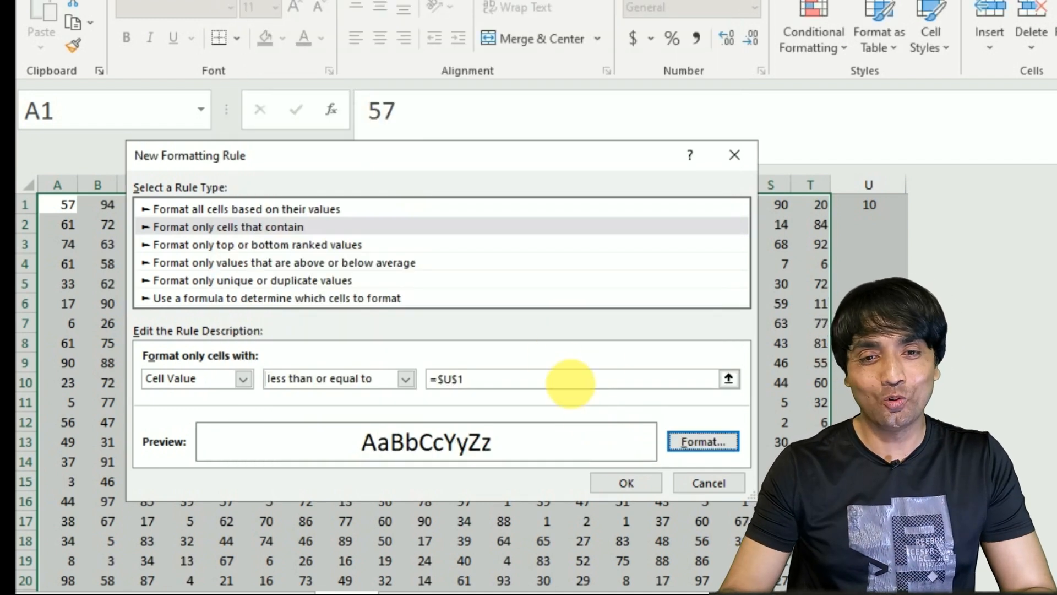
pyautogui.click(628, 482)
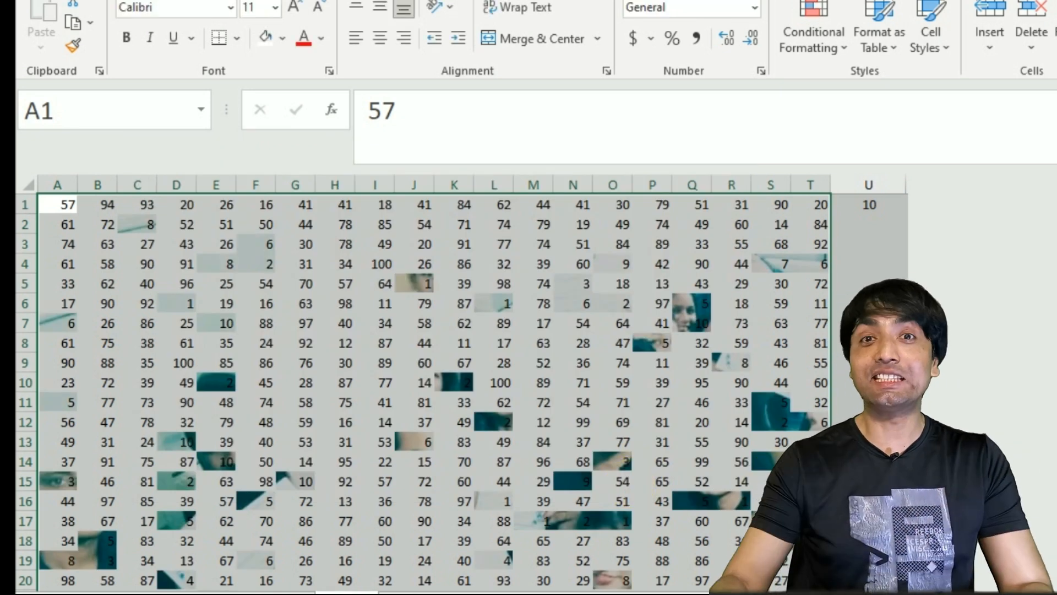
# Step: Test the picture reveal by stepping the spin button up to 25 and back down until U1 holds 0
pyautogui.click(872, 309)
pyautogui.click(872, 309)
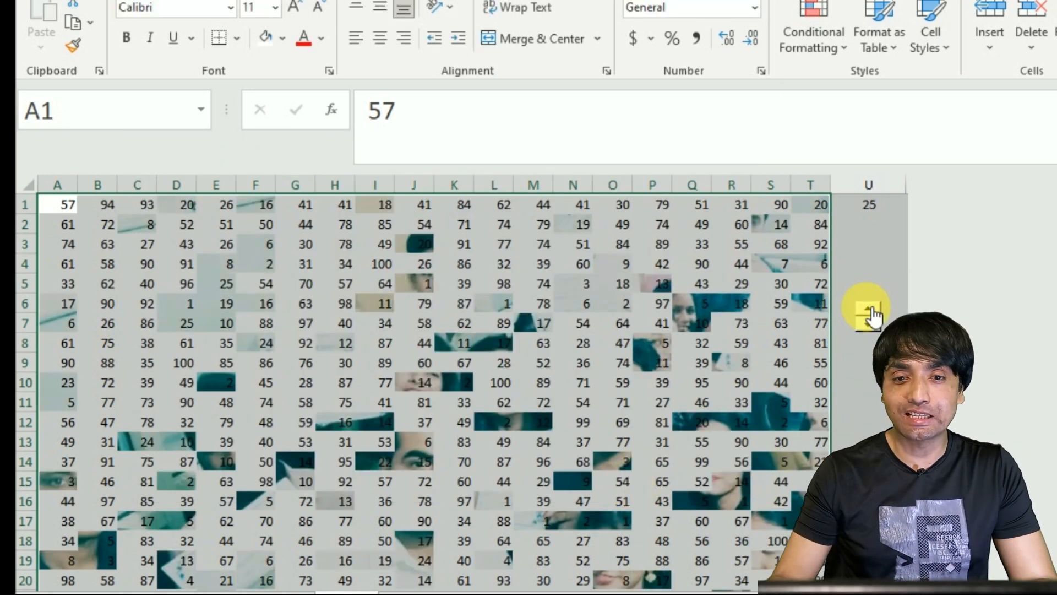
pyautogui.click(872, 309)
pyautogui.click(870, 326)
pyautogui.click(869, 325)
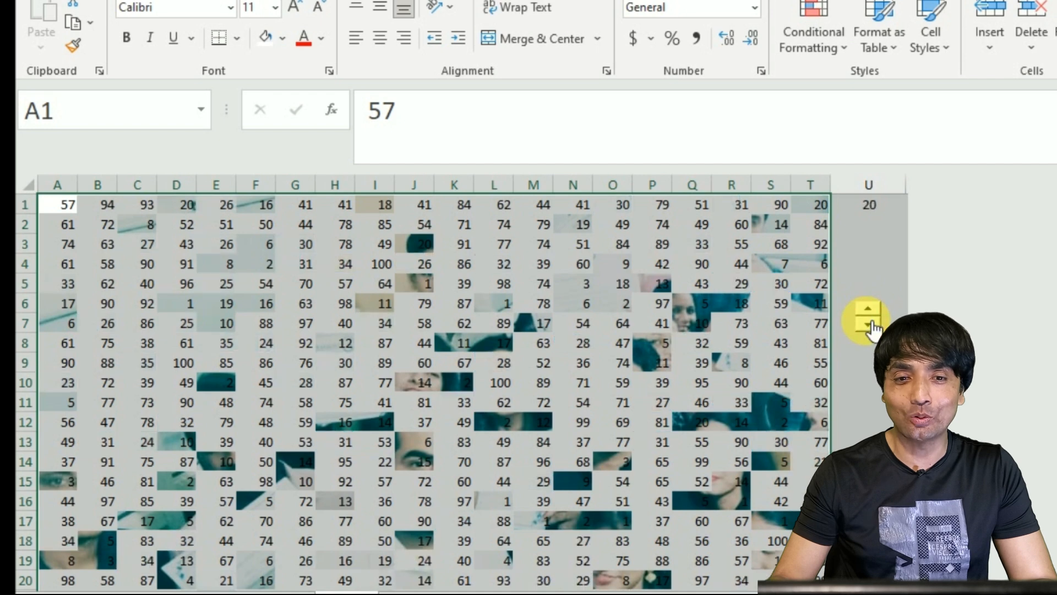
pyautogui.click(870, 325)
pyautogui.click(870, 326)
pyautogui.click(870, 326)
pyautogui.click(870, 325)
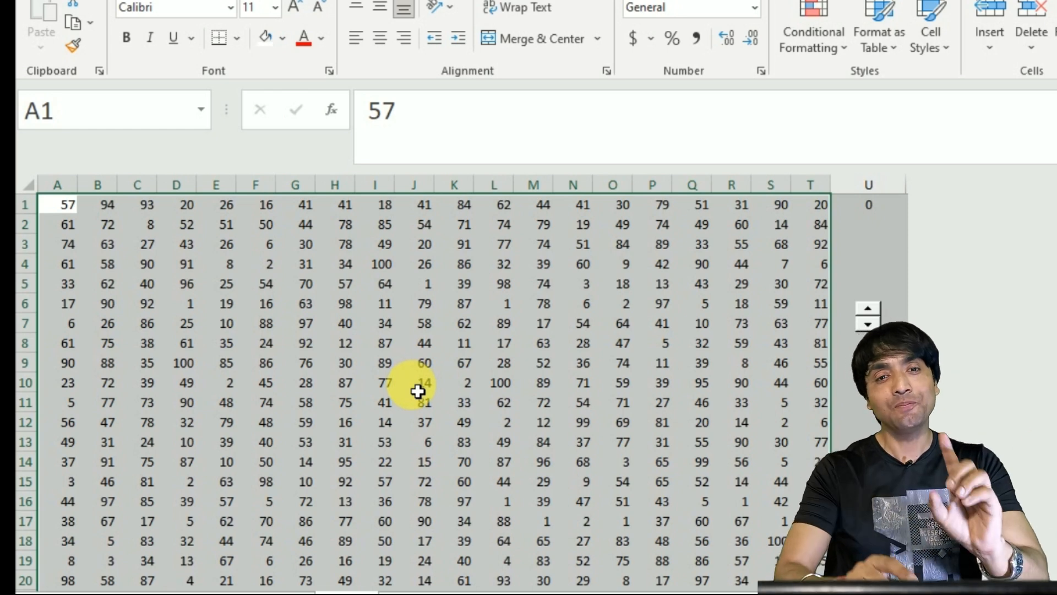
# Step: Hide the numbers in columns A to T by applying the custom number format ;; to the selected range
pyautogui.hotkey('ctrl', '1')
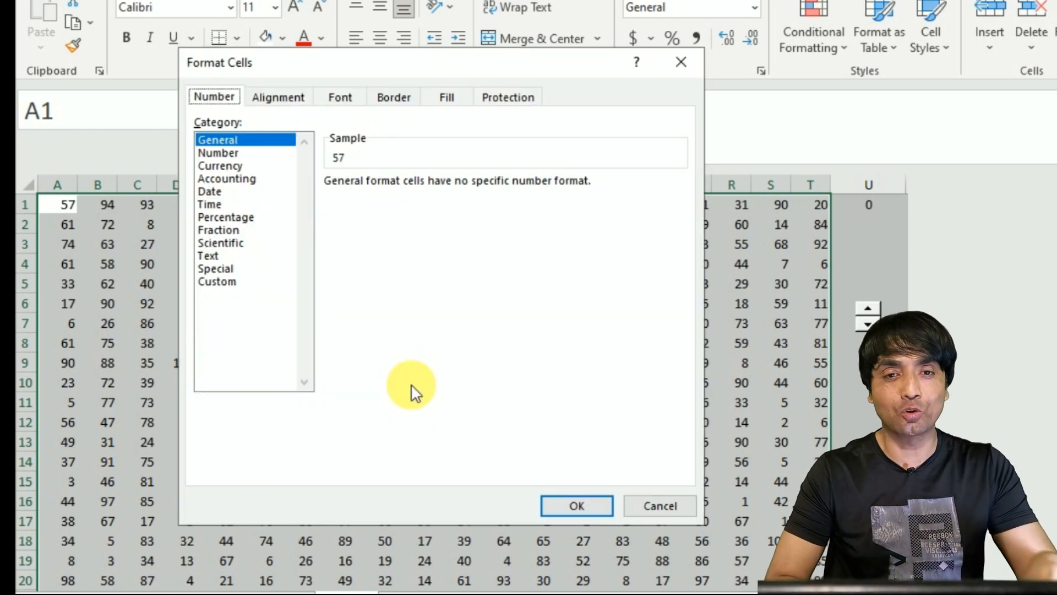
pyautogui.click(226, 283)
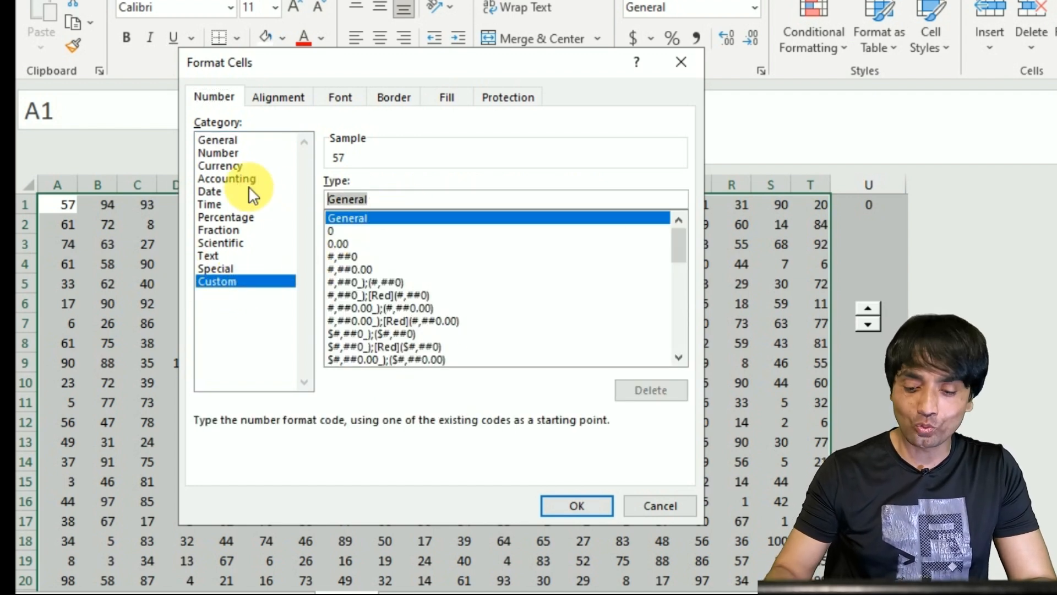
pyautogui.press('BackSpace')
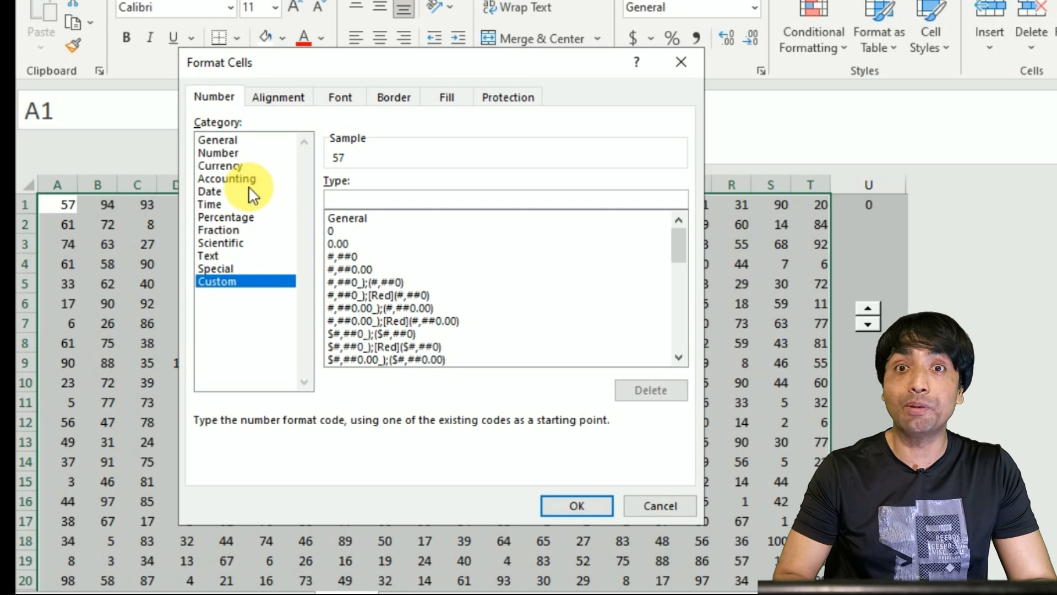
pyautogui.write(';;')
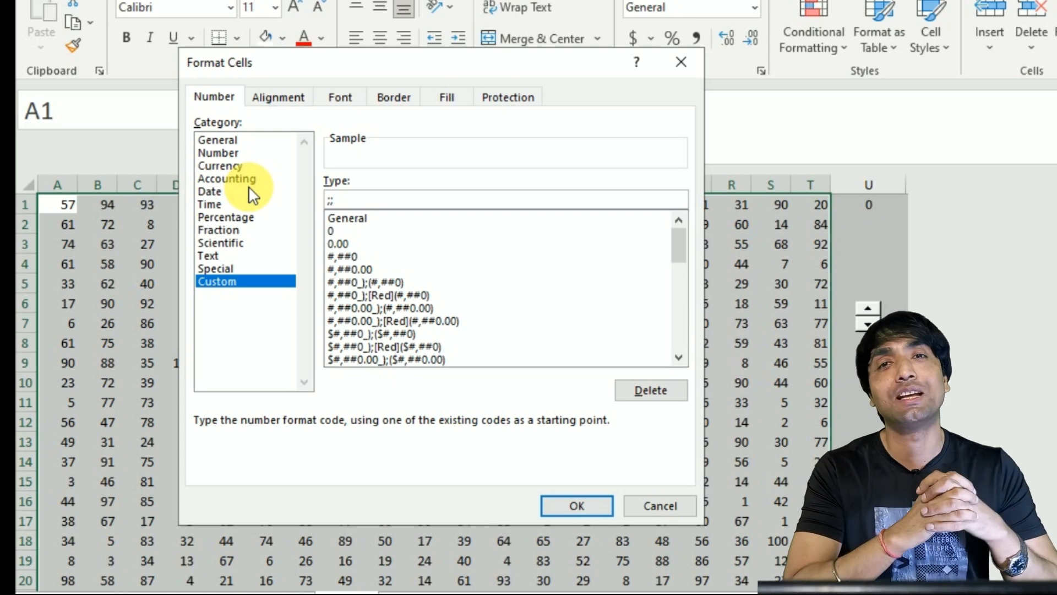
pyautogui.press('Return')
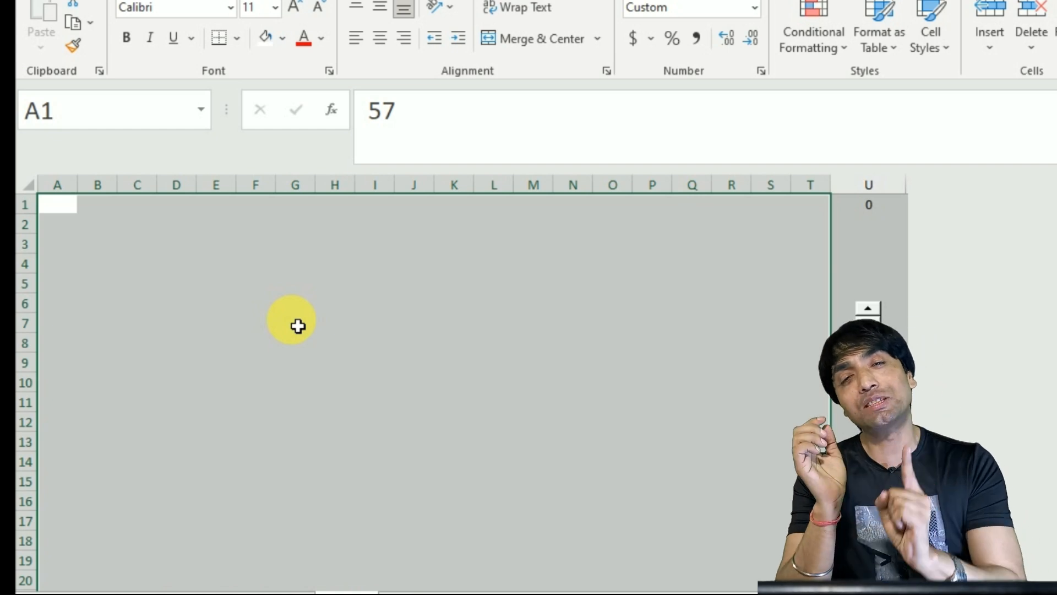
# Step: Reveal the picture by stepping the spin button up past 50, and hide it again by stepping down until U1 holds 10
pyautogui.click(870, 312)
pyautogui.click(870, 312)
pyautogui.click(870, 312)
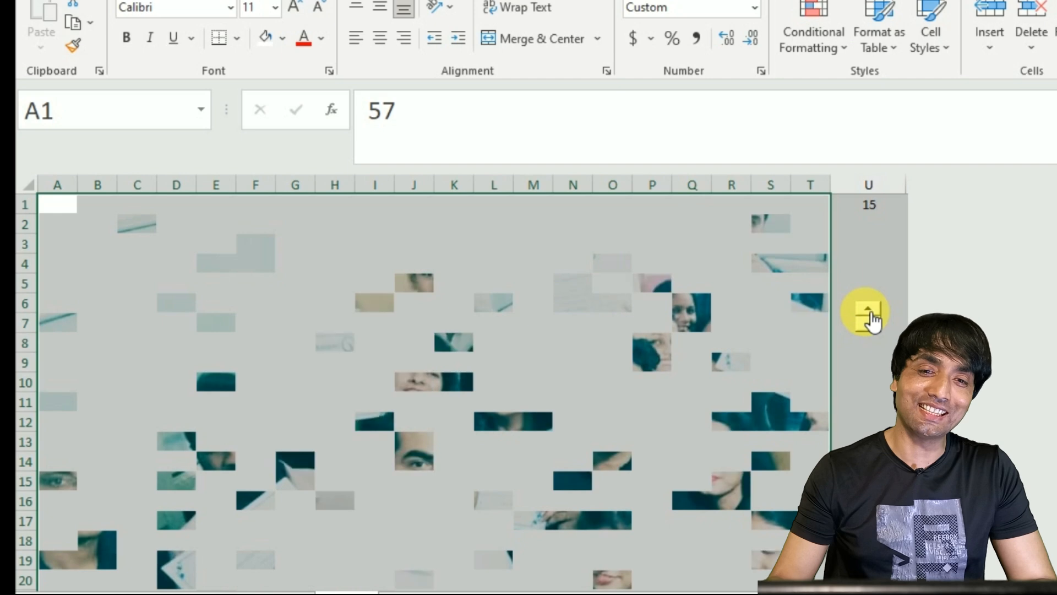
pyautogui.click(869, 312)
pyautogui.click(870, 312)
pyautogui.click(870, 312)
pyautogui.click(869, 312)
pyautogui.click(870, 313)
pyautogui.click(870, 312)
pyautogui.click(869, 312)
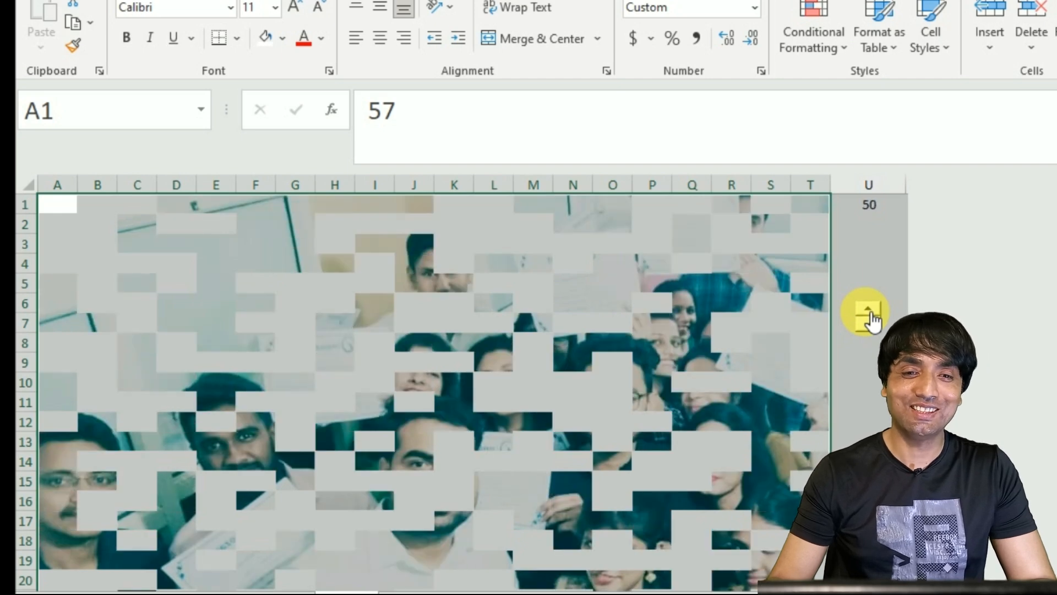
pyautogui.click(870, 312)
pyautogui.click(870, 312)
pyautogui.click(870, 312)
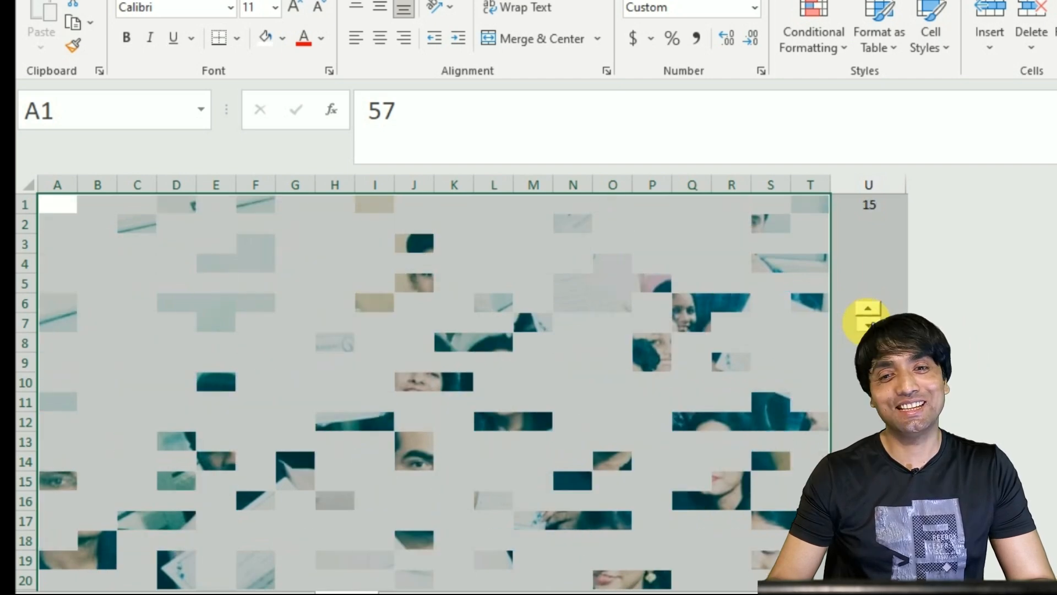
pyautogui.click(870, 327)
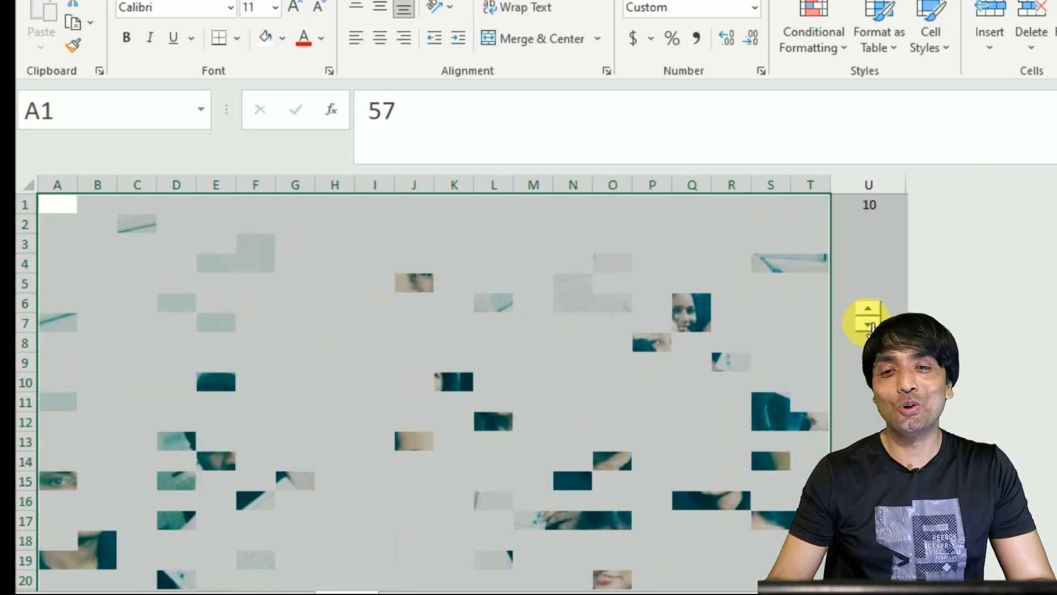